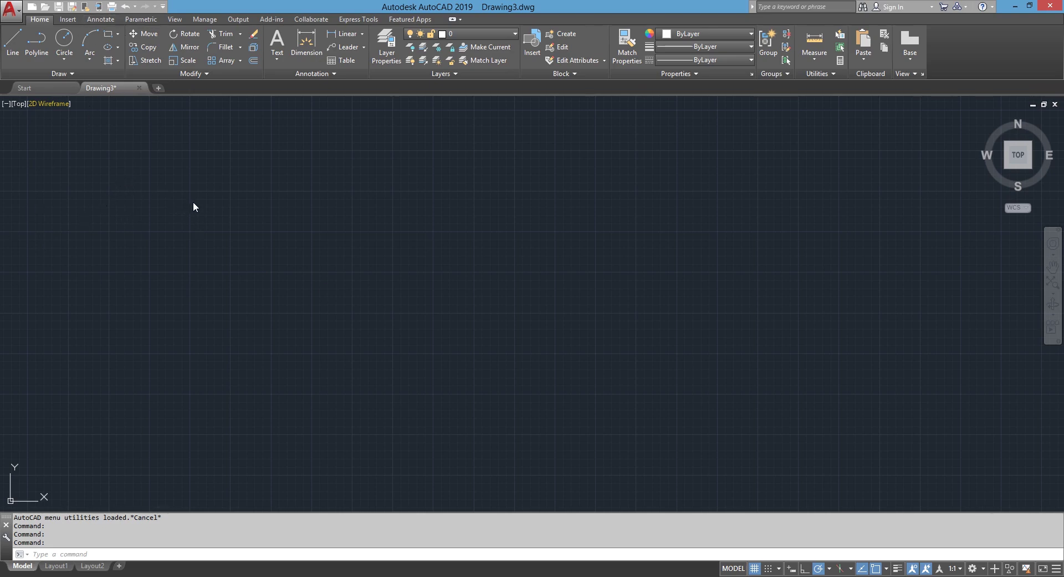
Step: Open the Layer Properties Manager with the LA command
left_click(496, 35)
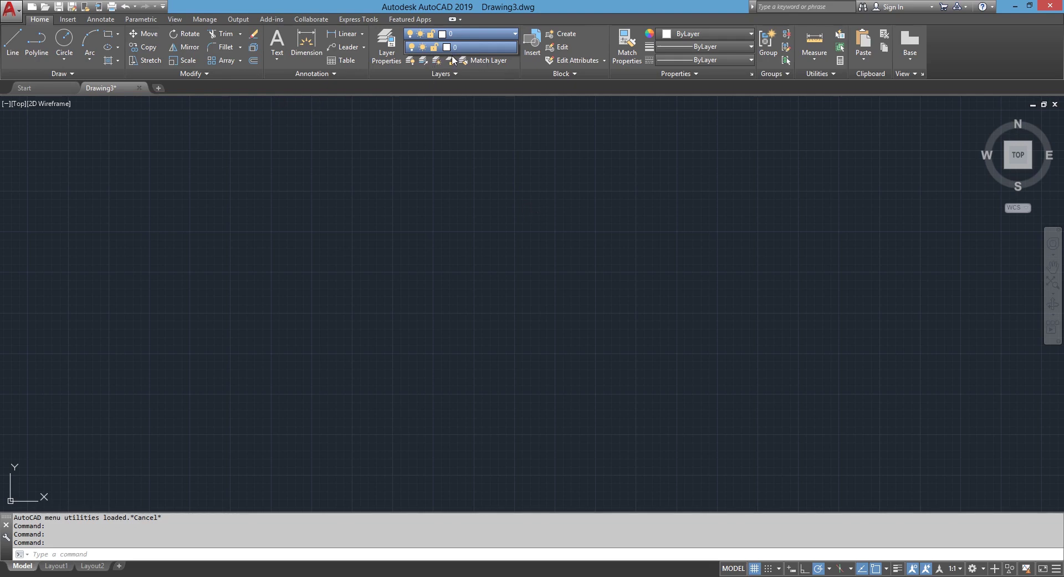
left_click(474, 48)
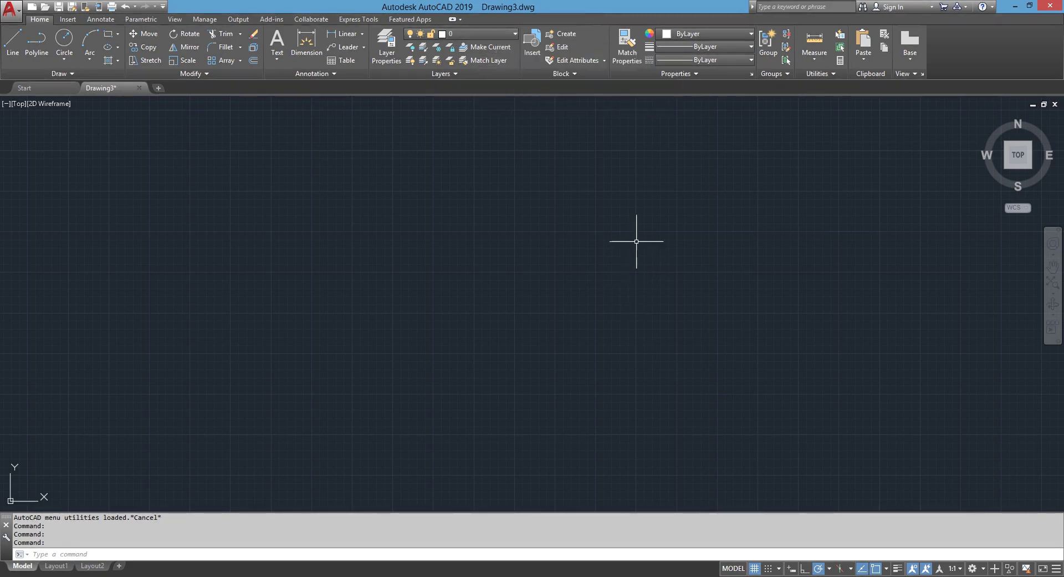
key("Escape")
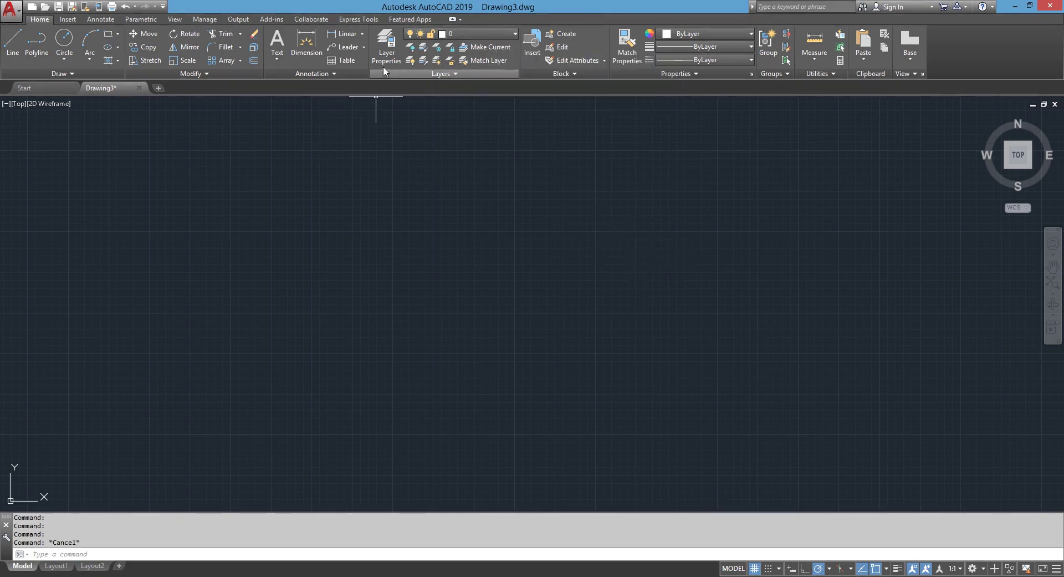
left_click(384, 64)
key("Escape")
type("lp")
key("Return")
type("la")
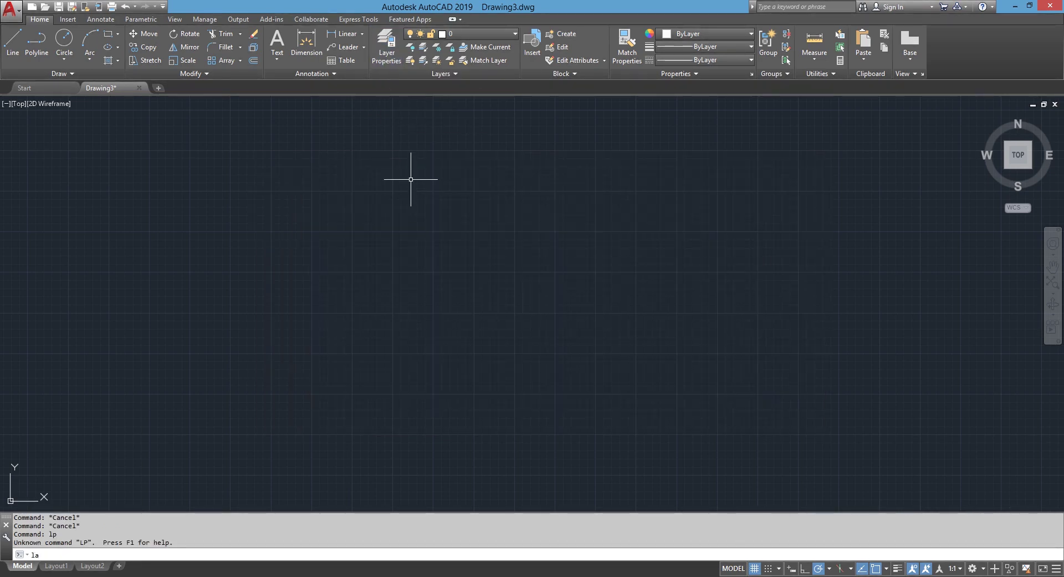
key("Return")
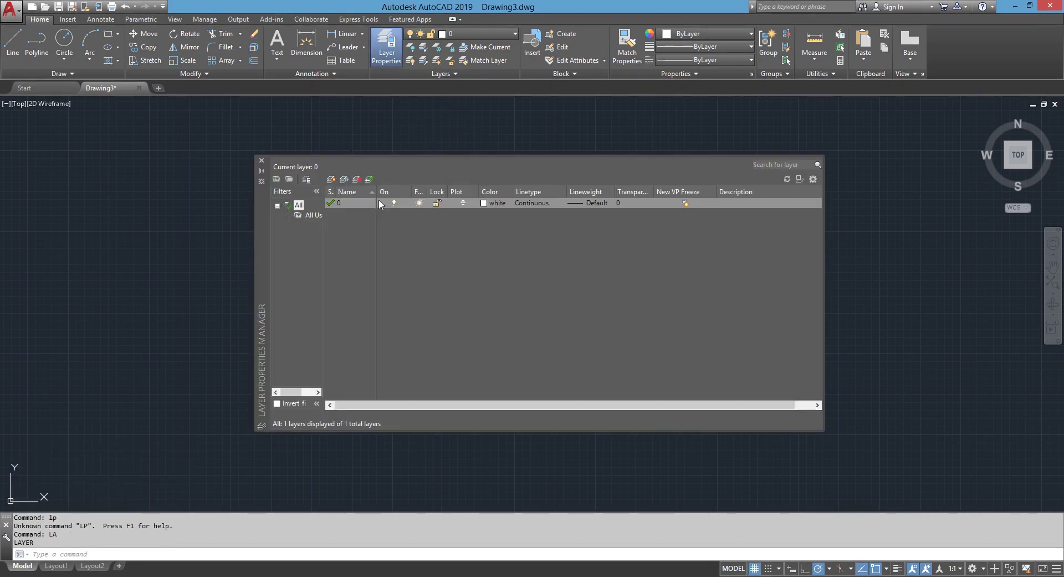
Step: Make the layer manager wider and shorter, and widen its Freeze and Plot columns
left_click_drag(240, 187, 221, 203)
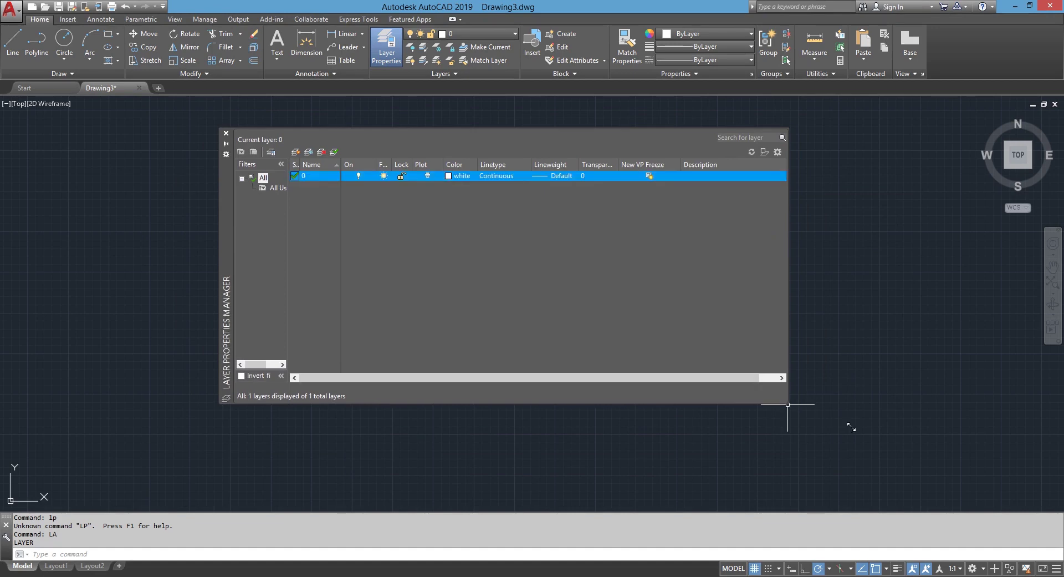
left_click_drag(852, 427, 882, 386)
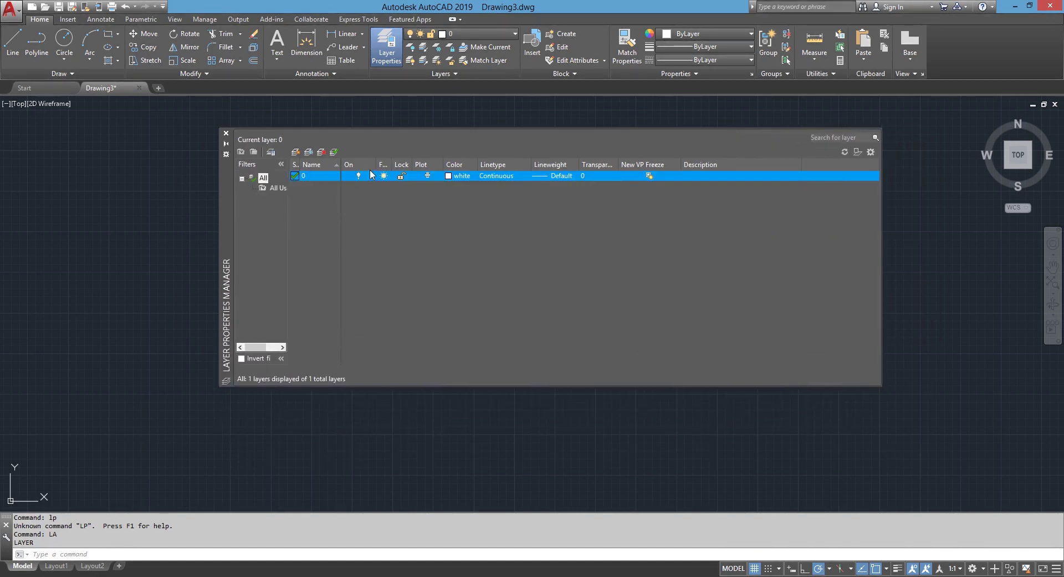
left_click_drag(392, 164, 412, 164)
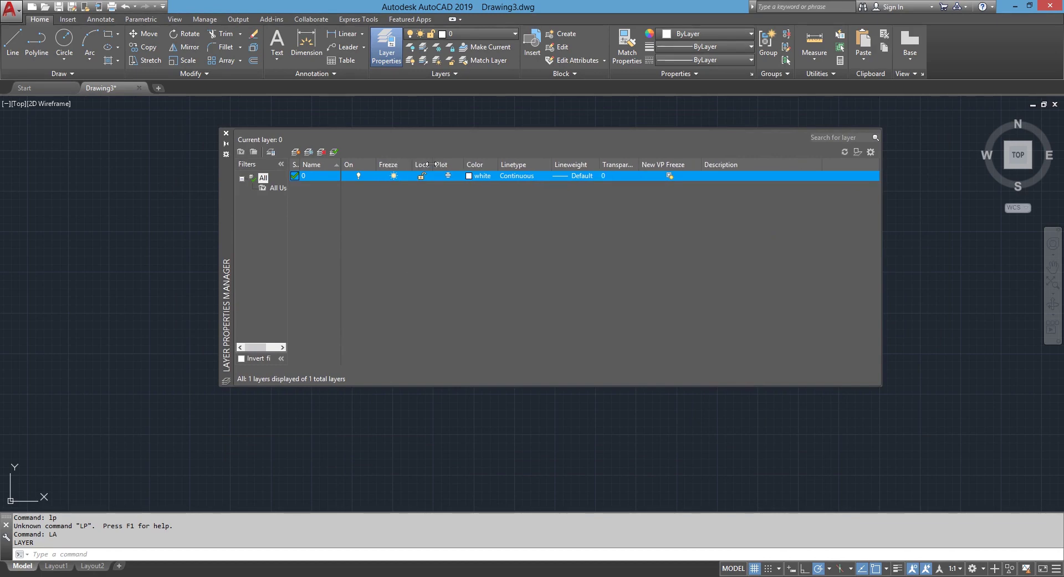
left_click_drag(452, 164, 490, 164)
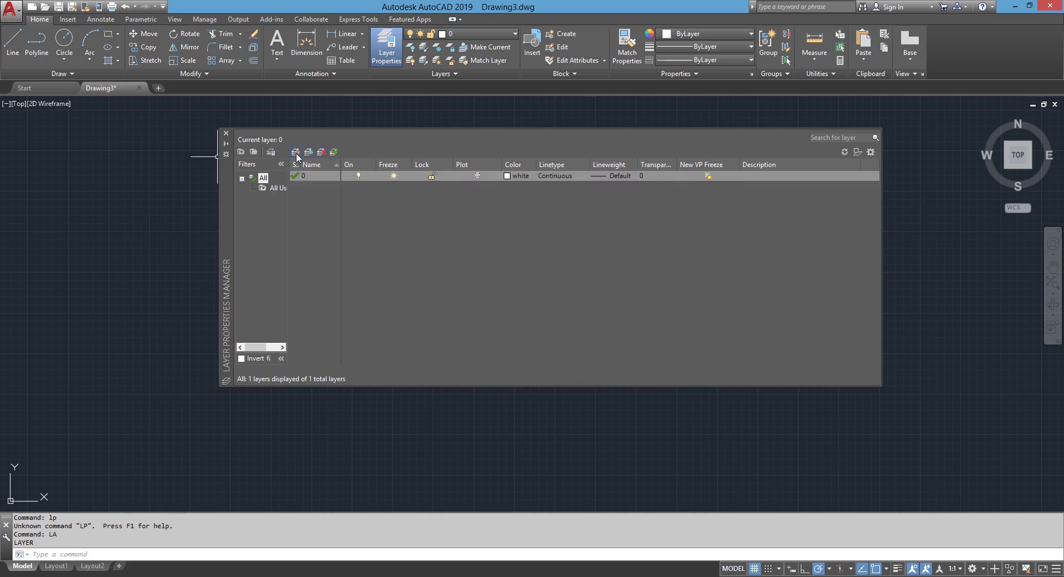
Step: Add a new layer below layer 0 and start naming it Parede
left_click(316, 236)
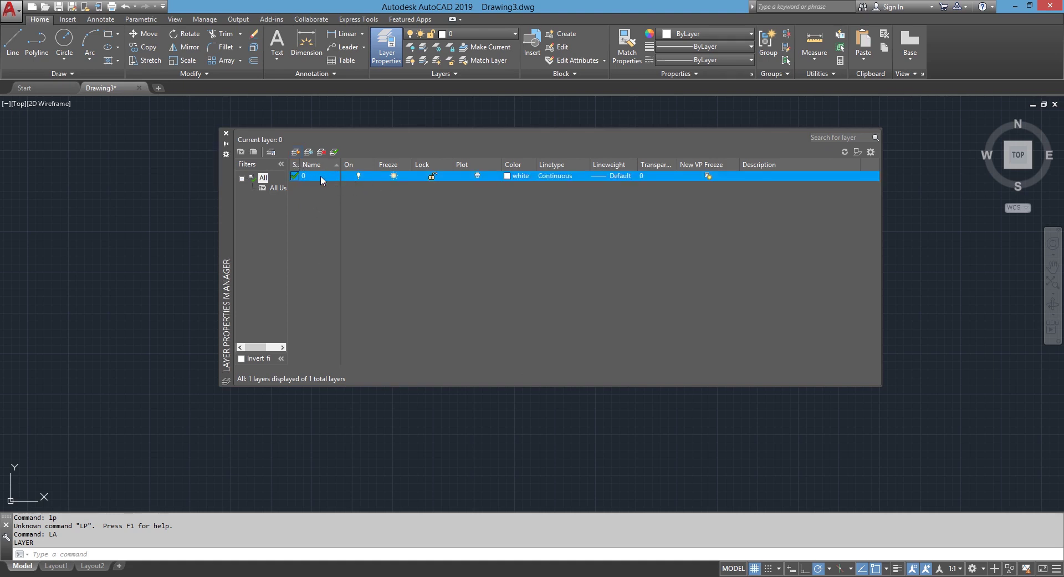
left_click(296, 152)
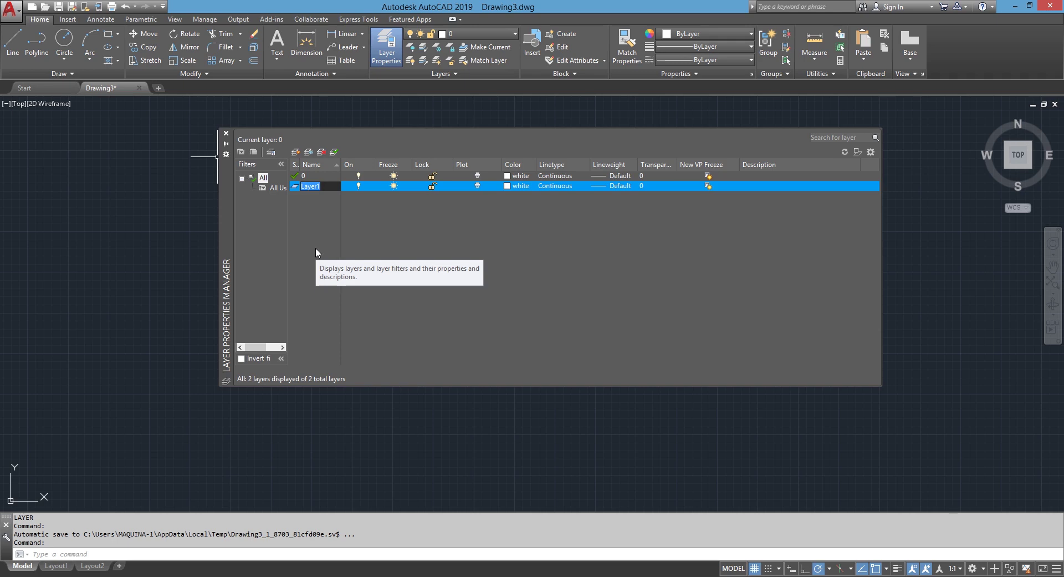
type("Pare")
type("de")
Step: Complete the new layer's name as ST.Parede
type("ST")
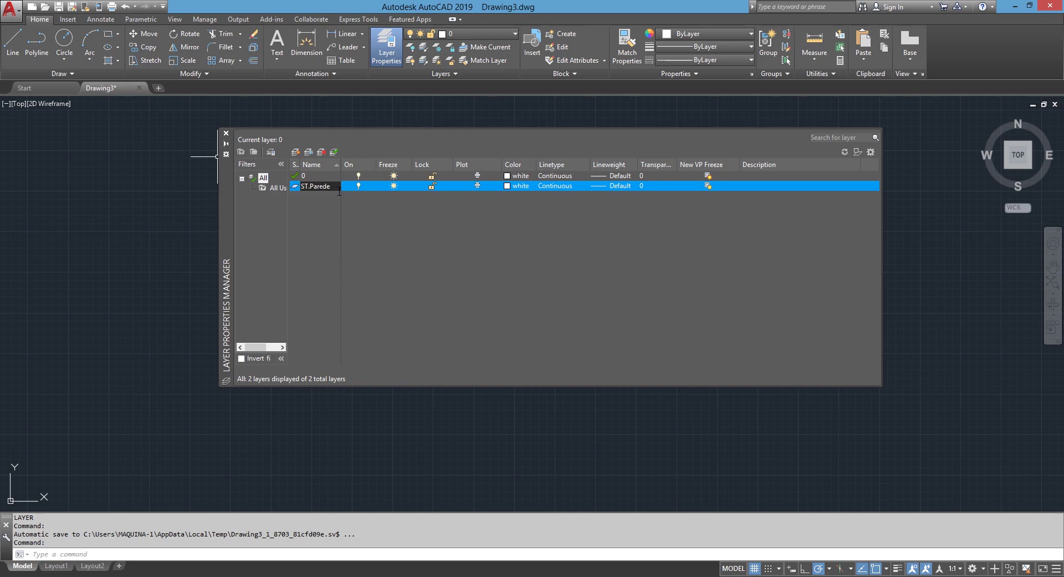
key("Return")
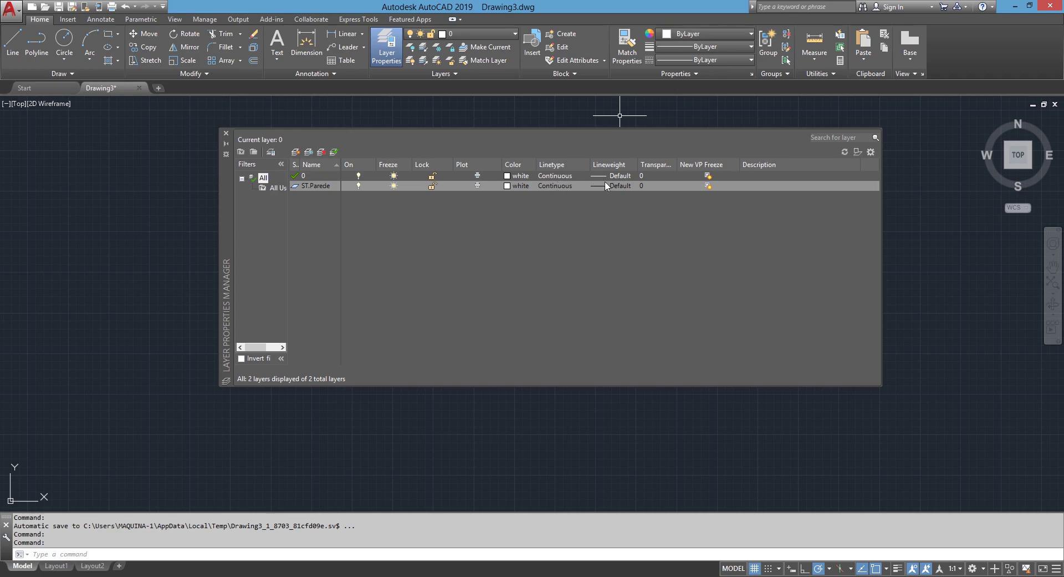
Step: Give ST.Parede red colour 10 and keep its Continuous linetype
left_click(507, 185)
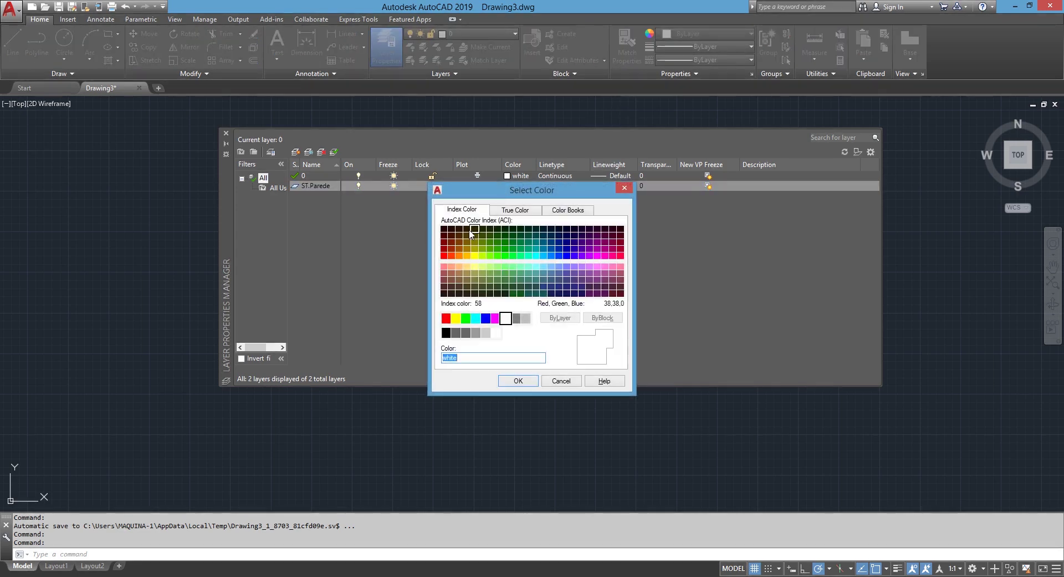
left_click(444, 255)
left_click(518, 380)
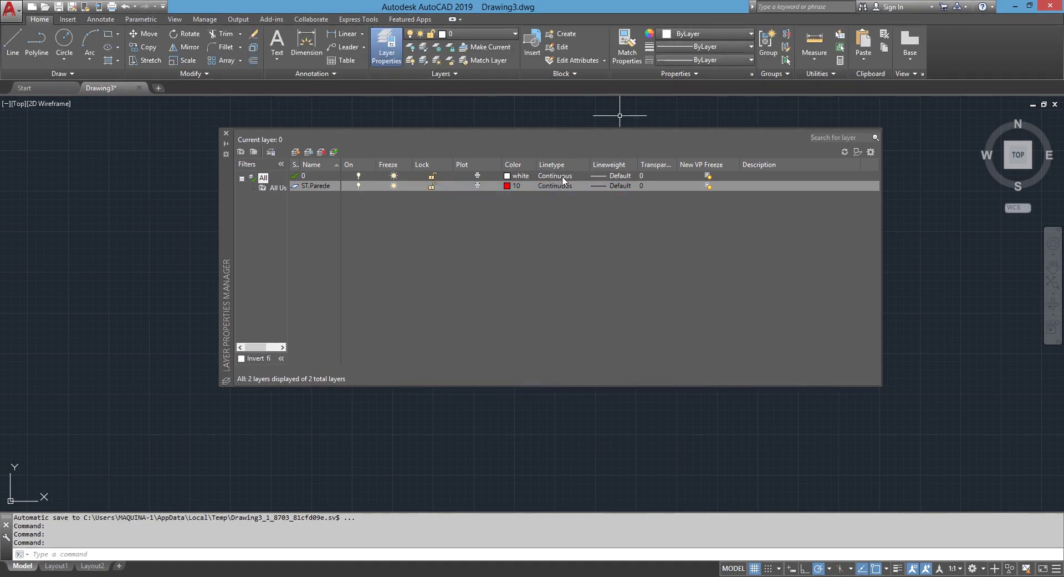
left_click(556, 185)
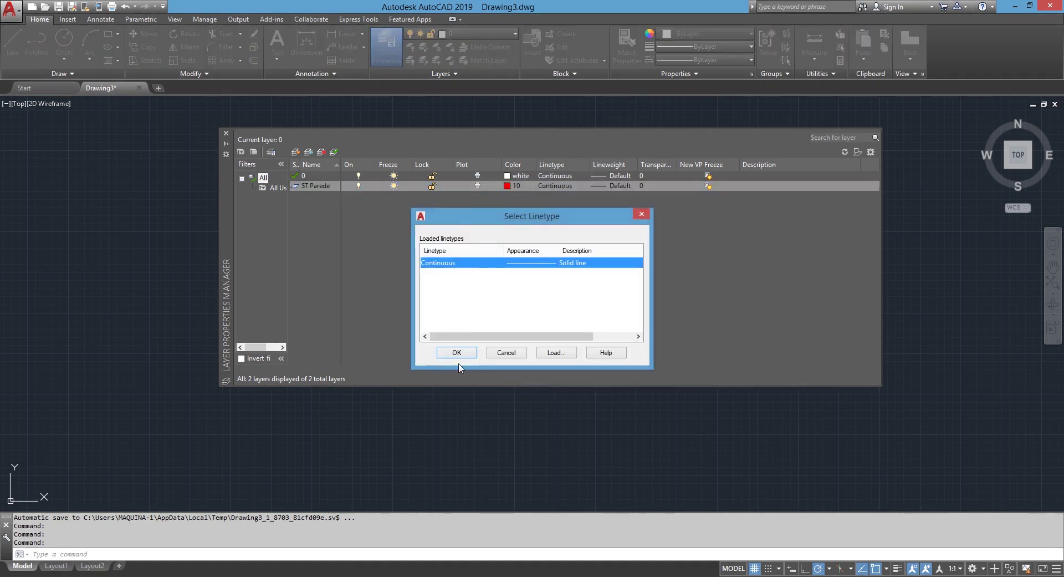
left_click(547, 355)
left_click(554, 353)
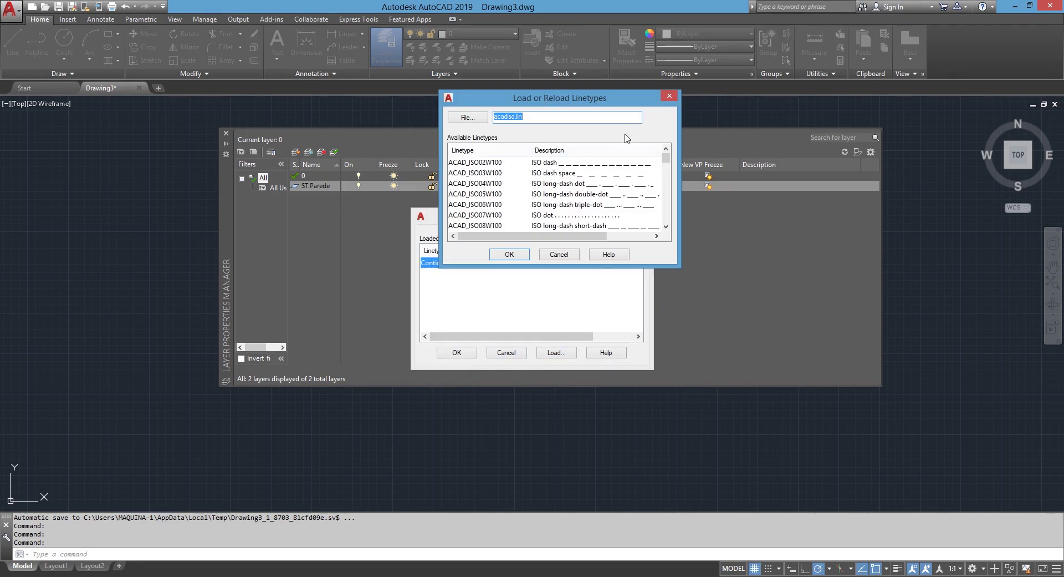
left_click(559, 254)
left_click(458, 354)
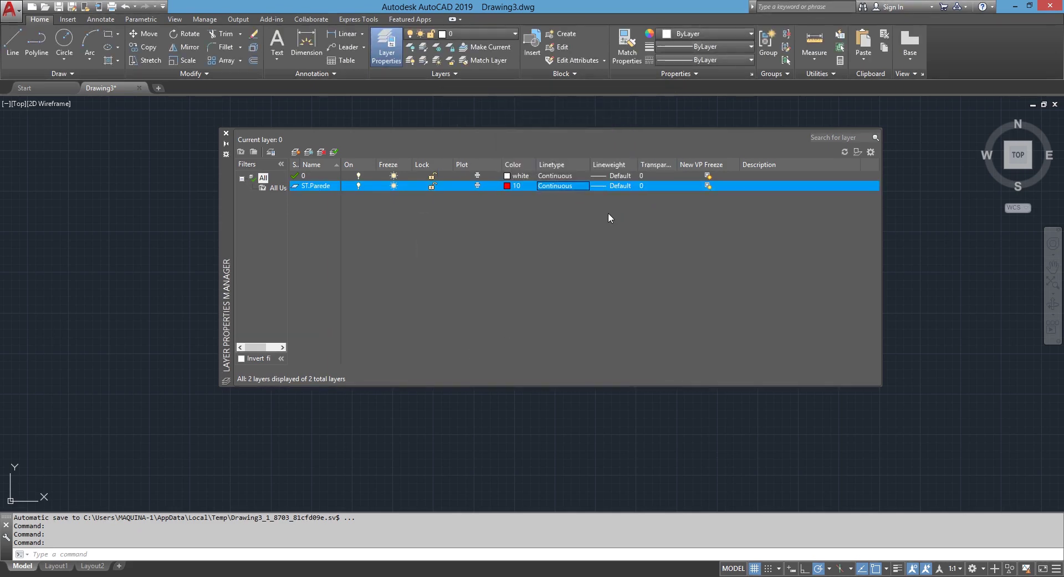
Step: Set ST.Parede's lineweight to 0.35 mm
left_click(609, 185)
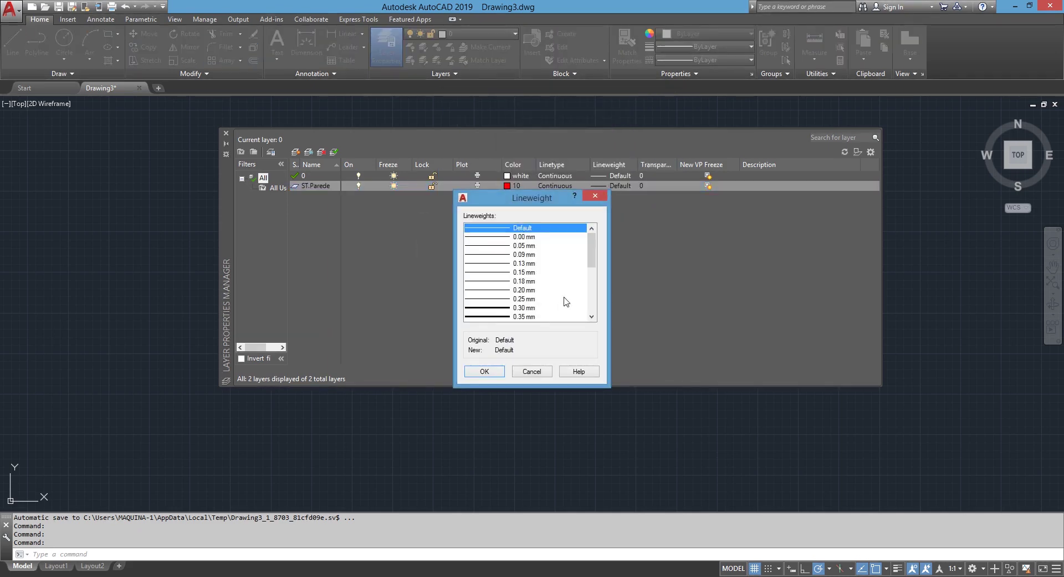
scroll(596, 255, "down", 1)
left_click(497, 290)
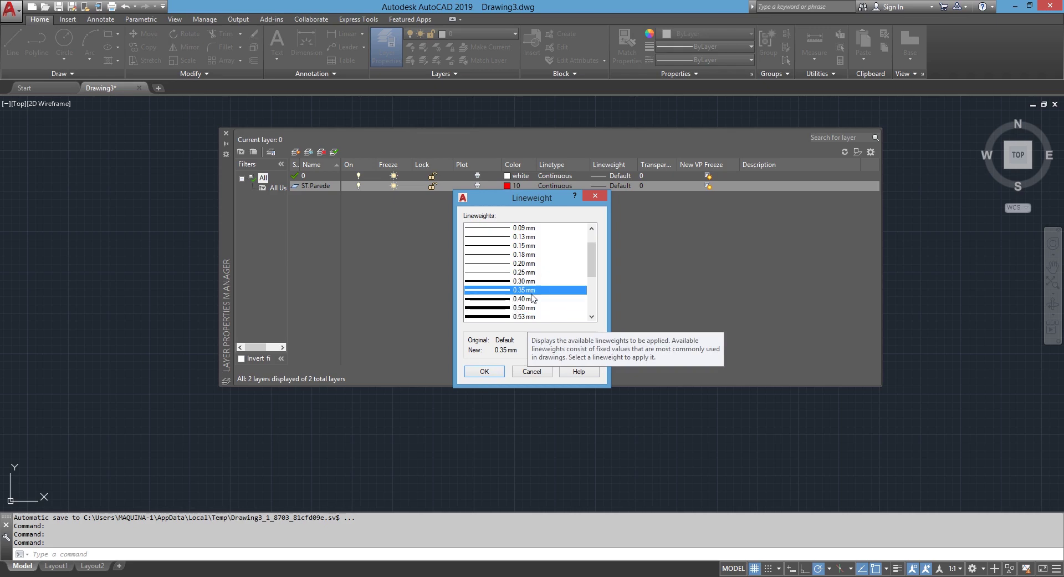
left_click(529, 300)
left_click(529, 282)
left_click(528, 276)
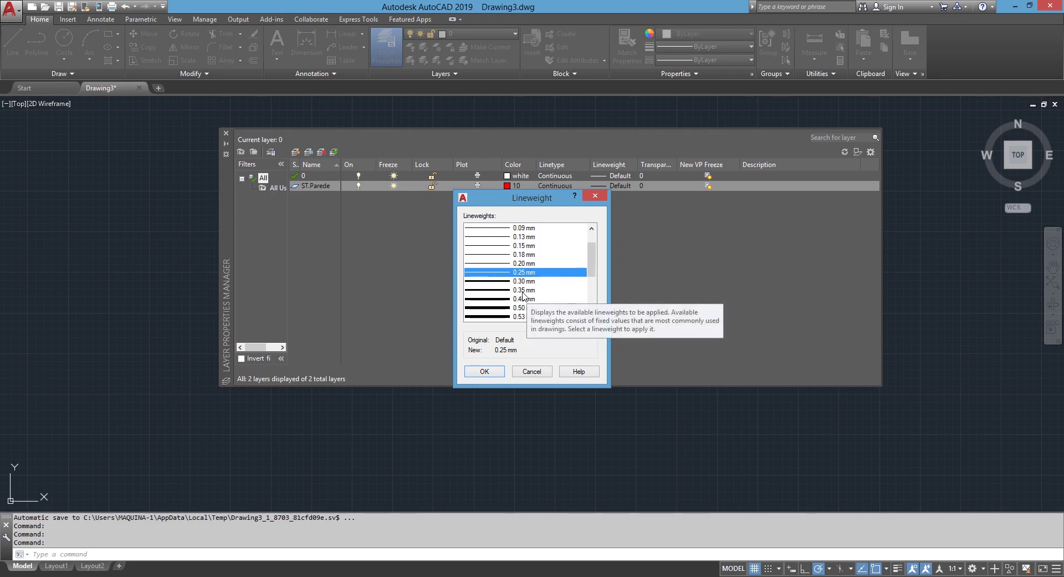
left_click(492, 290)
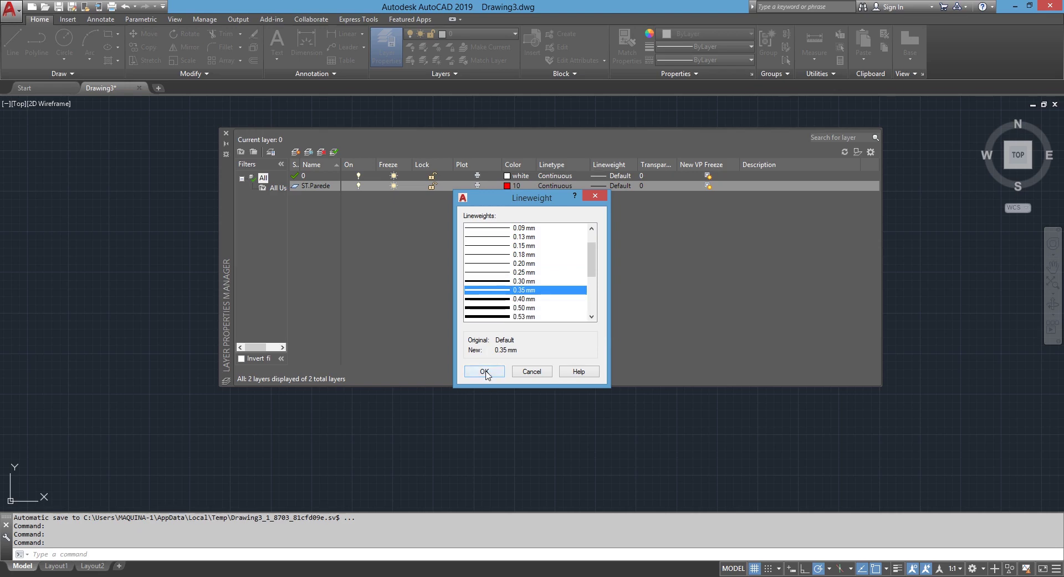
left_click(484, 371)
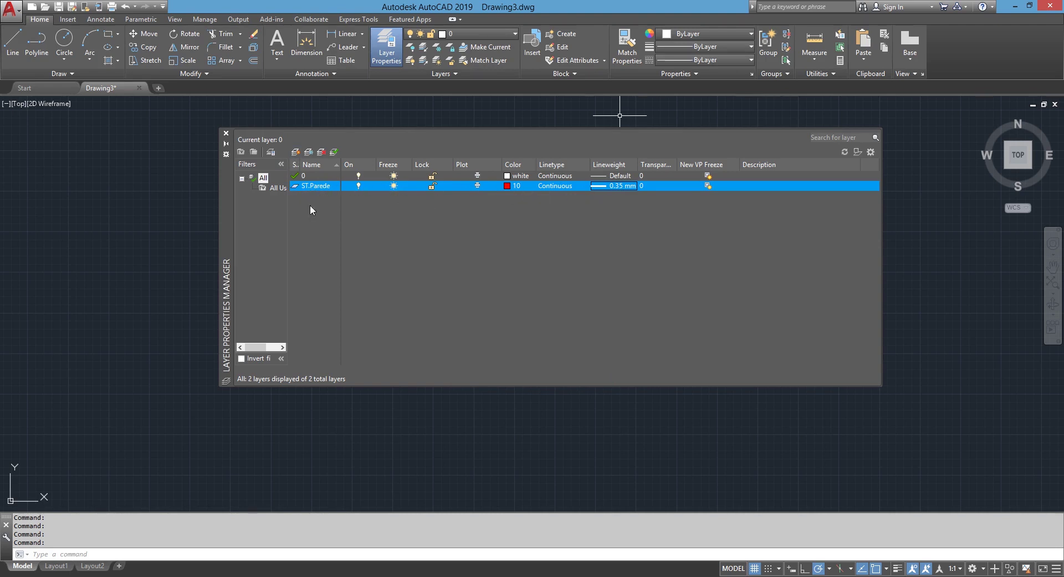
left_click(295, 152)
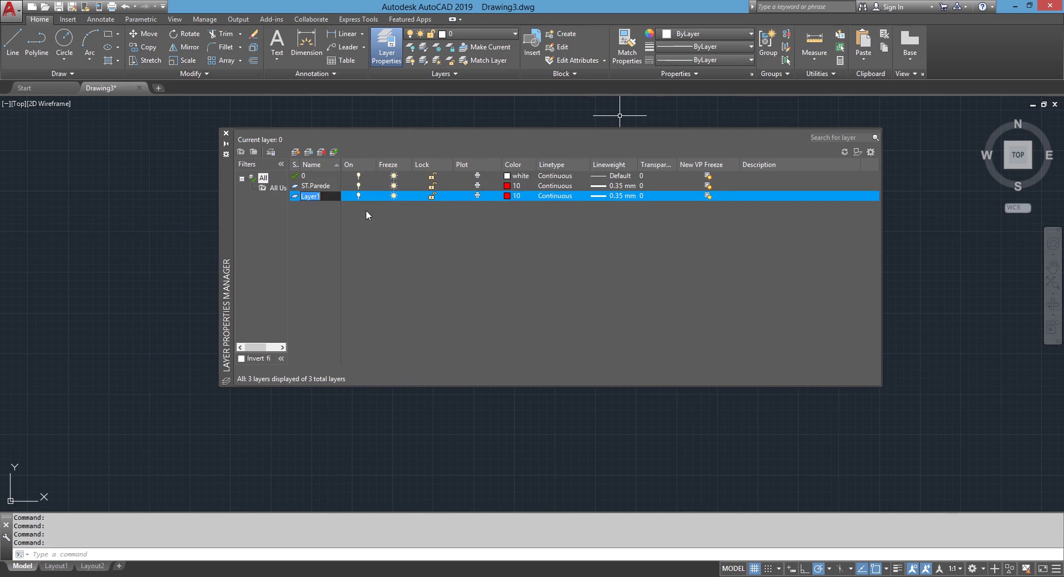
Step: Name the new layer ST.Porta and give it blue colour and 0.18 mm lineweight
type("ST.")
type("Porta")
left_click(512, 195)
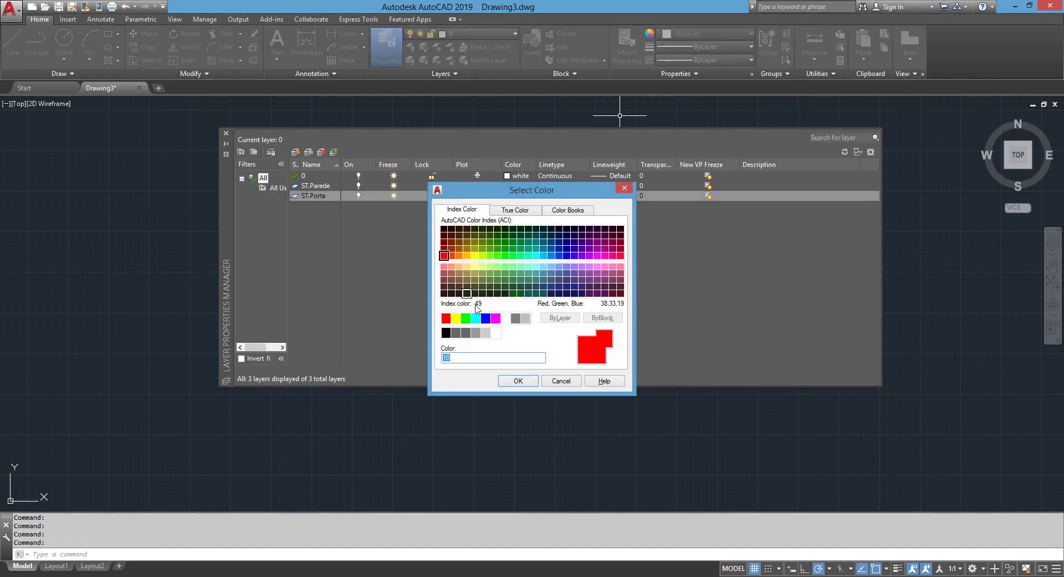
left_click(486, 317)
left_click(519, 381)
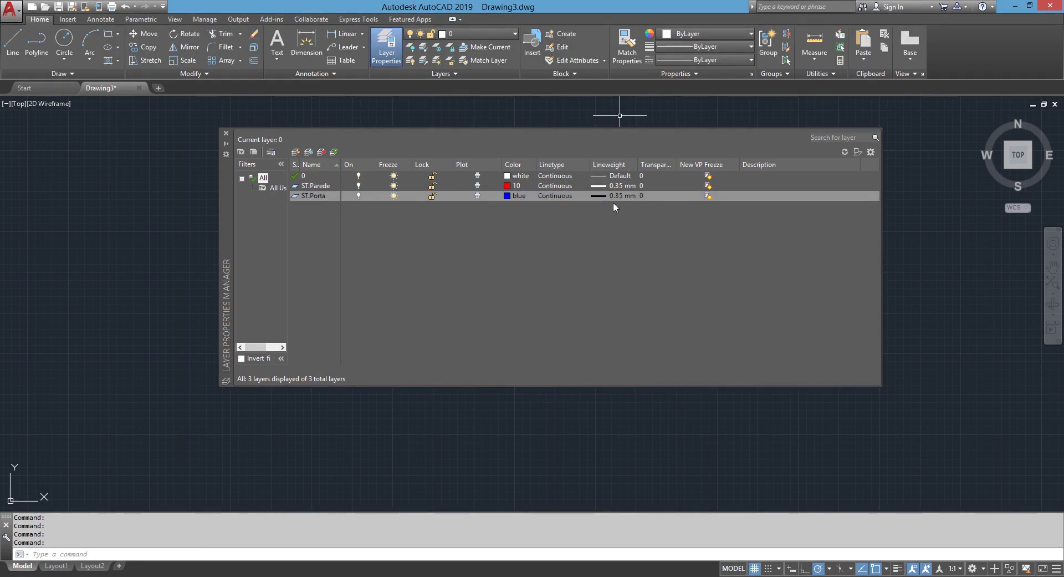
left_click(601, 195)
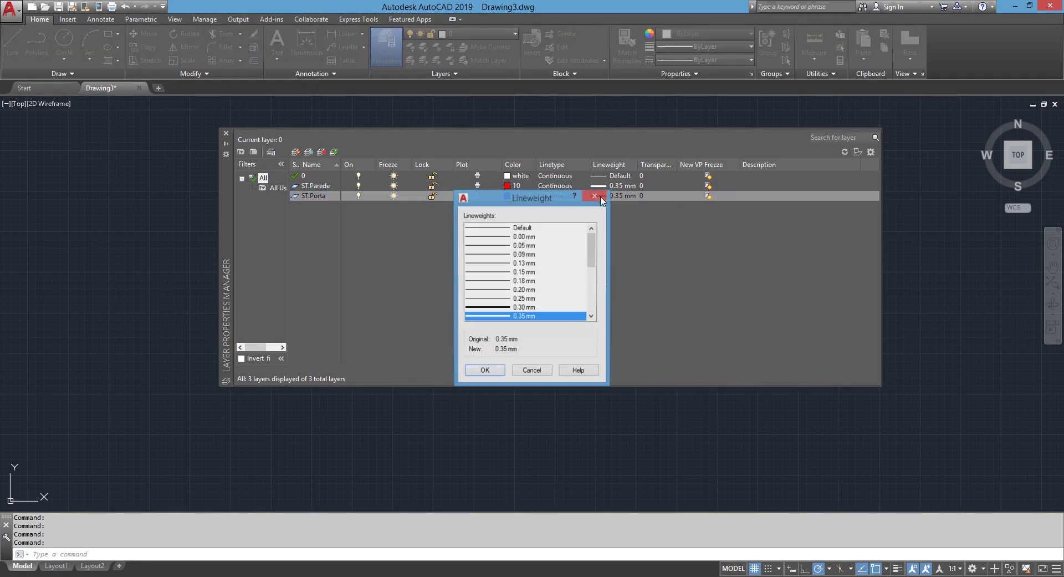
left_click(496, 281)
left_click(488, 371)
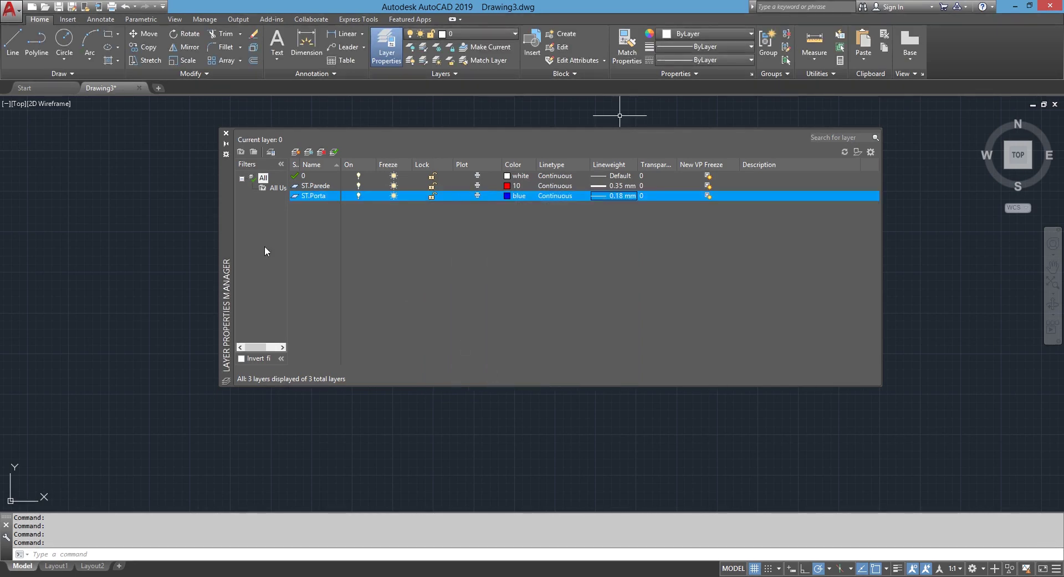
Step: Create the ST.Janela layer and colour it cyan
left_click(295, 155)
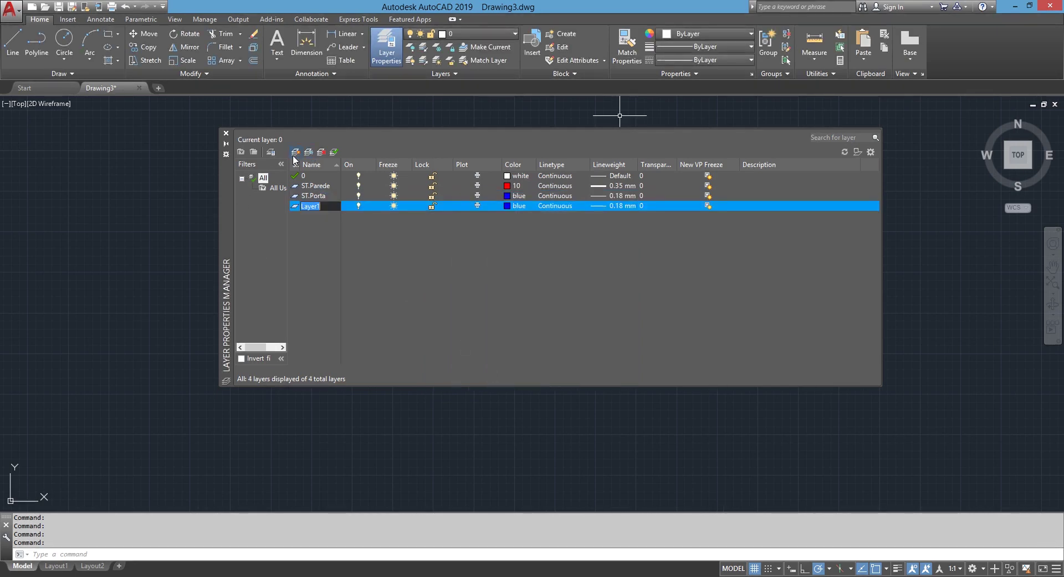
type("ST")
left_click(510, 205)
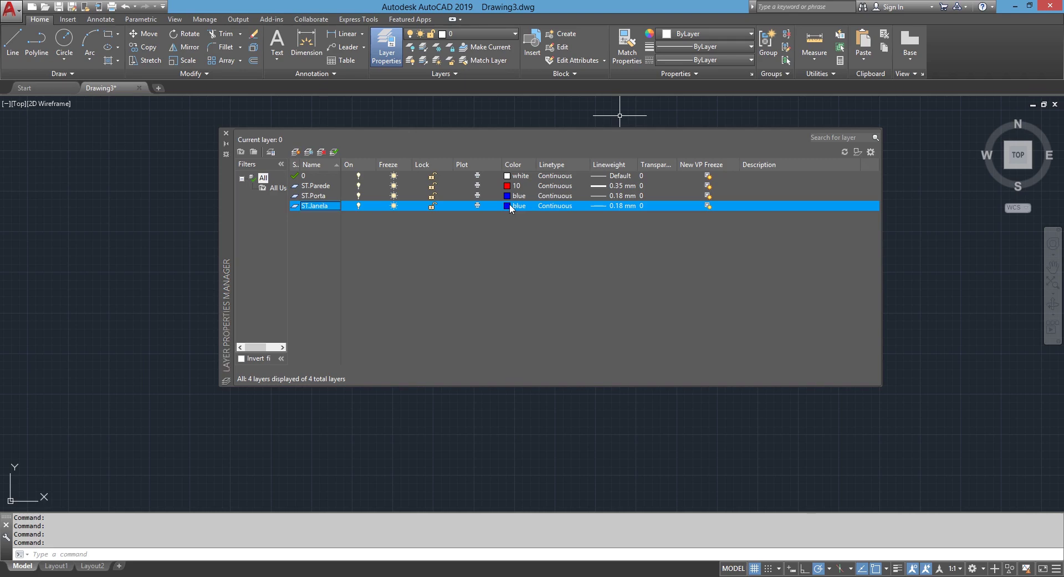
left_click(510, 205)
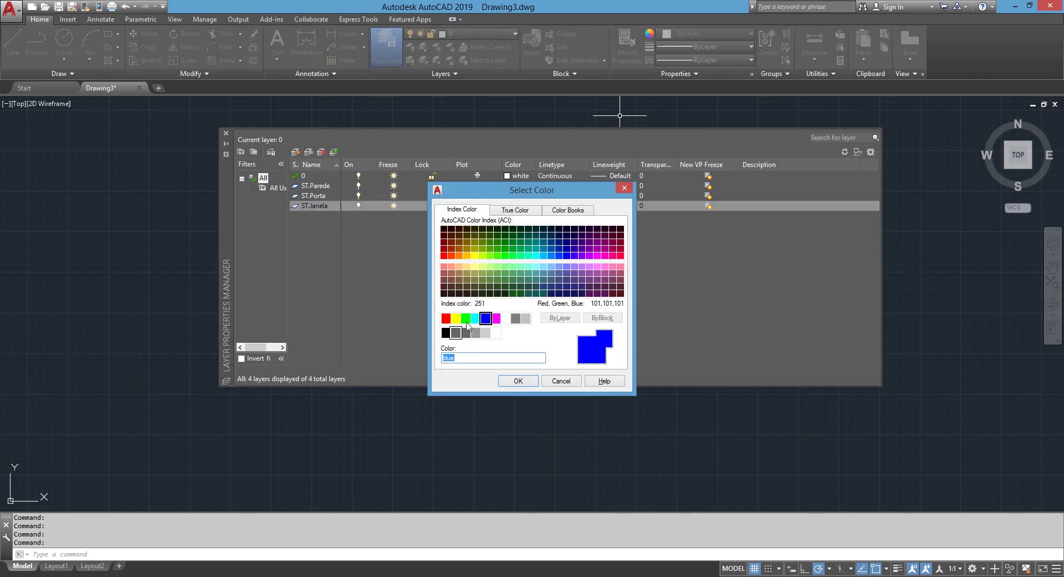
left_click(476, 317)
left_click(501, 380)
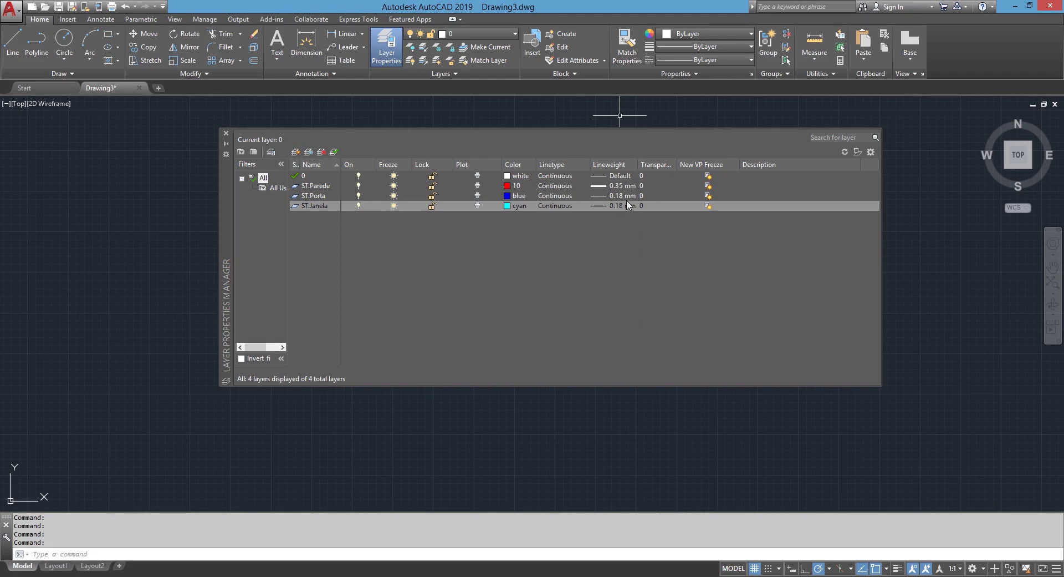
Step: Create layer ST.Telhado and give it brown colour 25
left_click(296, 153)
type("ST.Tel")
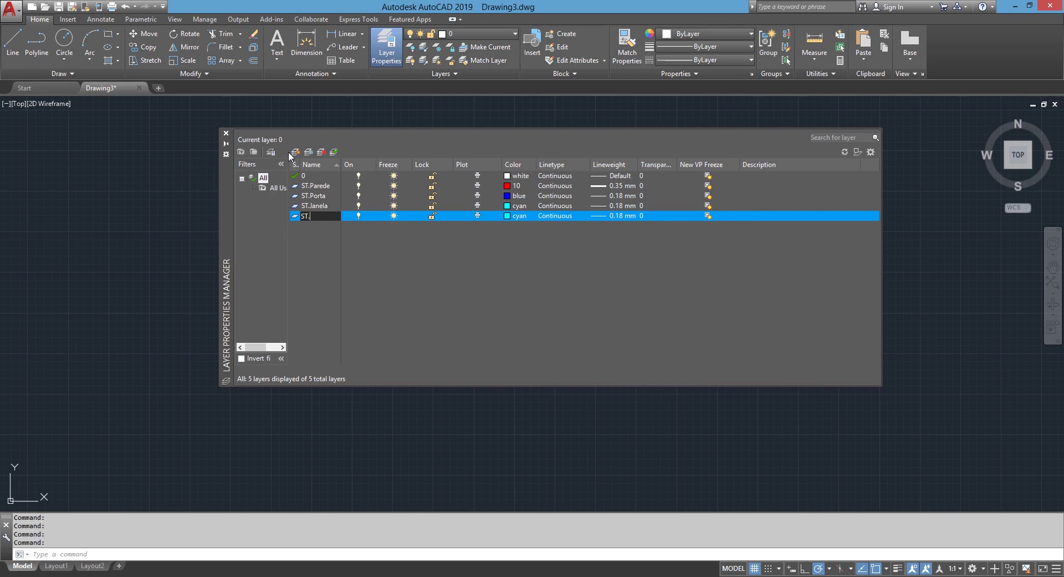
type("had")
left_click(507, 216)
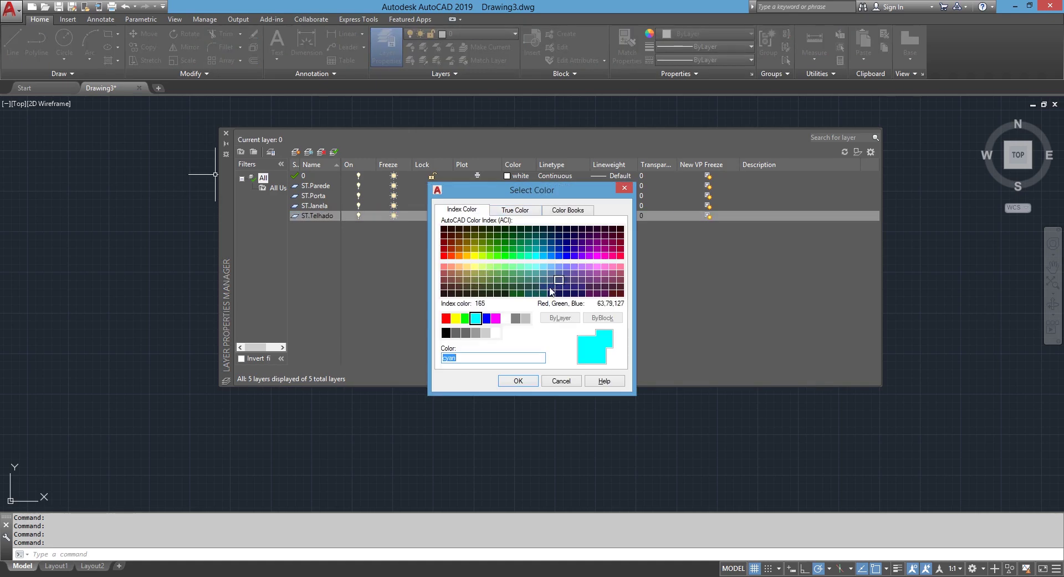
left_click(452, 280)
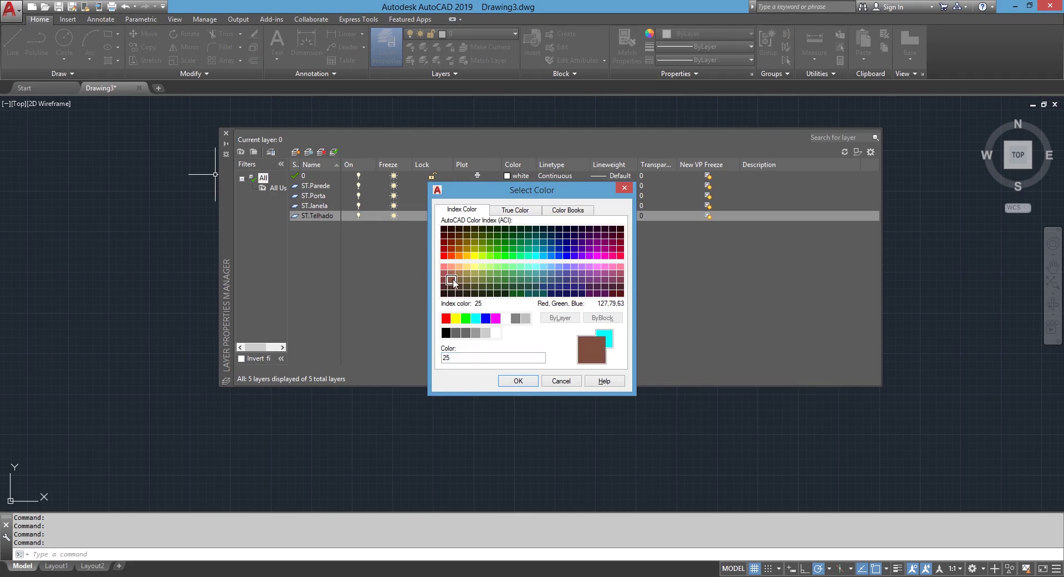
left_click(509, 382)
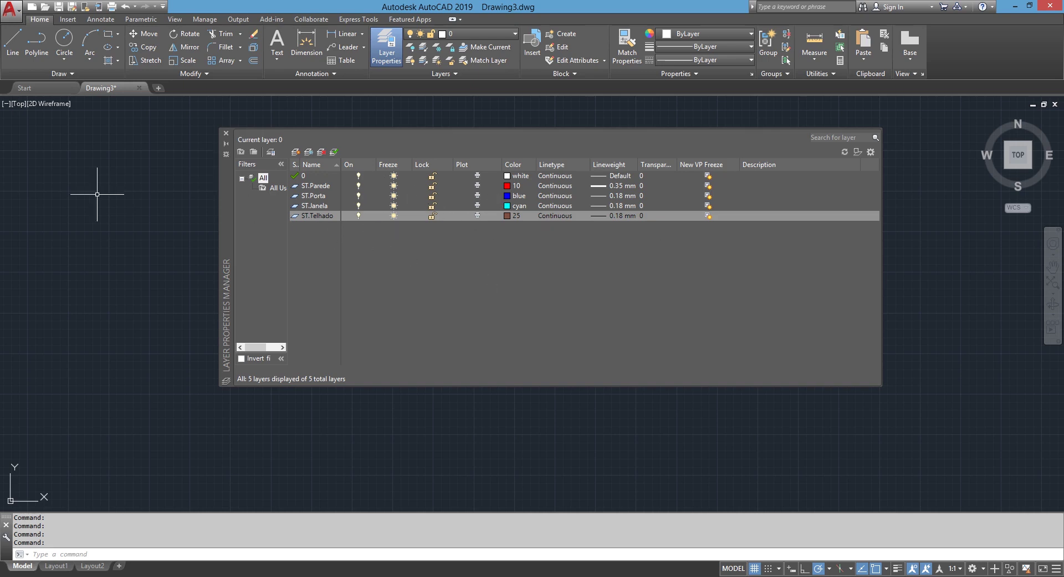
Step: Reopen the layer manager with LA and make ST.Parede the current layer
left_click(225, 134)
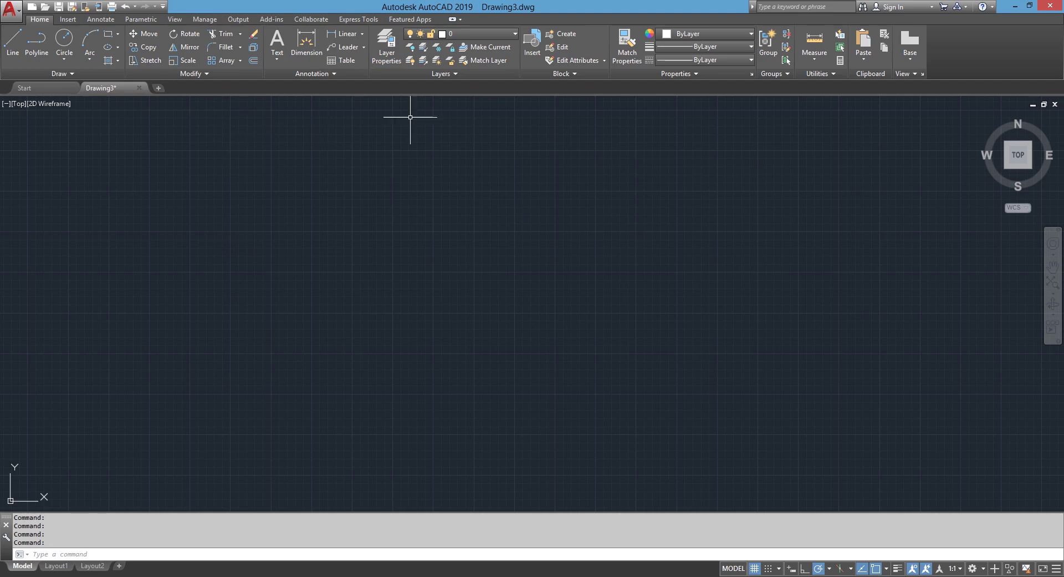
left_click(487, 33)
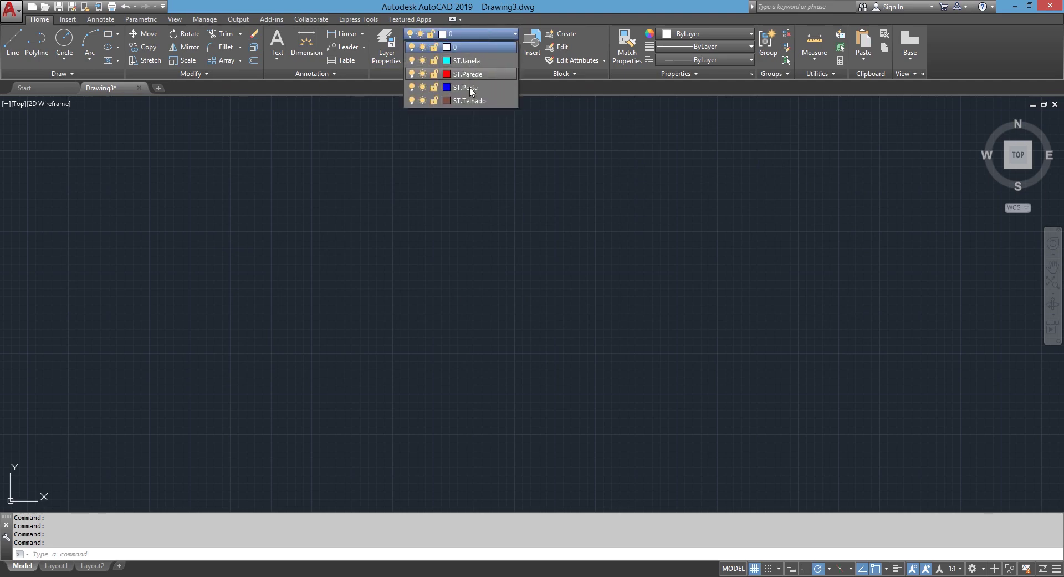
left_click(483, 33)
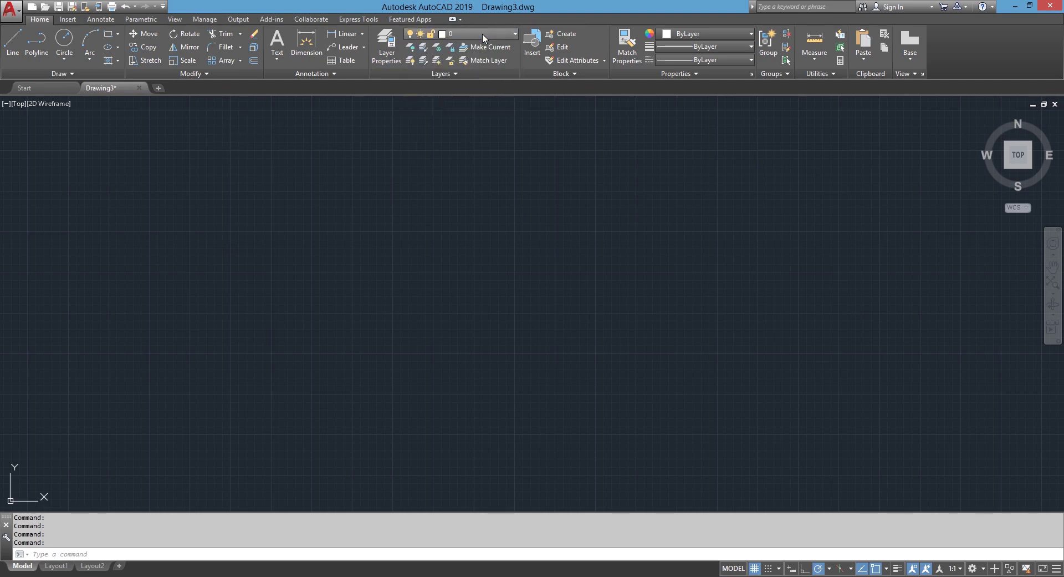
type("la")
key("Return")
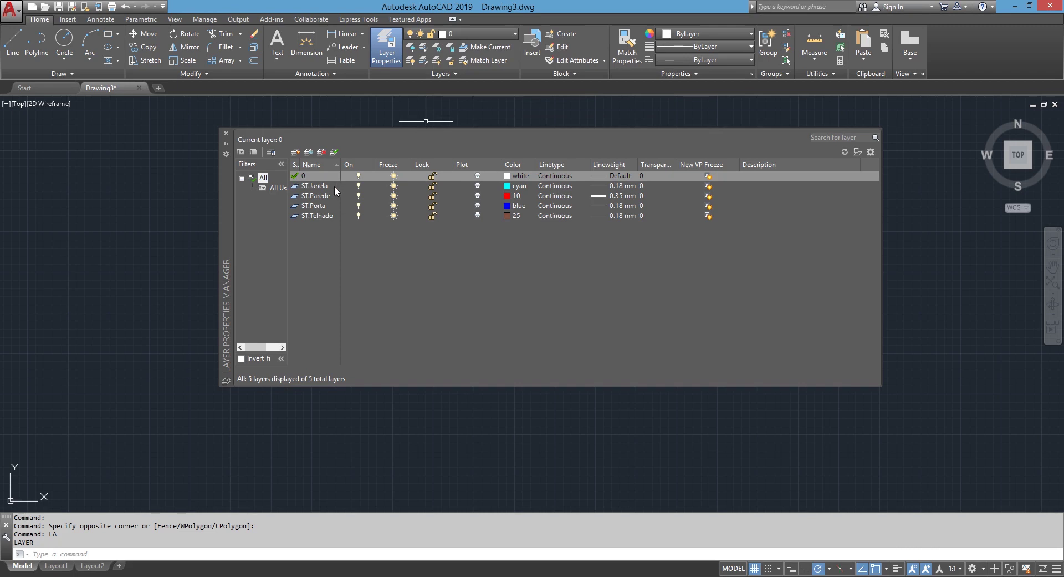
left_click(330, 197)
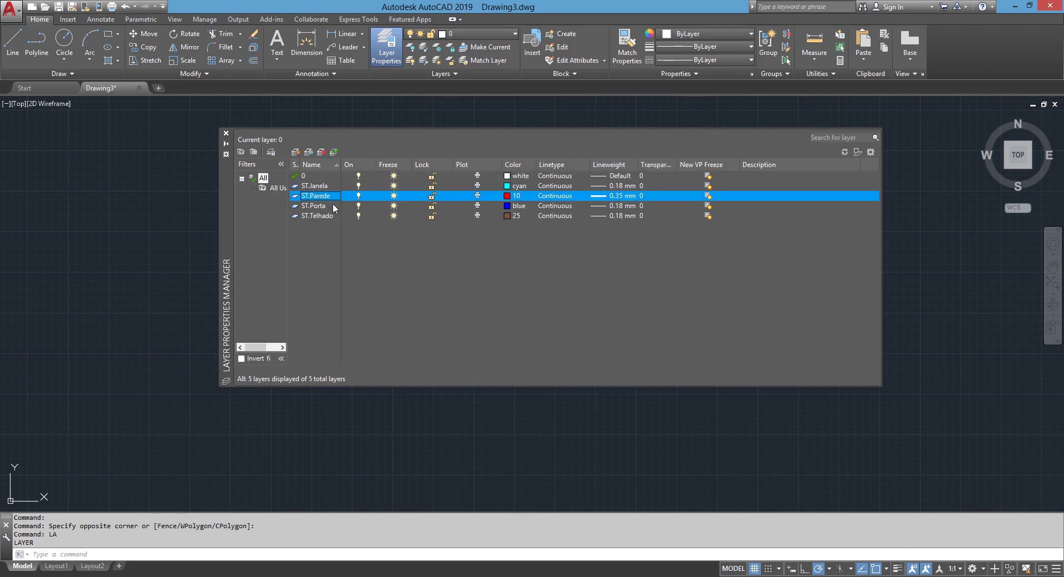
left_click(335, 153)
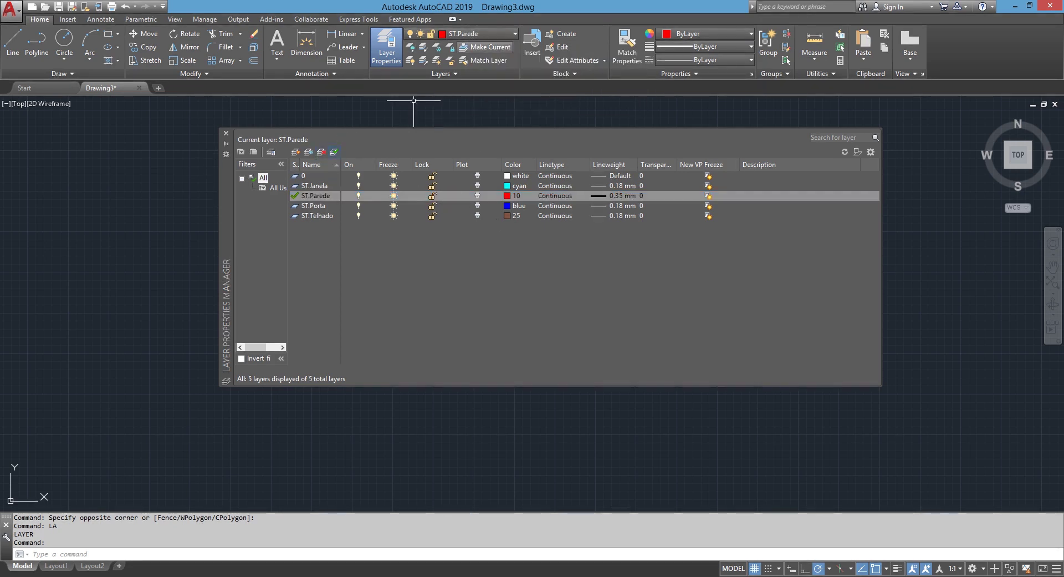
left_click(226, 133)
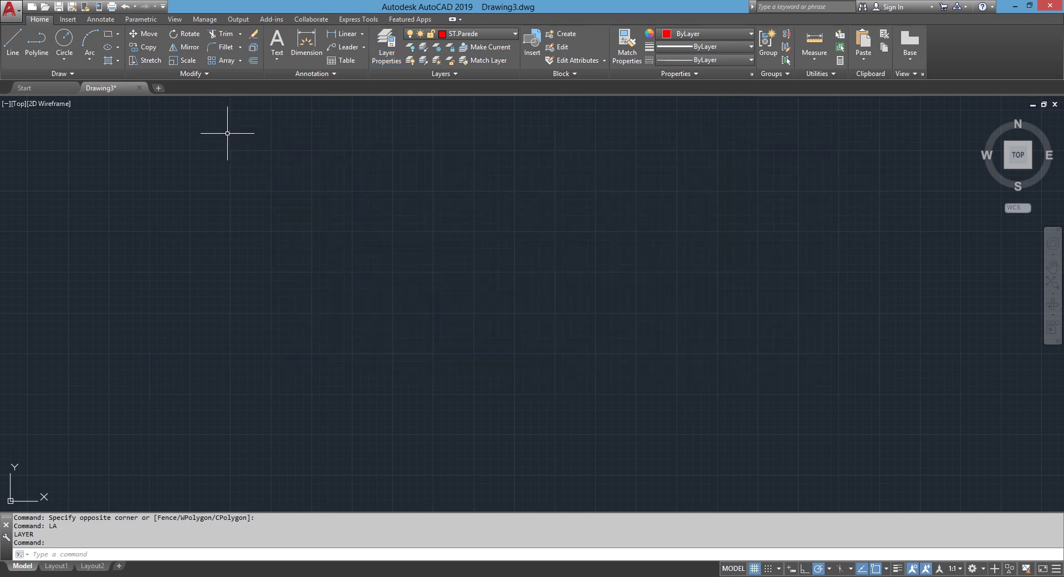
Step: Switch the current layer to ST.Janela, then ST.Telhado, and back to ST.Parede
left_click(495, 35)
left_click(485, 61)
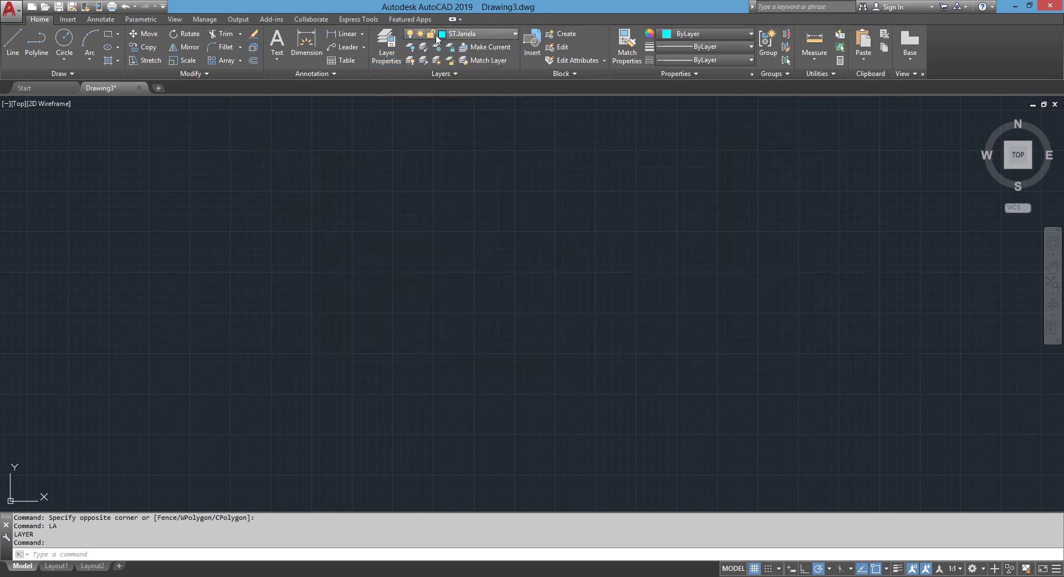
left_click(503, 32)
left_click(487, 93)
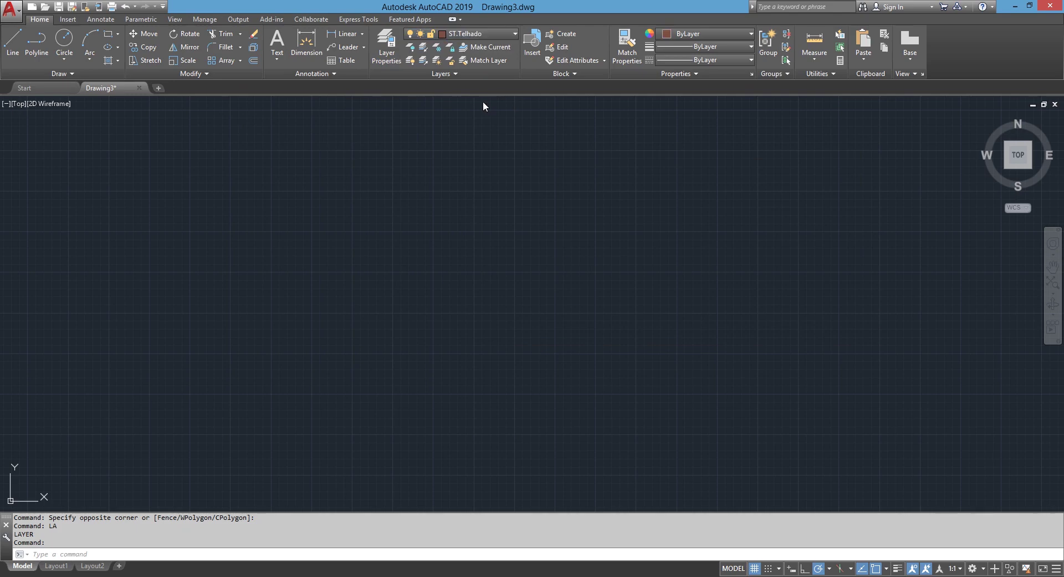
left_click(503, 32)
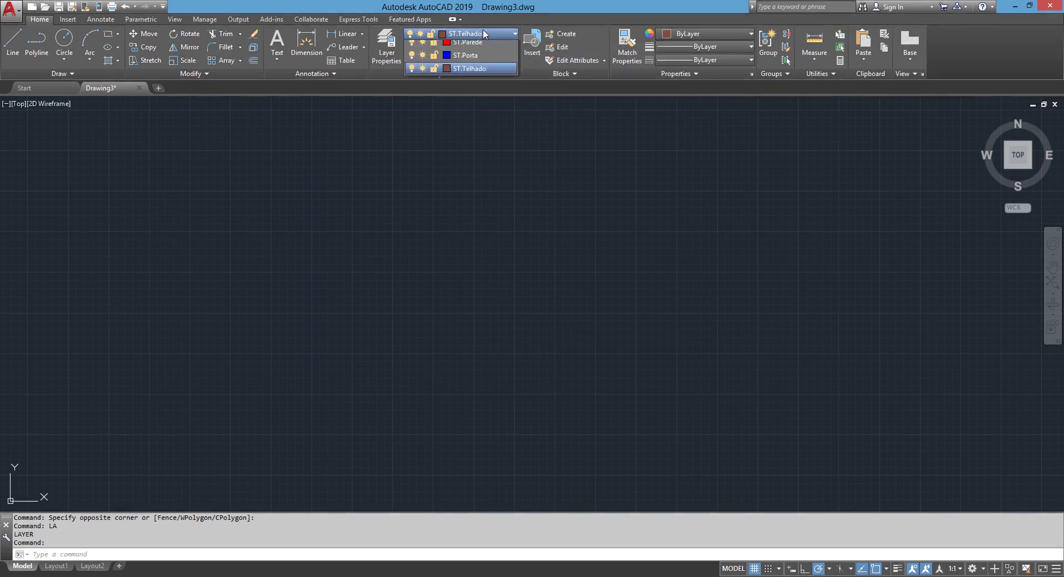
left_click(480, 74)
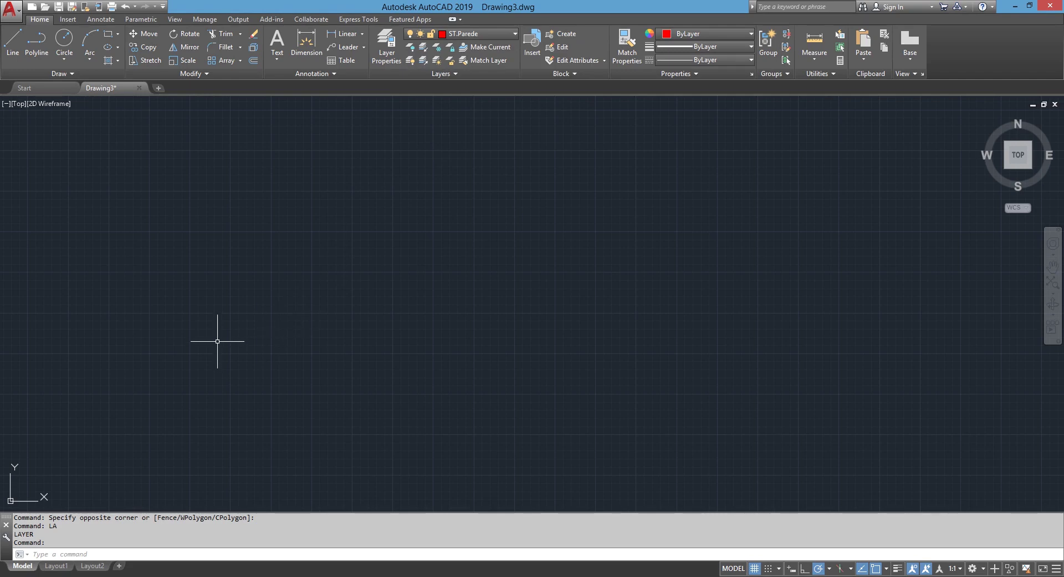
Step: Start a rectangle and place its first corner
type("rec")
key("Return")
left_click(239, 382)
type("@400,300")
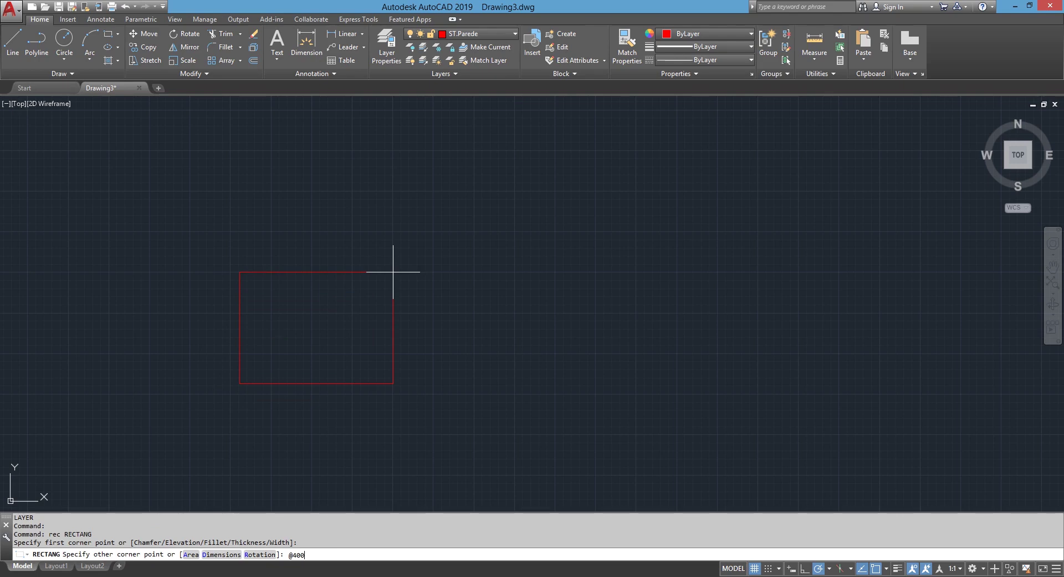
Step: Finish the 400 by 300 rectangle and offset it 15 units inward
key("Return")
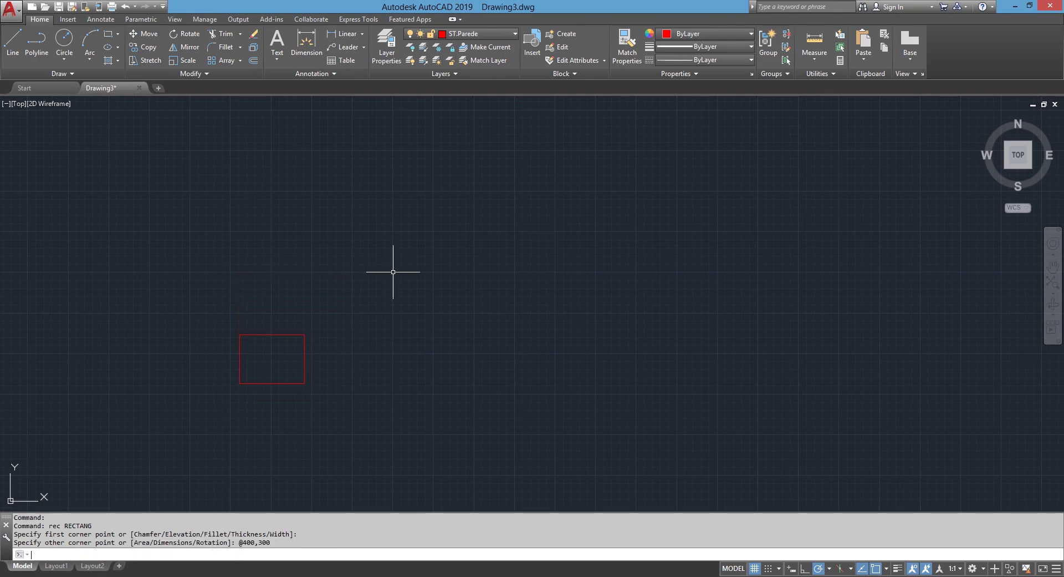
scroll(246, 295, "up", 6)
middle_click_drag(218, 464, 216, 275)
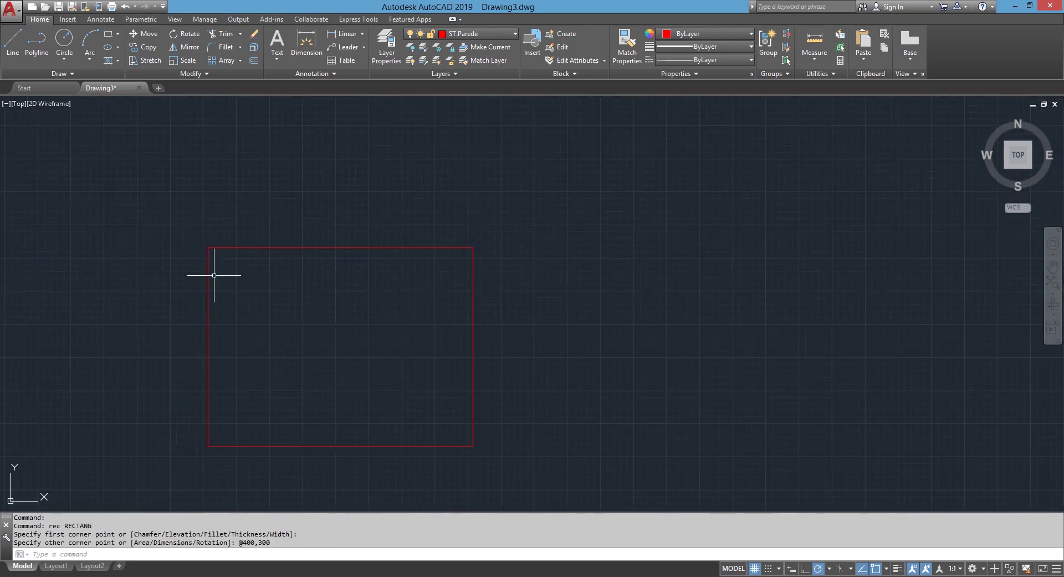
type("o")
key("Return")
type("15")
key("Return")
left_click(208, 276)
left_click(262, 289)
key("Return")
Step: Draw a short line across the bottom wall at the inner lower-right corner
middle_click_drag(242, 370, 255, 409)
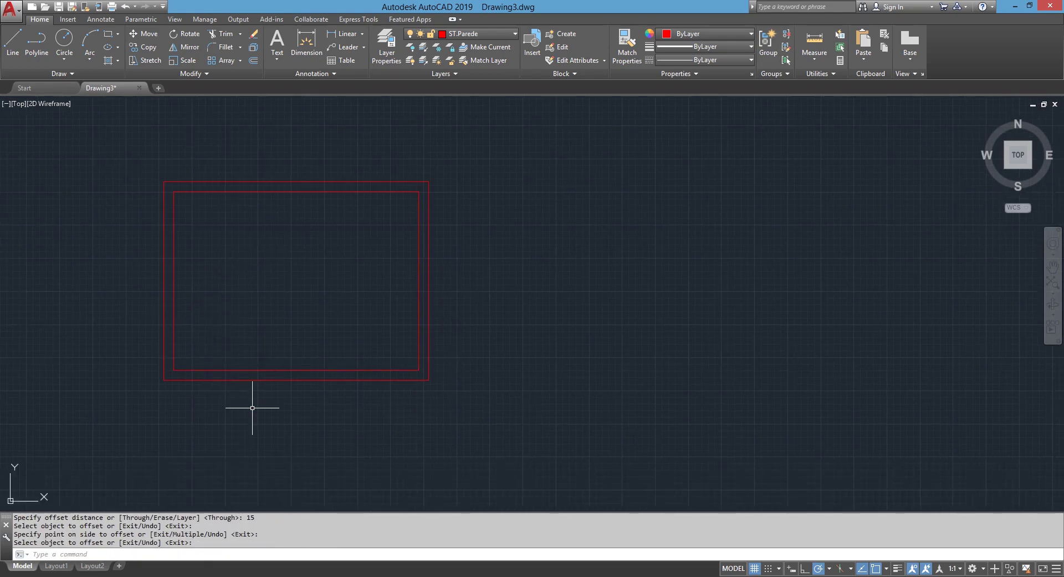
type("l")
key("Return")
scroll(355, 386, "up", 4)
left_click(513, 344)
left_click(513, 367)
key("Return")
Step: Offset the joining line 10 units and delete the extra copy
type("o")
key("Return")
type("10")
key("Return")
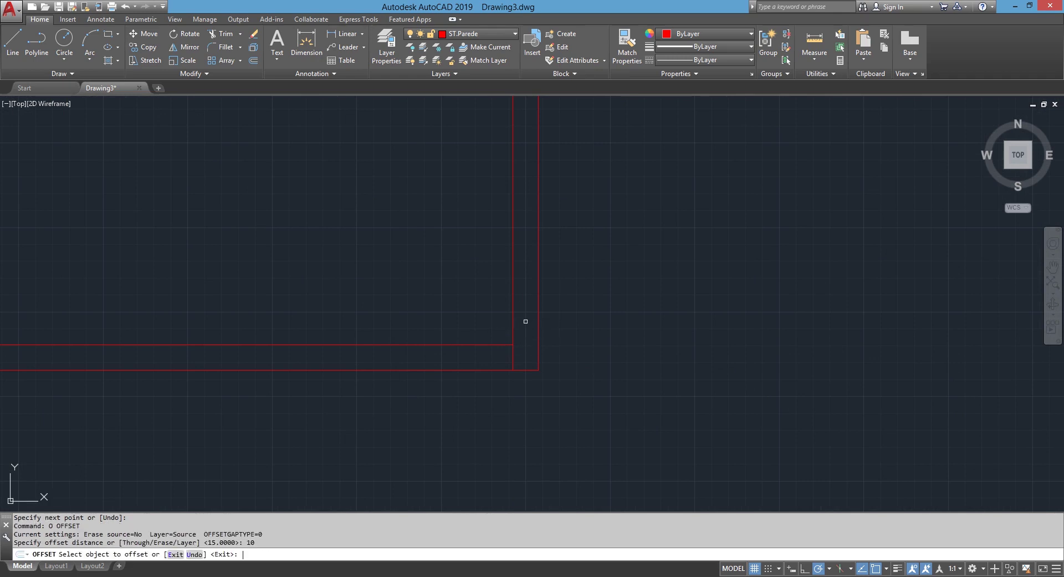
left_click(515, 360)
left_click(515, 358)
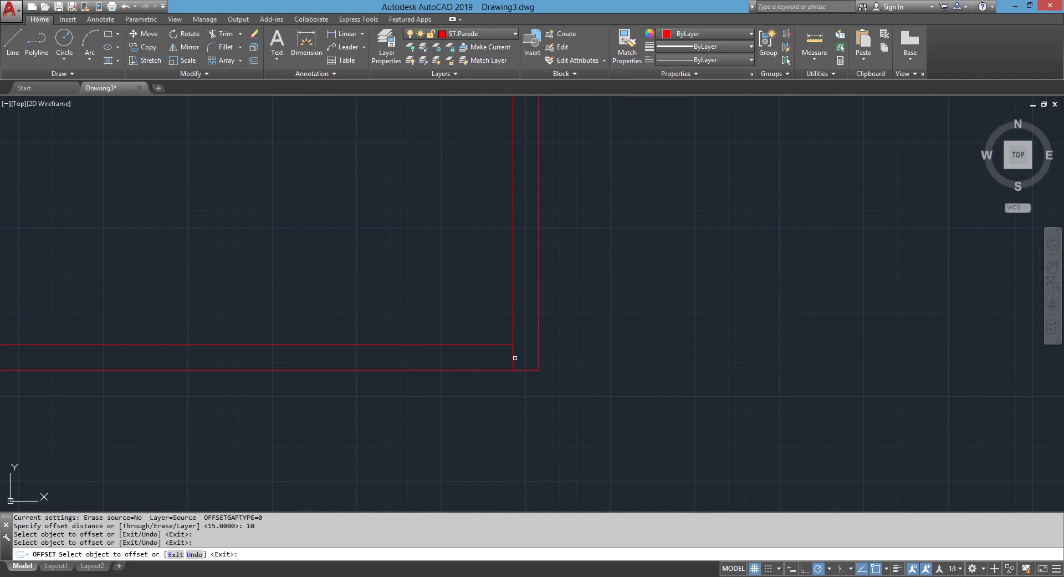
left_click(512, 358)
left_click(461, 361)
key("Return")
key("Return")
key("Return")
left_click(510, 357)
left_click(427, 362)
Step: Offset the joining line 80 units to the left
key("Return")
left_click(529, 352)
key("Delete")
type("o")
key("Return")
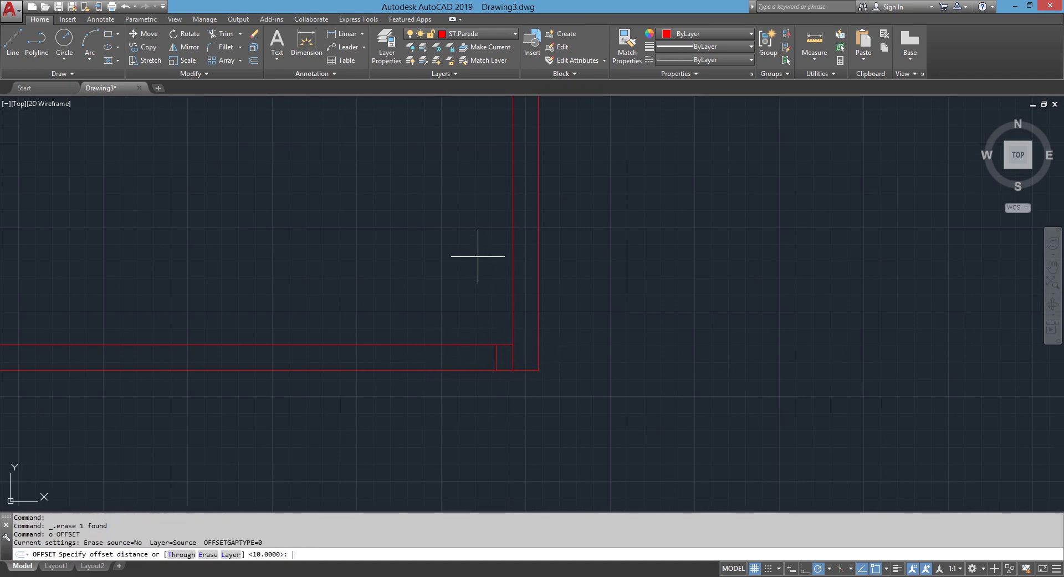
type("80")
key("Return")
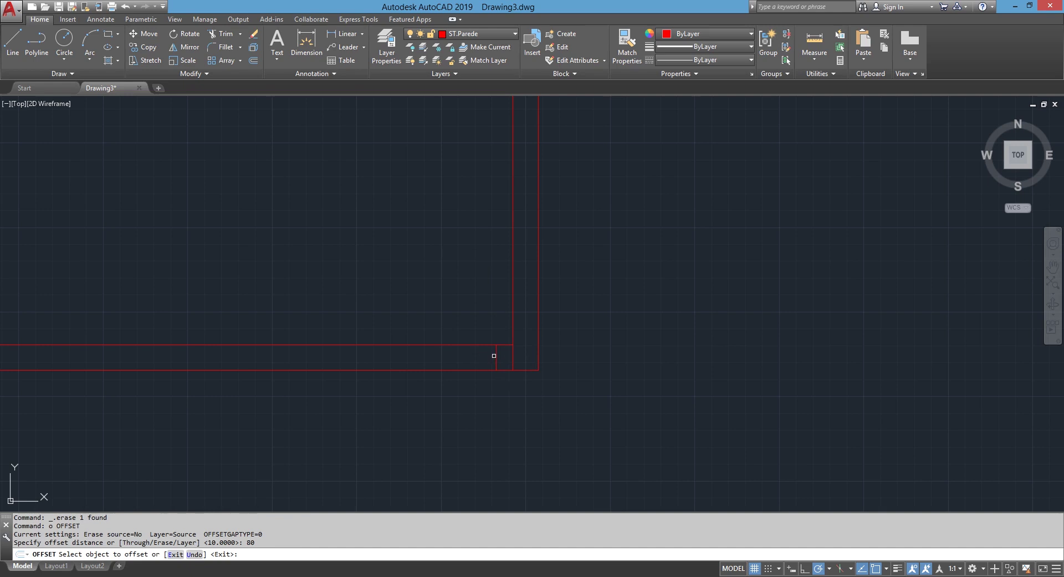
left_click(495, 355)
left_click(430, 360)
Step: Trim the bottom wall between the two cross lines and delete the leftover piece
key("Return")
type("tr")
key("Return")
key("Return")
left_click_drag(447, 416, 433, 291)
key("Escape")
left_click(524, 356)
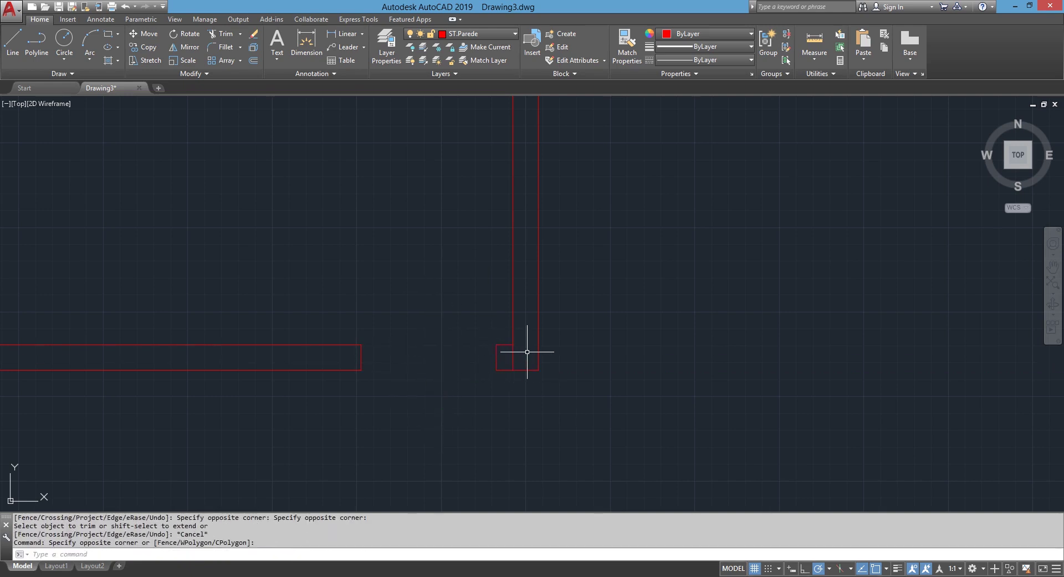
left_click(504, 363)
key("Delete")
scroll(438, 269, "down", 3)
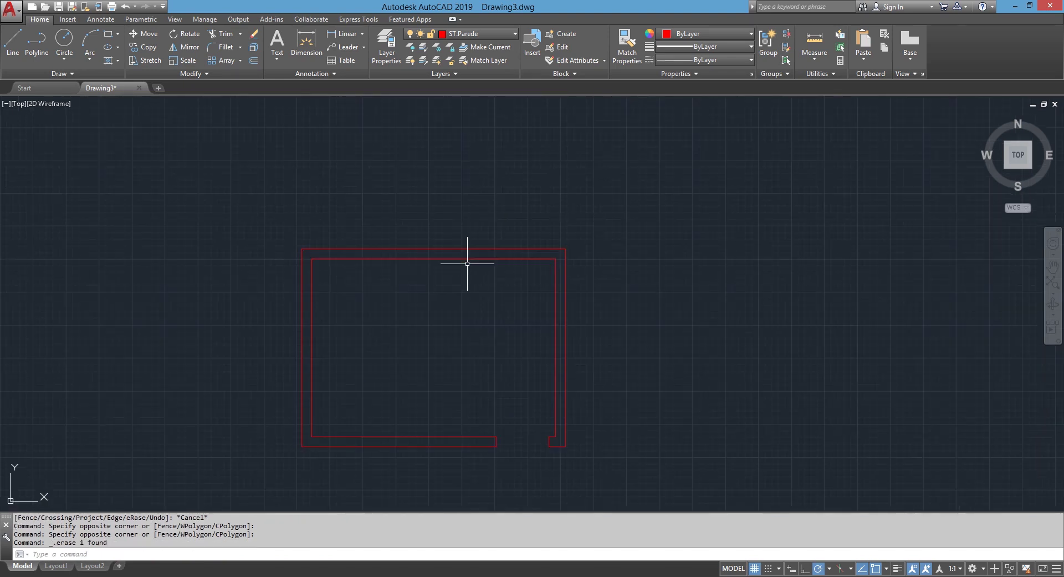
Step: Begin a line across the top wall
type("l")
key("Return")
left_click(434, 249)
Step: Offset the short top-wall line 75 units to each side
right_click(437, 249)
key("Escape")
key("Escape")
type("o")
key("Return")
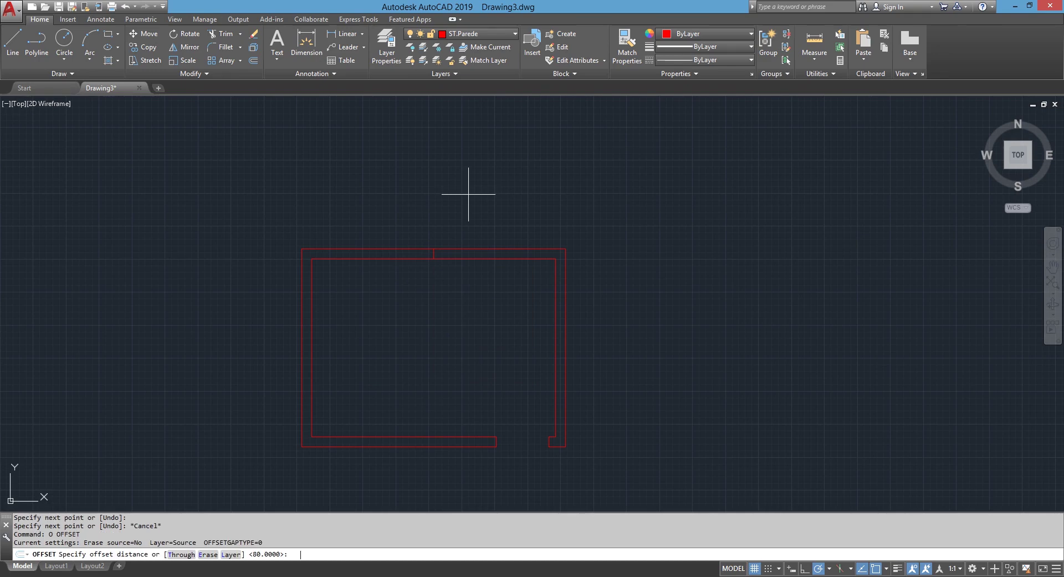
key("Return")
scroll(440, 308, "up", 2)
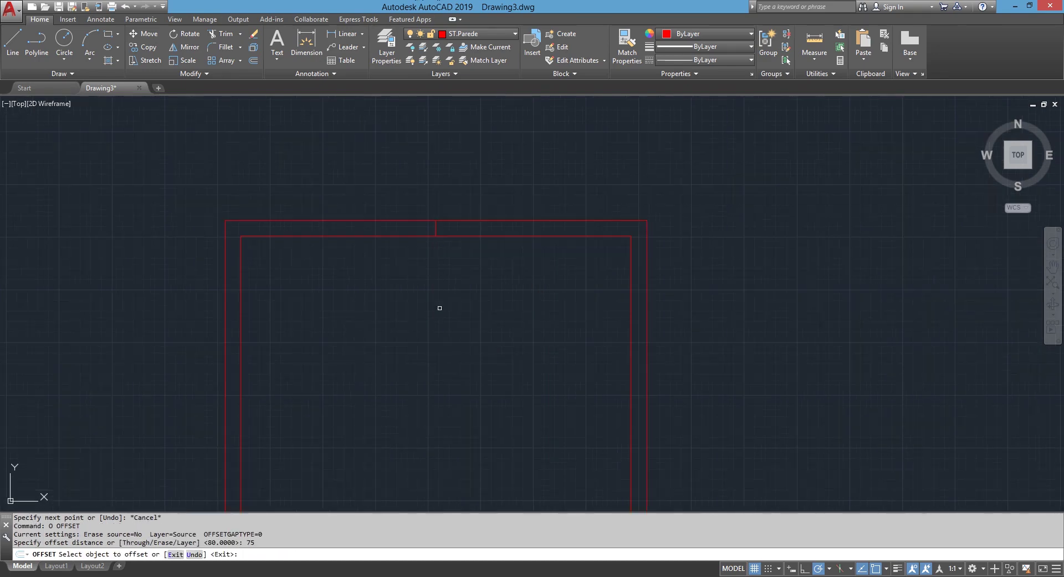
left_click(435, 227)
left_click(399, 228)
left_click(435, 227)
left_click(506, 265)
Step: Trim the top wall between the two copies and delete the middle line
key("Return")
type("tr")
key("Return")
key("Return")
left_click(482, 272)
left_click(418, 181)
key("Escape")
left_click_drag(418, 180, 430, 285)
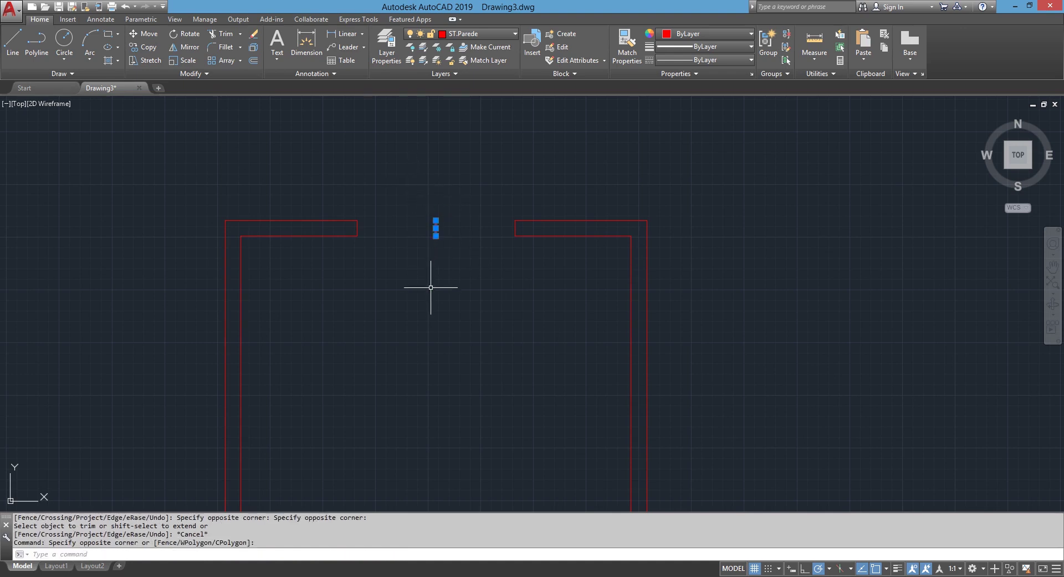
key("Delete")
Step: Pan to bring the room's bottom into view and start a rectangle
mouse_move(423, 319)
middle_mouse_down()
mouse_move(397, 259)
mouse_move(411, 231)
mouse_move(338, 281)
middle_mouse_up()
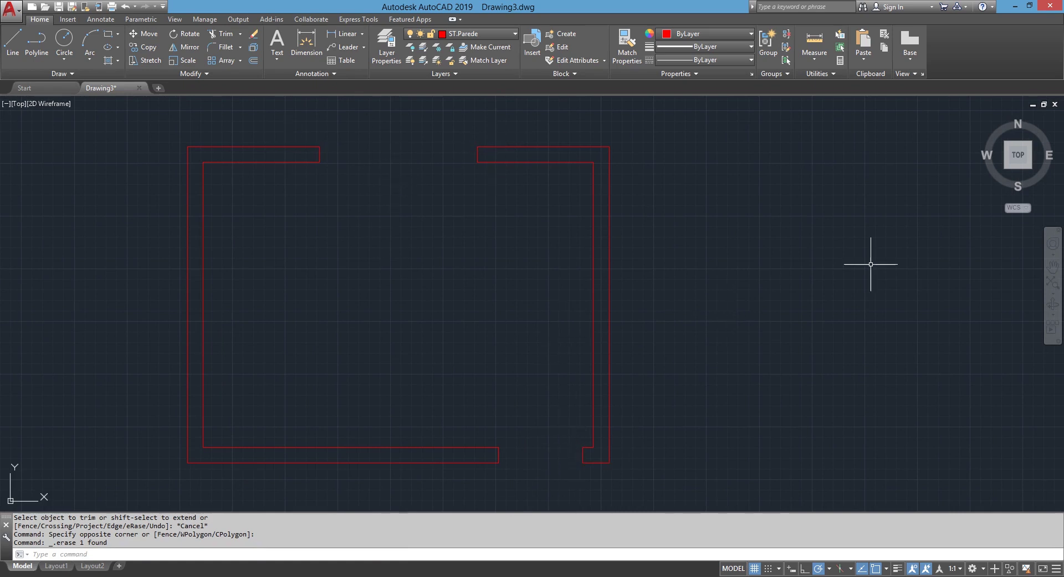
middle_click_drag(561, 452, 542, 441)
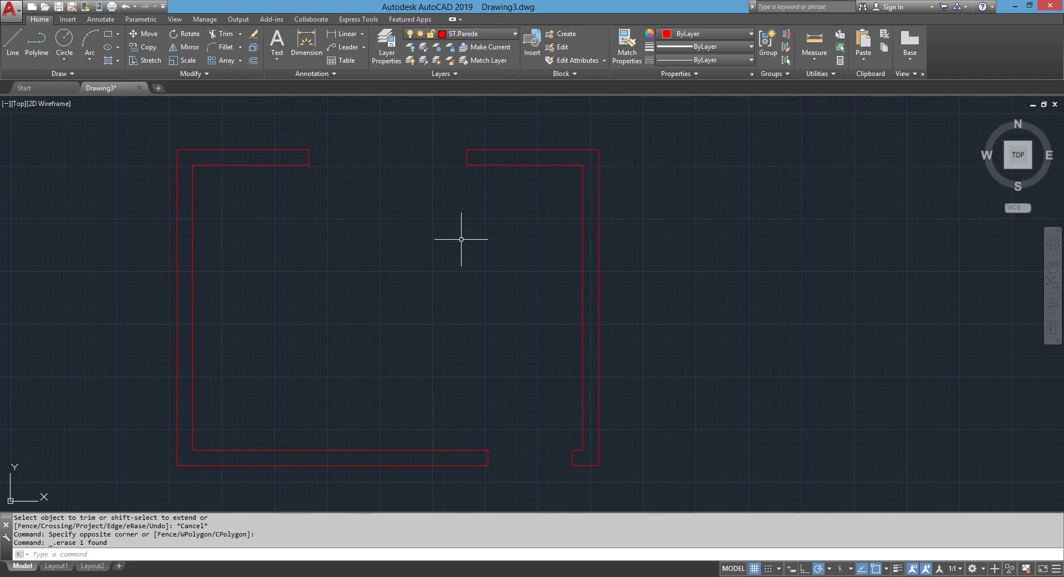
type("rec")
key("Return")
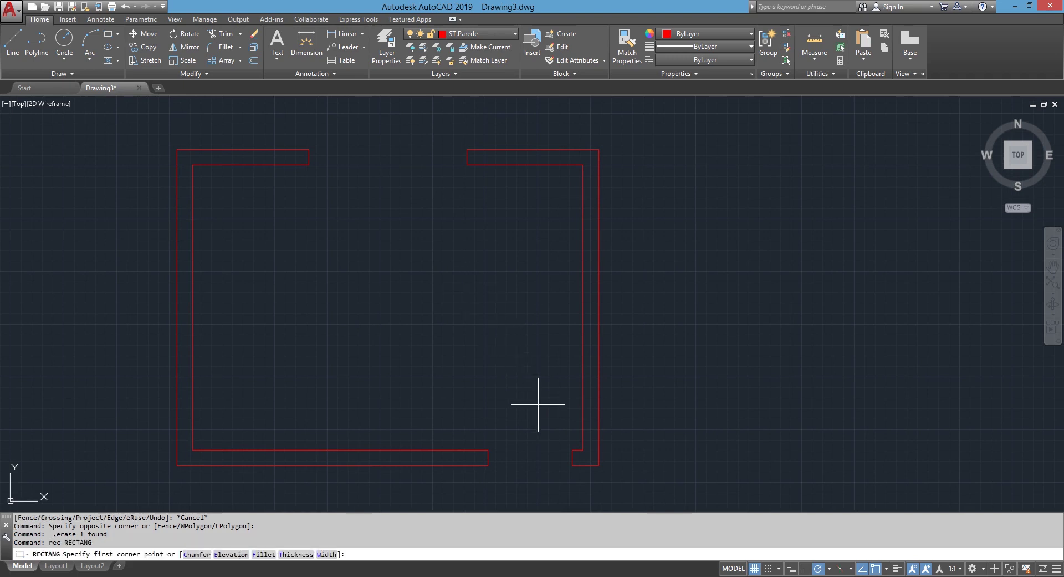
Step: Draw the thin 3 by 80 door leaf rectangle and its three-point swing arc
left_click(571, 449)
type("@-3,80")
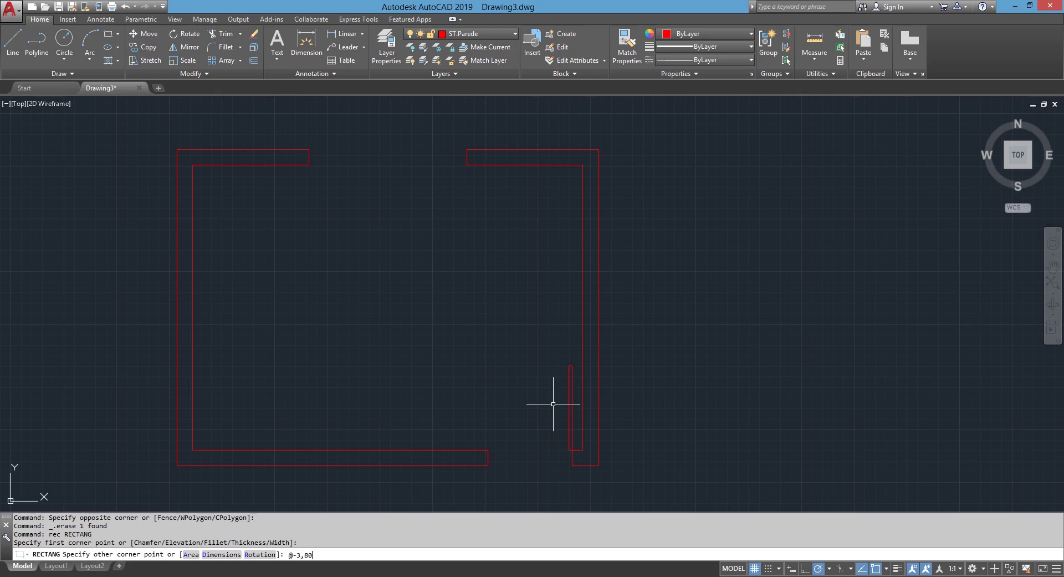
key("Return")
scroll(536, 453, "up", 3)
type("a")
key("Return")
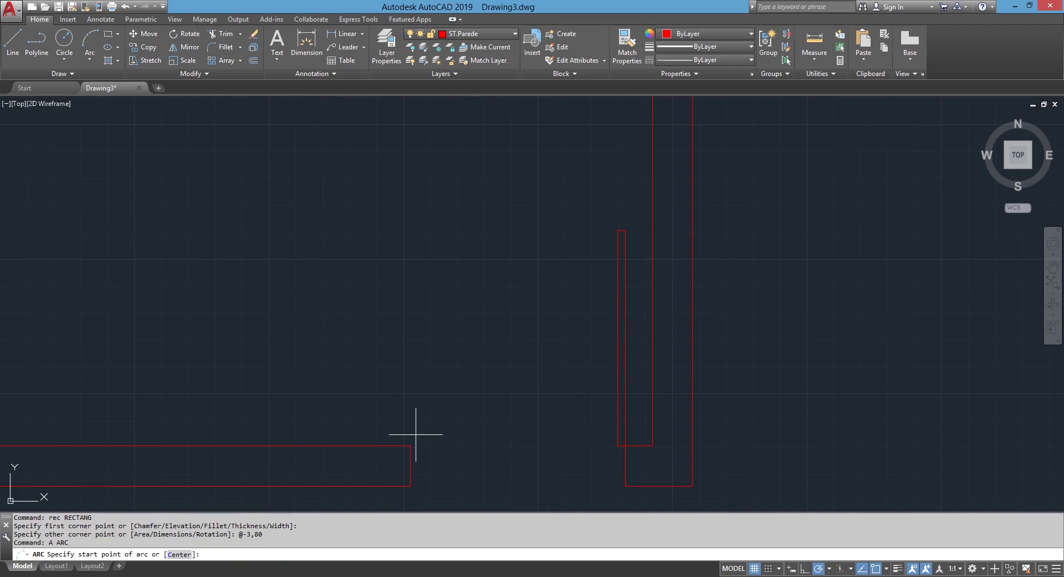
left_click(410, 445)
scroll(605, 167, "up", 3)
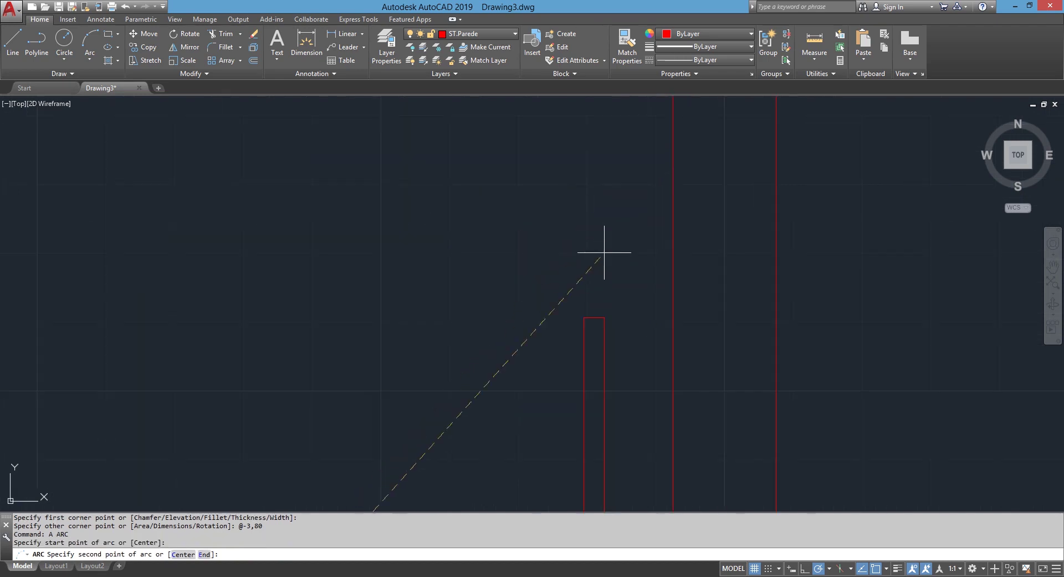
left_click(584, 318)
left_click(604, 318)
Step: Crossing-select the door leaf and arc and move them onto the ST.Porta layer
scroll(587, 285, "down", 6)
scroll(601, 273, "up", 1)
scroll(589, 309, "up", 1)
scroll(589, 308, "up", 2)
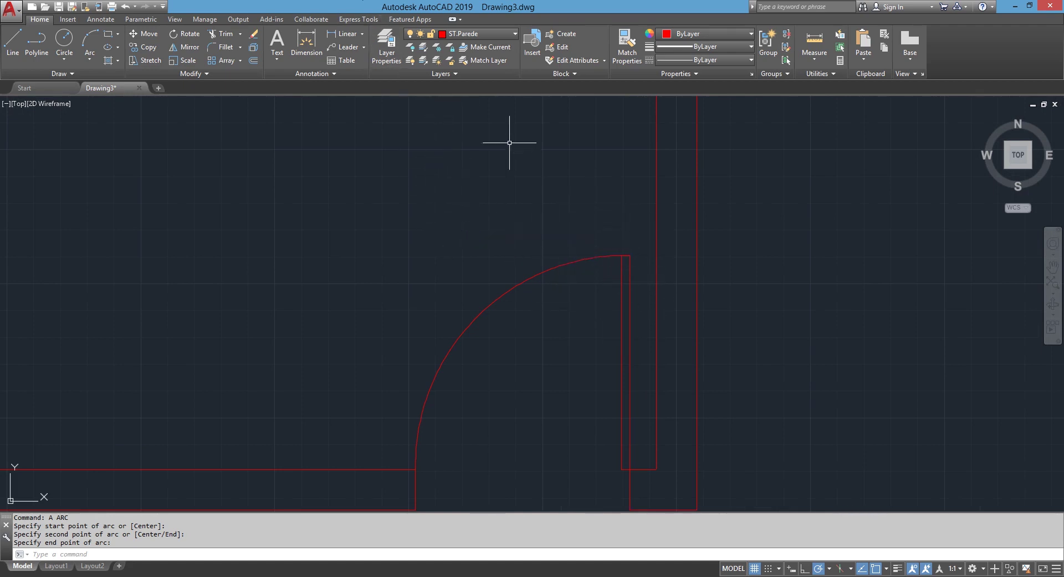
left_click(638, 244)
left_click(565, 297)
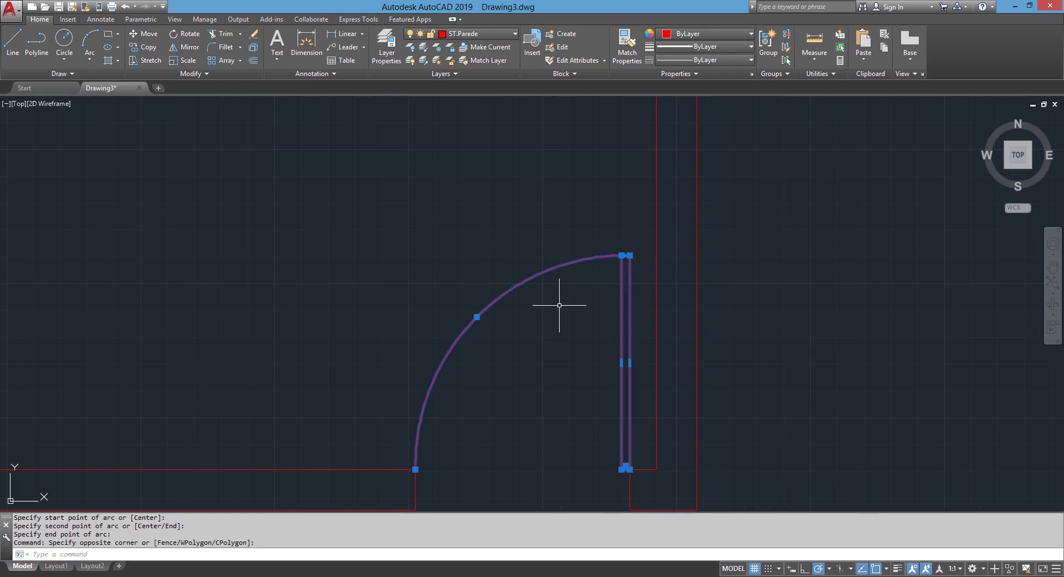
left_click(507, 33)
left_click(477, 87)
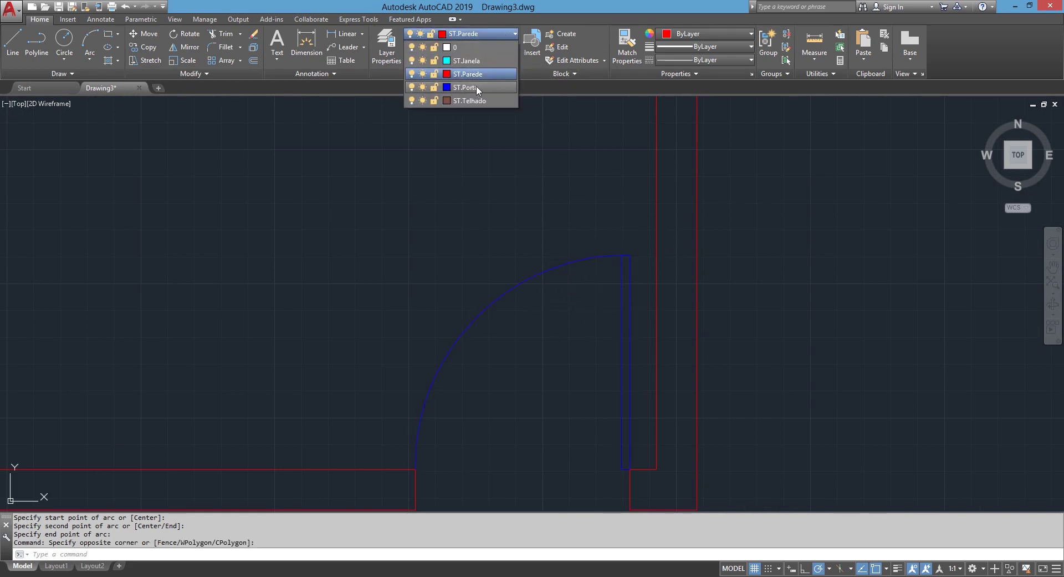
Step: Deselect the blue door, then choose ST.Porta in the Layer list as the current layer
left_click(487, 87)
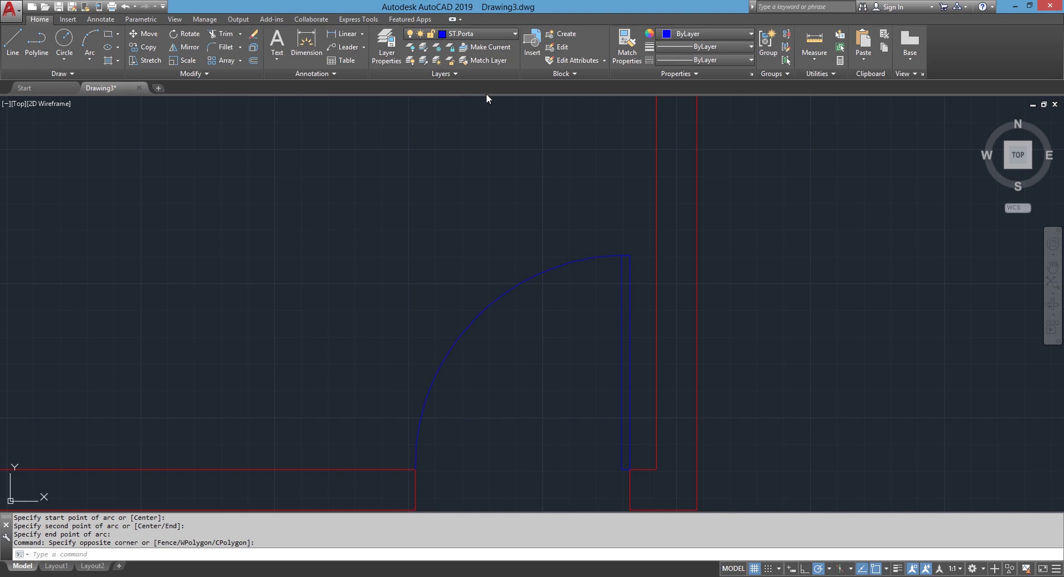
middle_click_drag(517, 180, 554, 247)
middle_click_drag(624, 301, 590, 222)
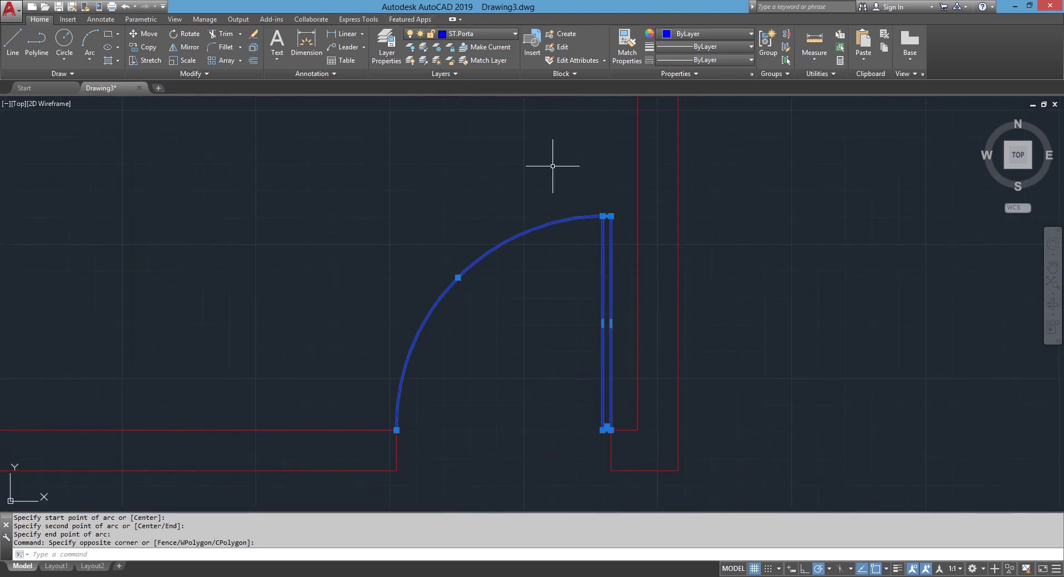
key("Escape")
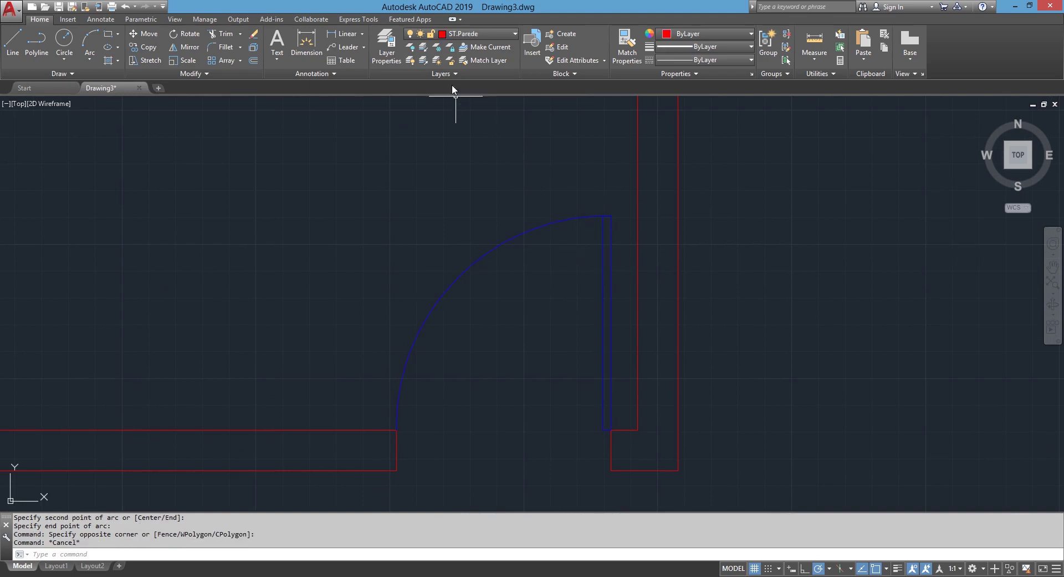
left_click(488, 33)
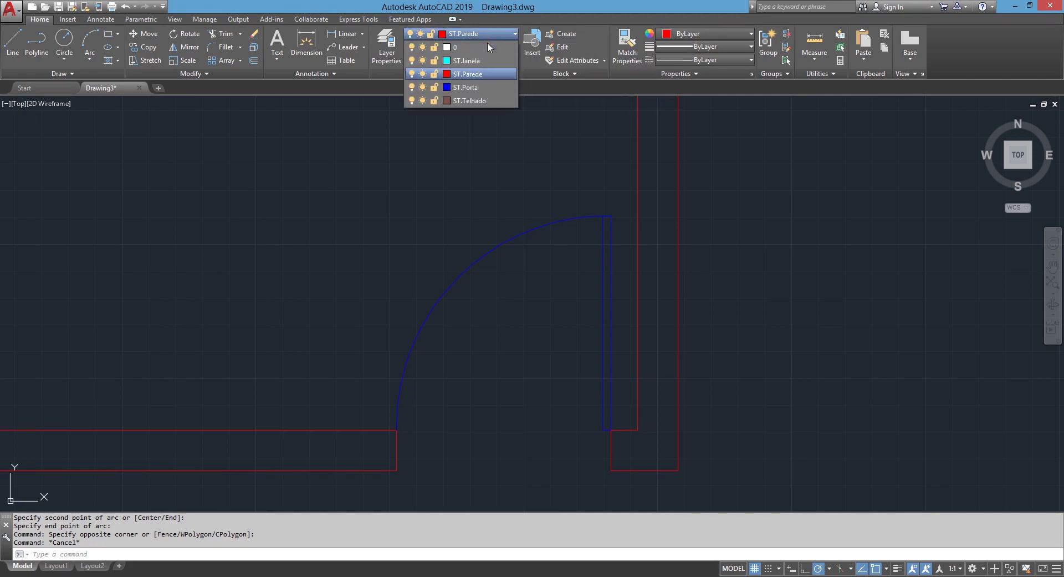
left_click(488, 85)
scroll(677, 316, "down", 1)
scroll(685, 294, "down", 5)
scroll(554, 222, "up", 2)
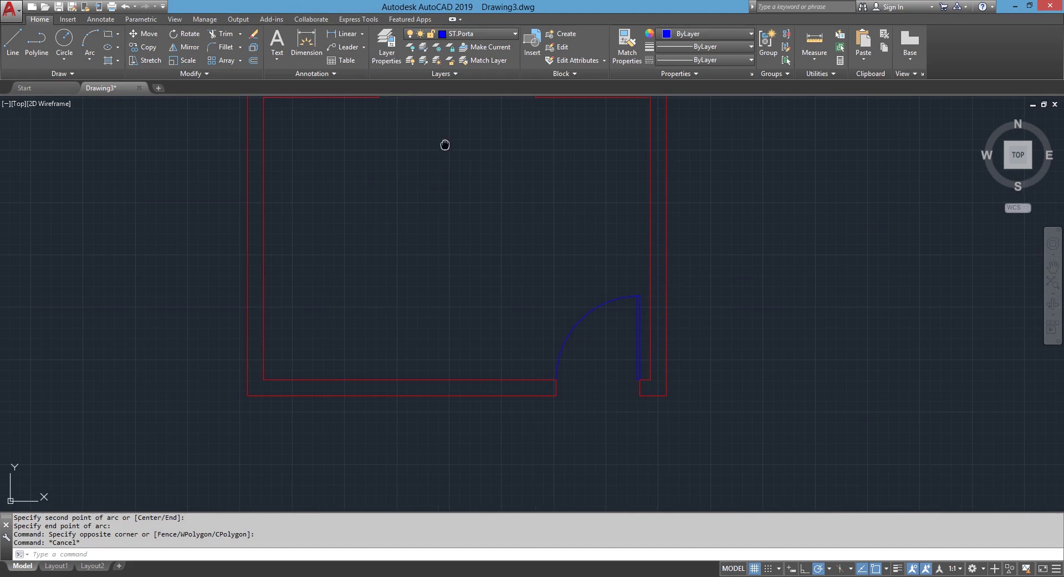
left_click(485, 37)
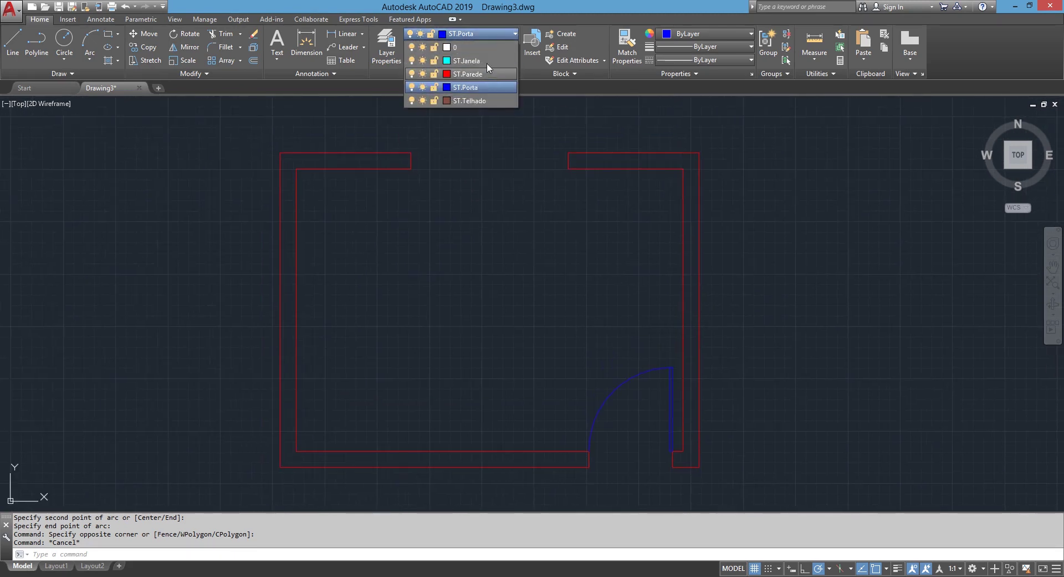
Step: Make ST.Janela current and draw the inner and outer lines across the top wall opening
left_click(487, 61)
scroll(449, 149, "up", 4)
middle_click_drag(470, 153, 404, 218)
type("l")
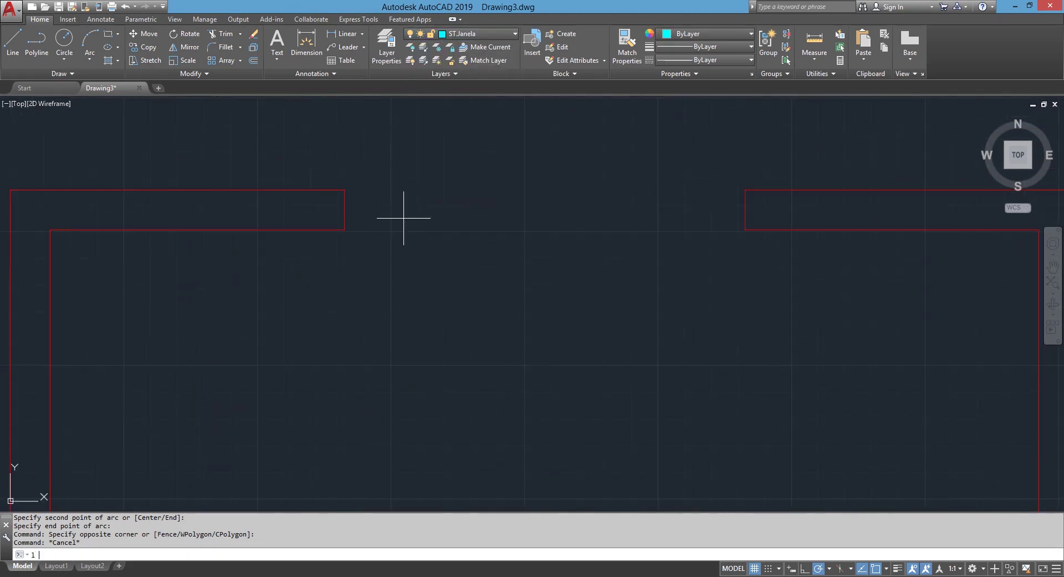
key("Return")
left_click(345, 230)
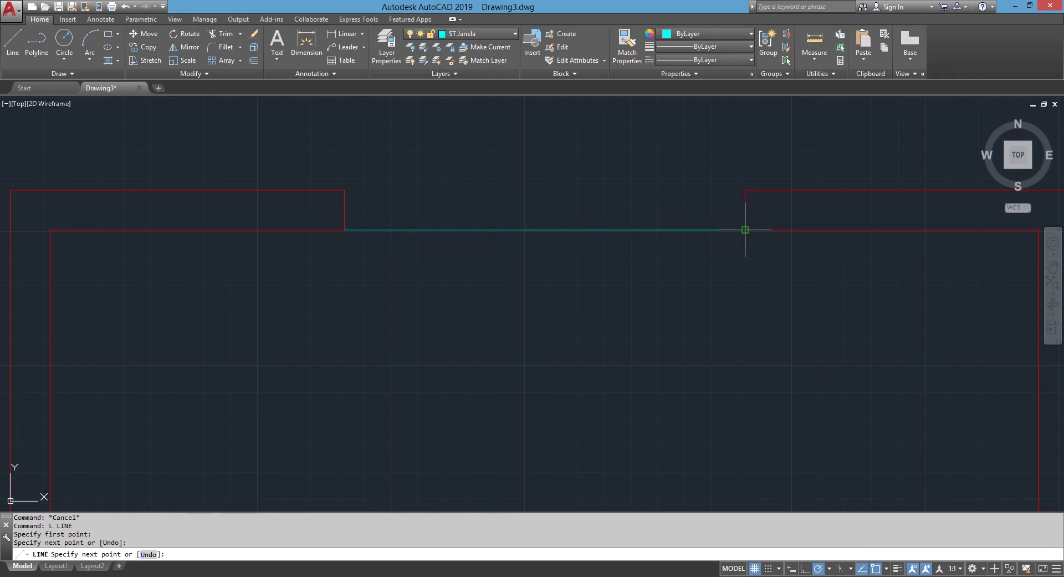
left_click(745, 229)
key("Return")
key("Return")
left_click(344, 189)
left_click(745, 189)
key("Return")
Step: Offset the outer window line by 6 twice to add two inner window lines
type("o")
key("Return")
type("6")
key("Return")
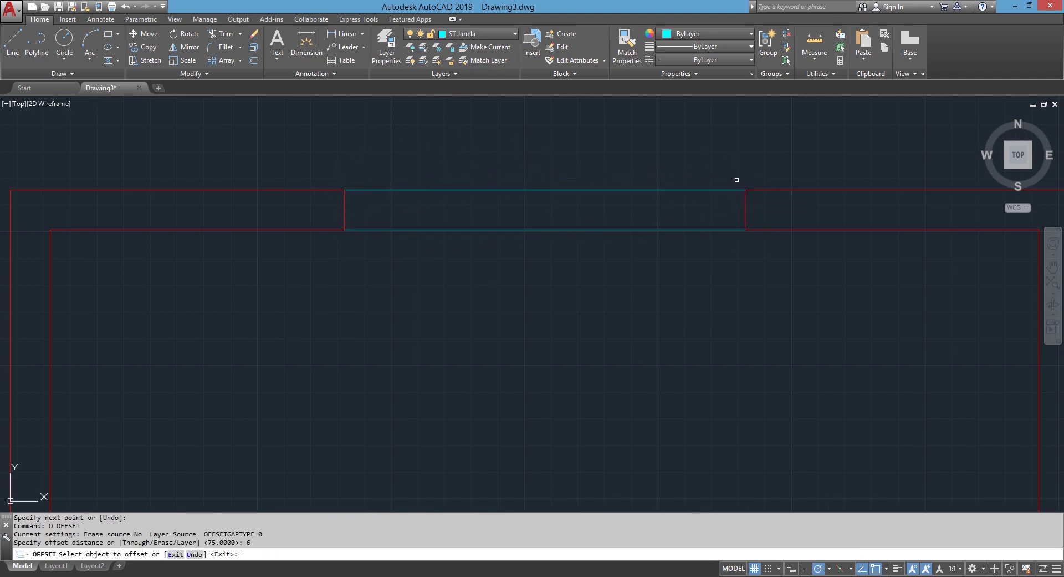
left_click(717, 189)
left_click(710, 220)
left_click(708, 227)
left_click(709, 224)
key("Return")
Step: Bring the whole room into view and select the door's swing arc and leaf
scroll(699, 167, "down", 2)
scroll(695, 233, "down", 4)
scroll(694, 261, "up", 2)
mouse_move(691, 266)
middle_mouse_down()
mouse_move(683, 274)
mouse_move(657, 238)
middle_mouse_up()
middle_click_drag(800, 344, 701, 323)
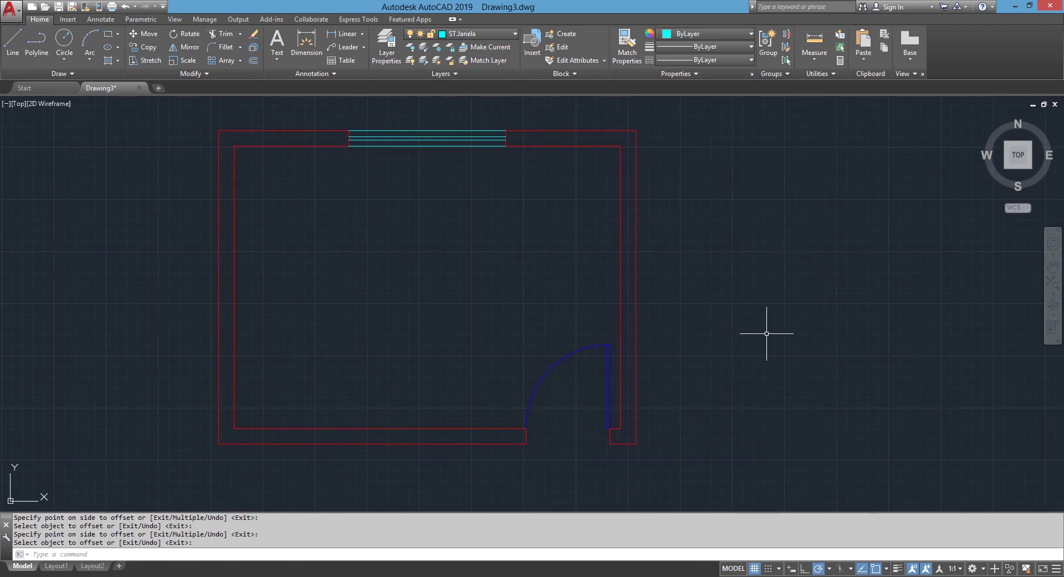
scroll(556, 417, "up", 2)
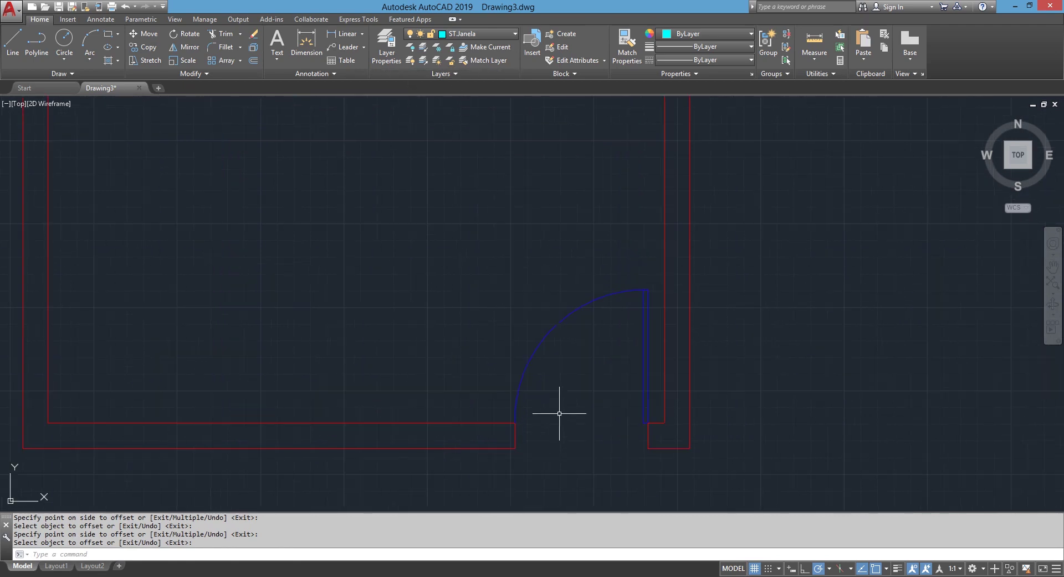
scroll(550, 323, "up", 6)
scroll(601, 326, "down", 6)
scroll(559, 331, "down", 2)
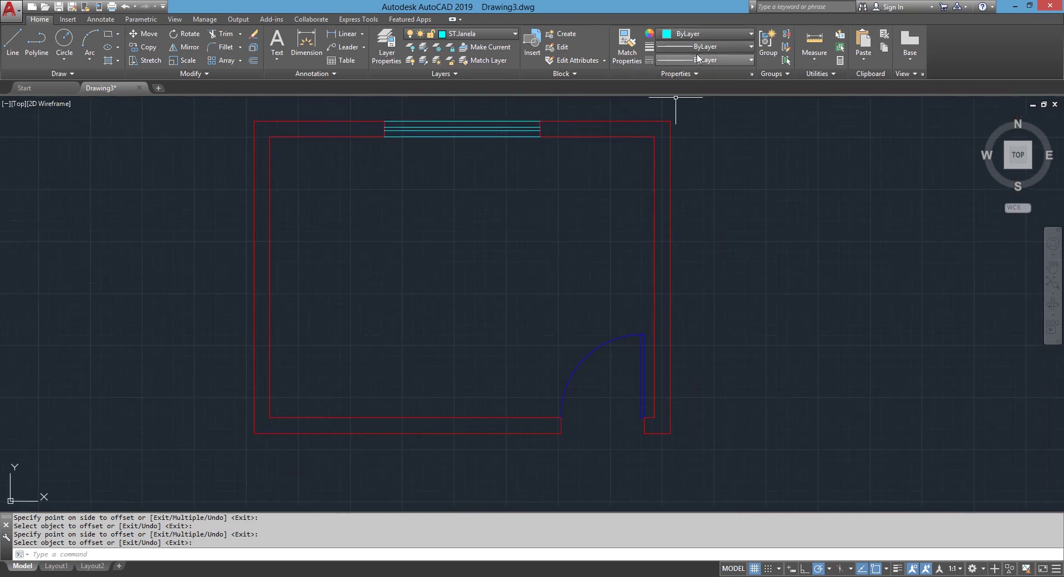
left_click(586, 387)
left_click(546, 296)
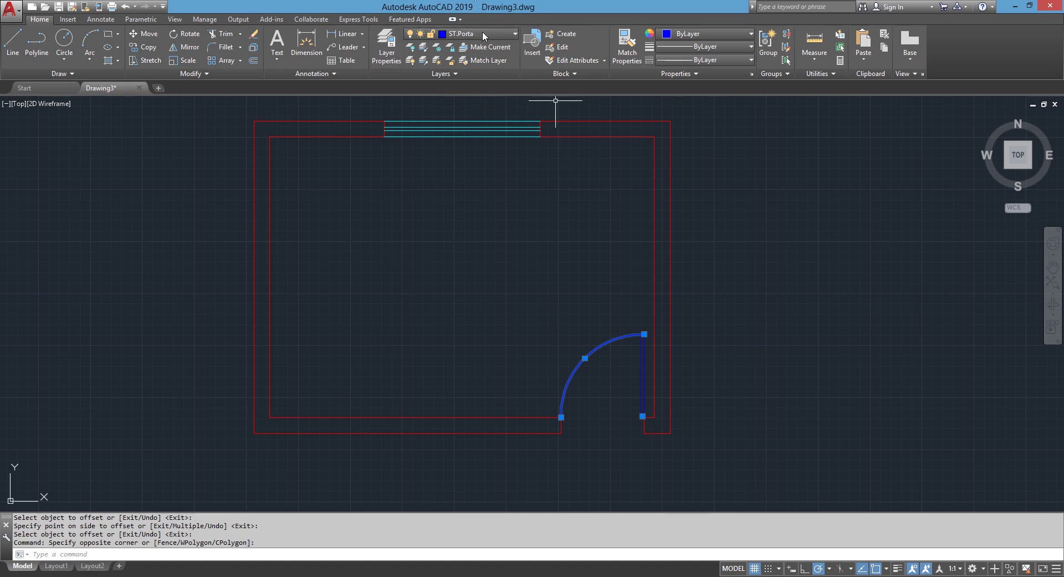
Step: Load the HIDDEN linetype into the drawing through the linetype manager
left_click(687, 59)
left_click(690, 118)
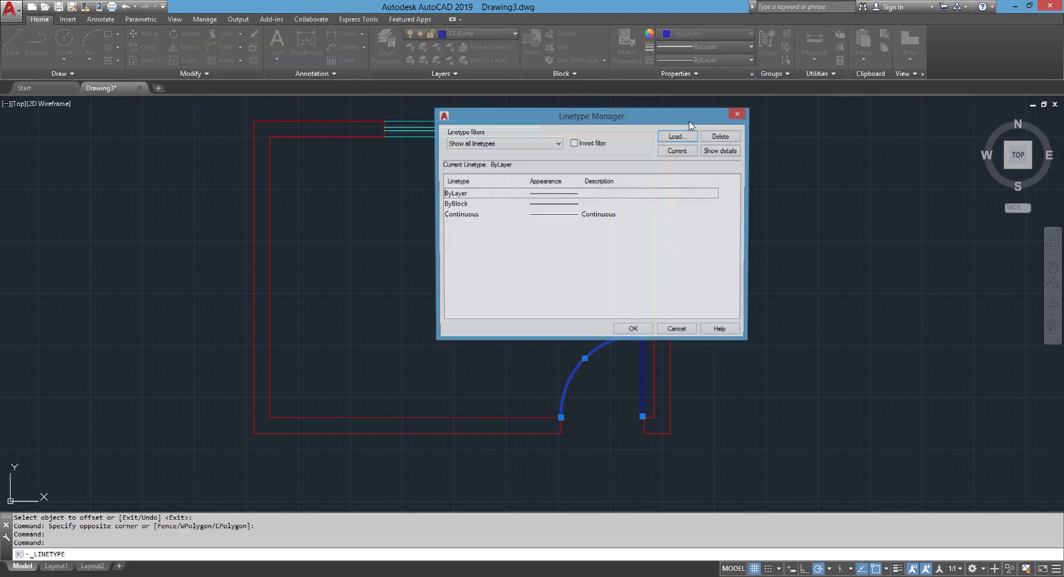
left_click(689, 137)
left_click_drag(665, 160, 671, 201)
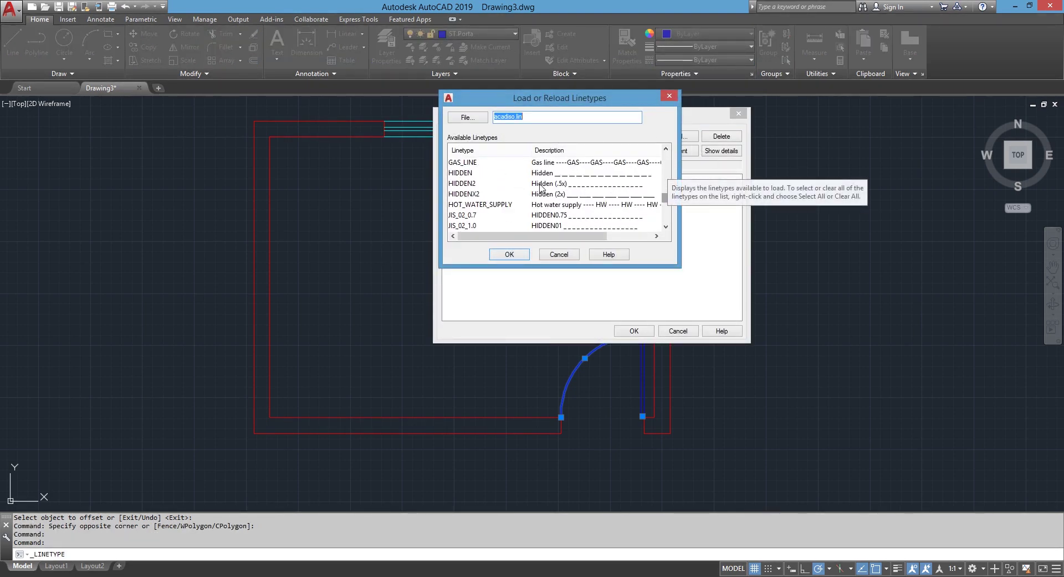
left_click(463, 172)
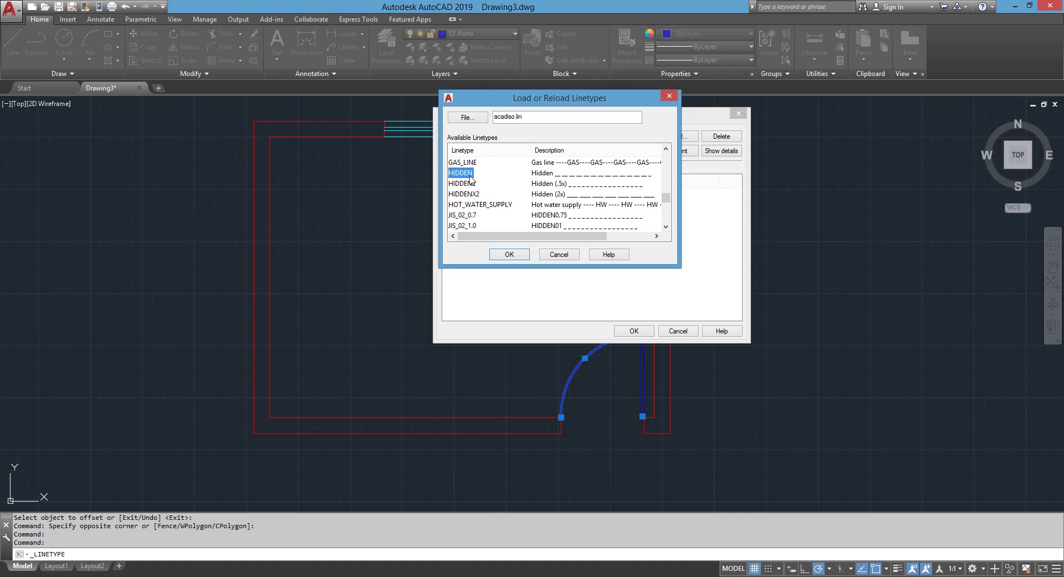
left_click(509, 254)
left_click(634, 331)
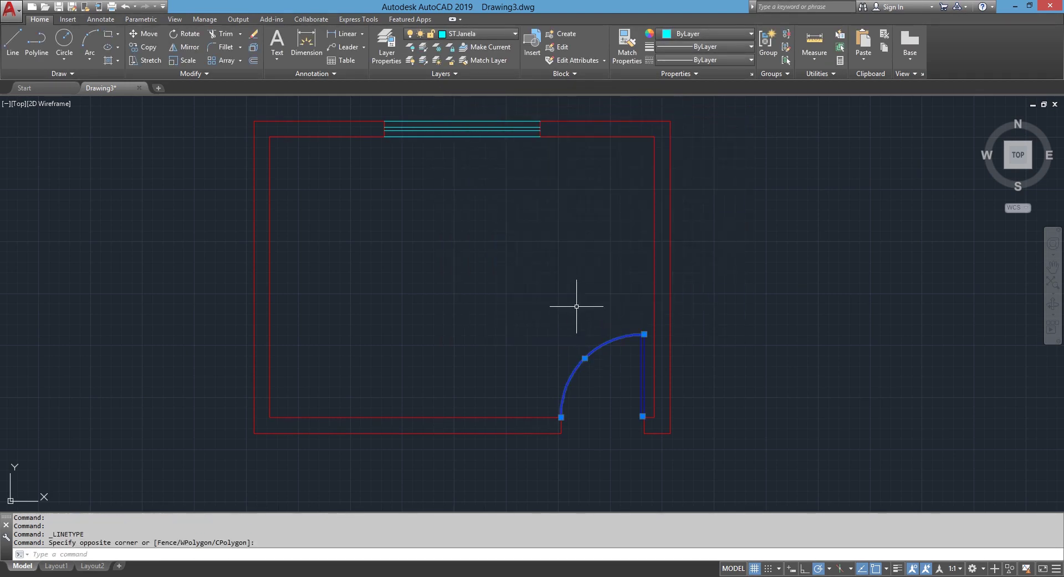
Step: Assign the HIDDEN linetype to the selected door arc and leaf, then deselect them
left_click(714, 56)
left_click(719, 110)
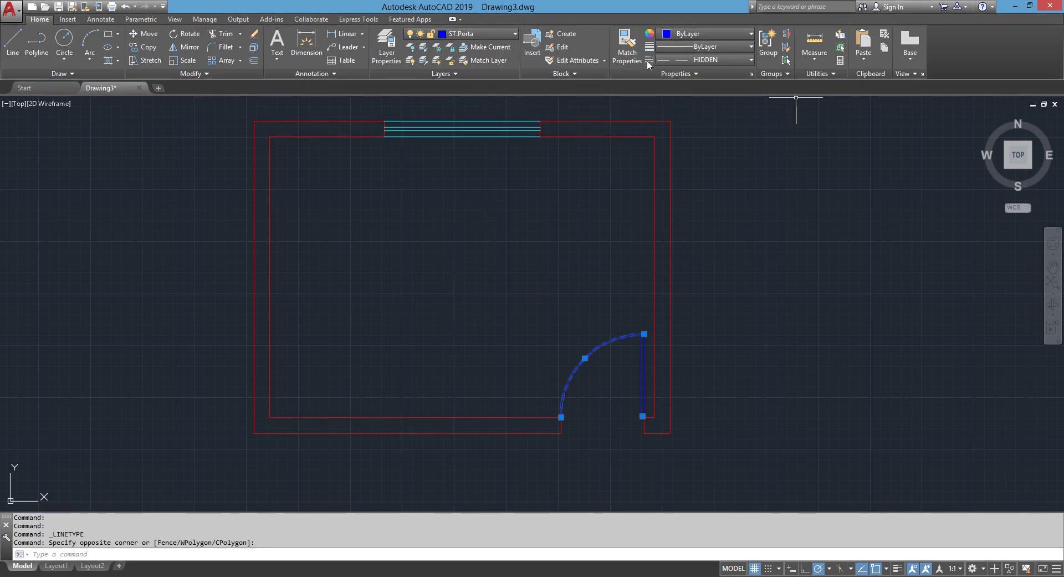
scroll(555, 404, "up", 2)
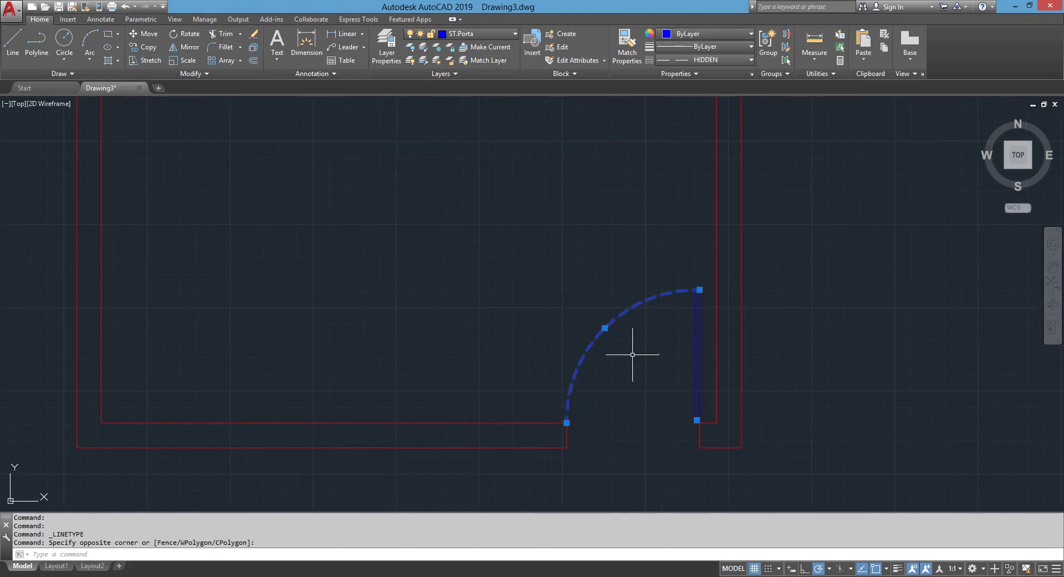
key("Escape")
left_click(698, 58)
key("Escape")
scroll(699, 254, "up", 2)
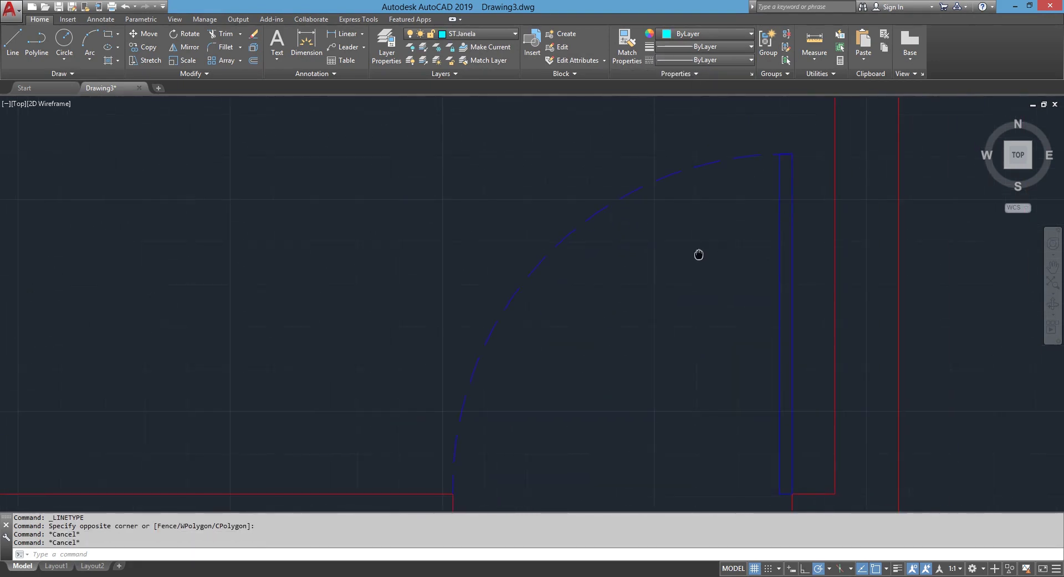
scroll(684, 261, "down", 4)
scroll(684, 262, "down", 2)
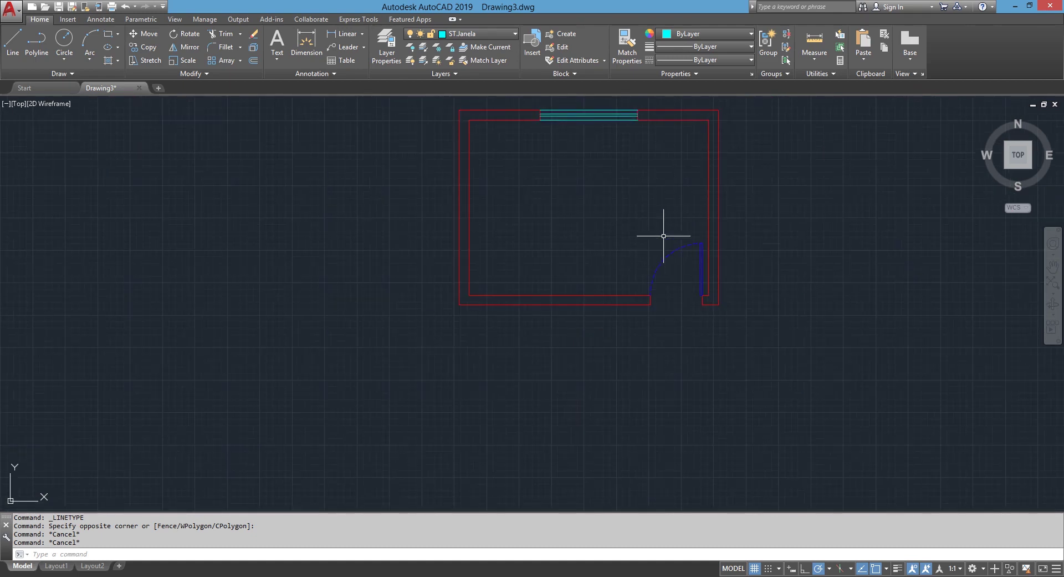
Step: Draw a new 50 by 50 square beside the room plan
scroll(677, 225, "up", 2)
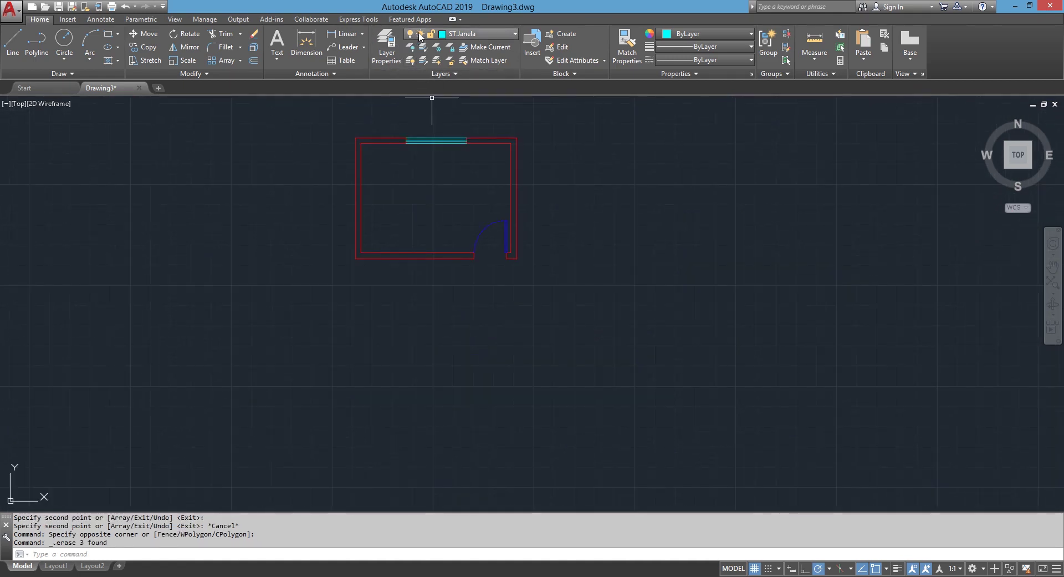
middle_click_drag(668, 236, 571, 270)
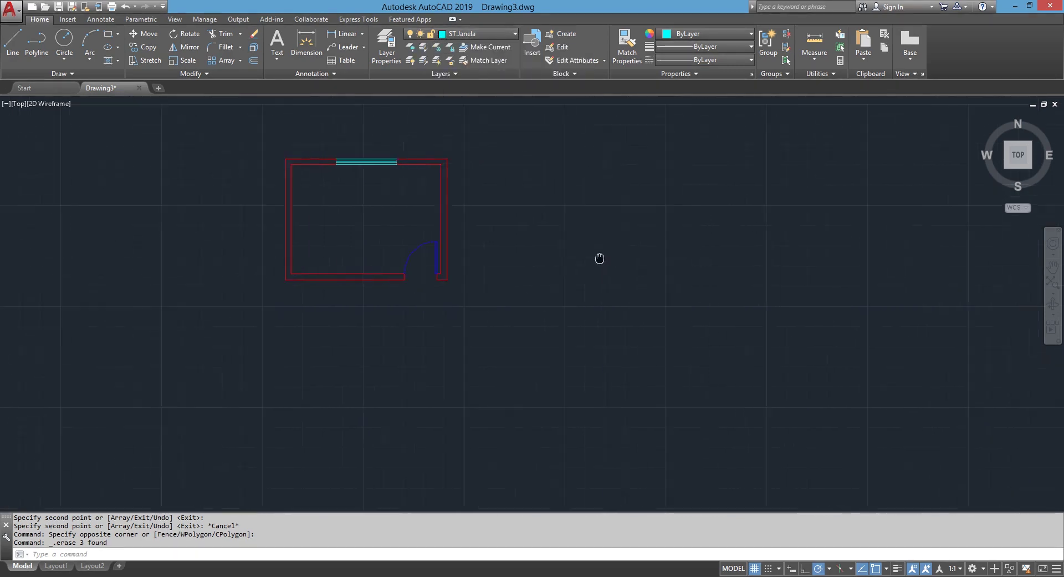
type("rec")
key("Return")
left_click(624, 278)
type("@50,50")
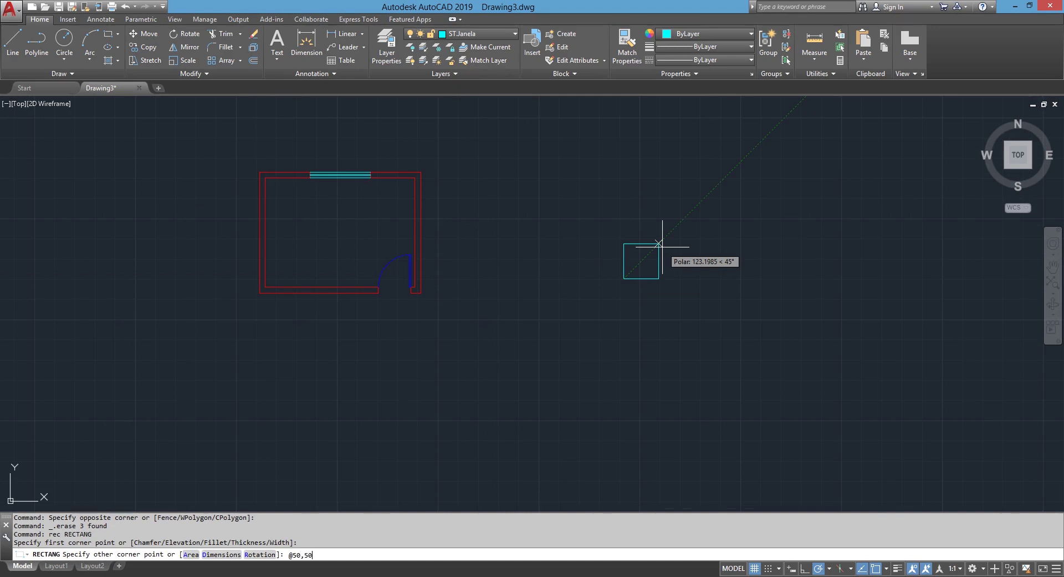
key("Return")
Step: Copy the square twice to the right, making a row of three squares
scroll(492, 325, "up", 2)
scroll(563, 288, "up", 2)
mouse_move(563, 288)
middle_mouse_down()
mouse_move(496, 184)
mouse_move(356, 328)
middle_mouse_up()
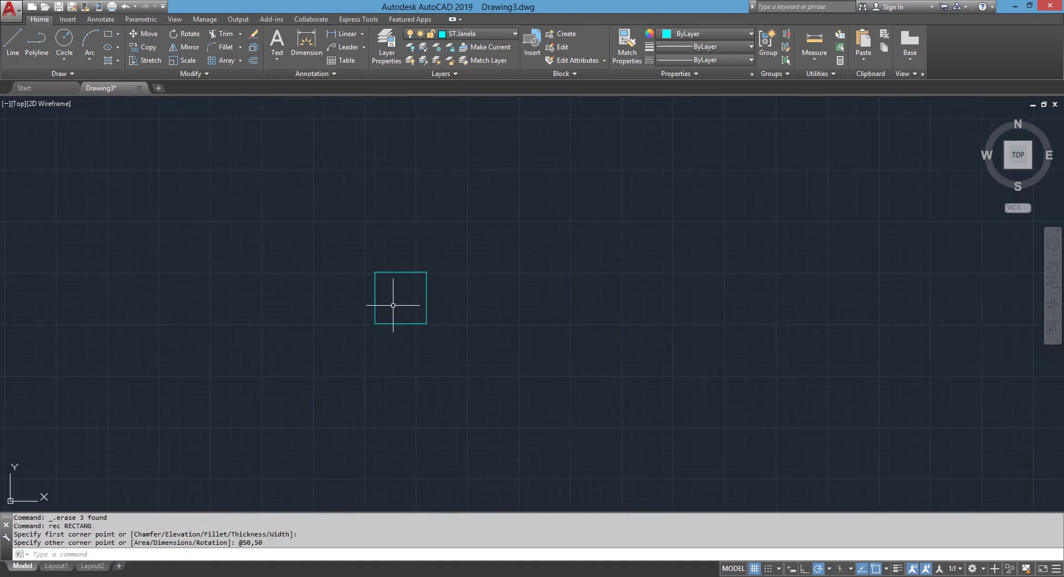
type("co")
key("Return")
left_click(430, 267)
left_click(352, 316)
key("Return")
left_click(427, 298)
left_click(504, 298)
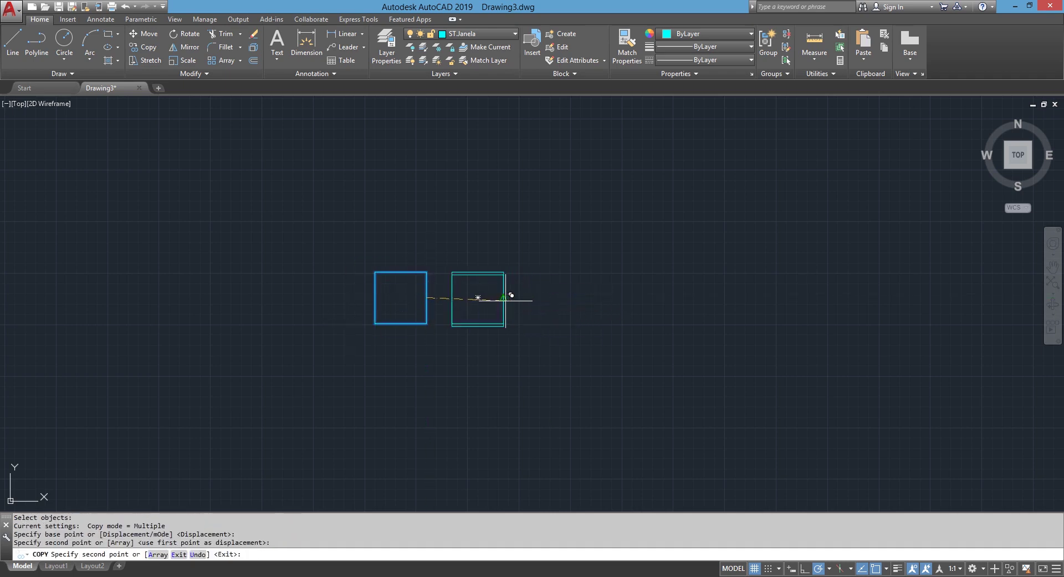
left_click(575, 297)
key("Escape")
Step: Move the middle square onto the red layer
scroll(309, 297, "up", 2)
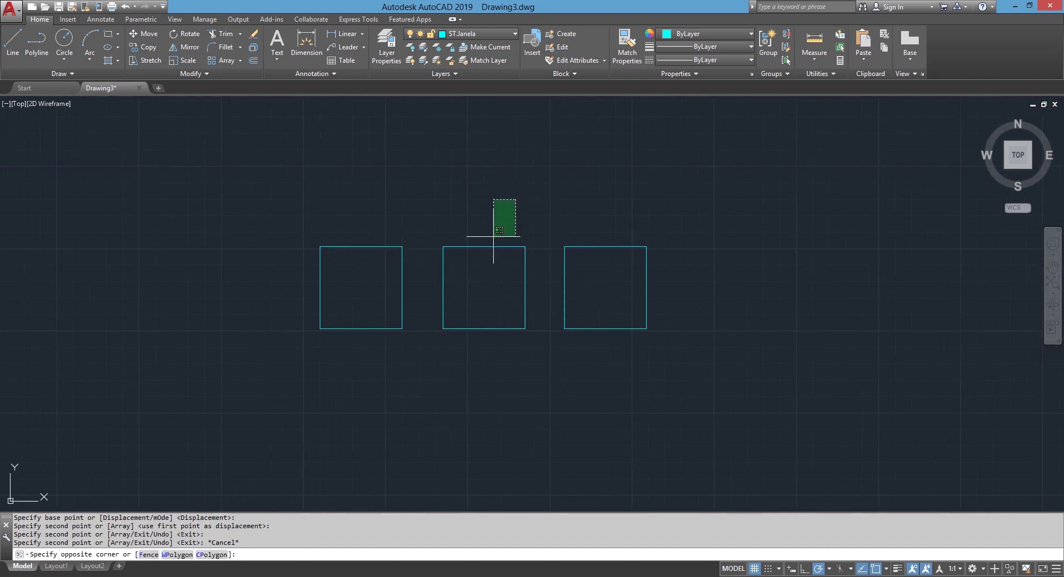
left_click_drag(501, 209, 471, 280)
left_click(491, 32)
left_click(487, 77)
key("Escape")
Step: Put the right square on the blue ST.Porta layer, replacing a brief ST.Telhado assignment
left_click_drag(658, 240, 613, 261)
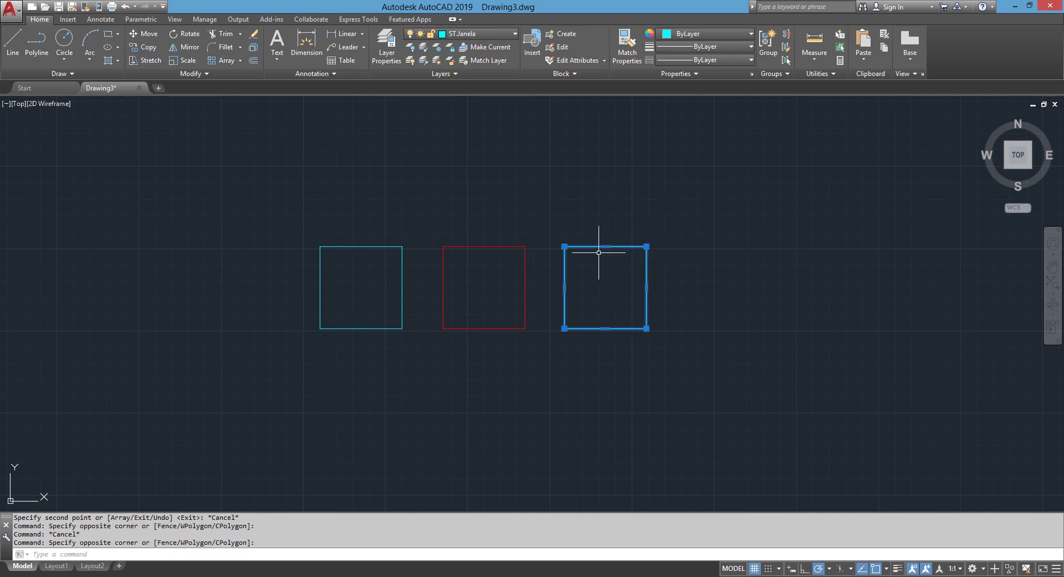
left_click(485, 32)
left_click(487, 100)
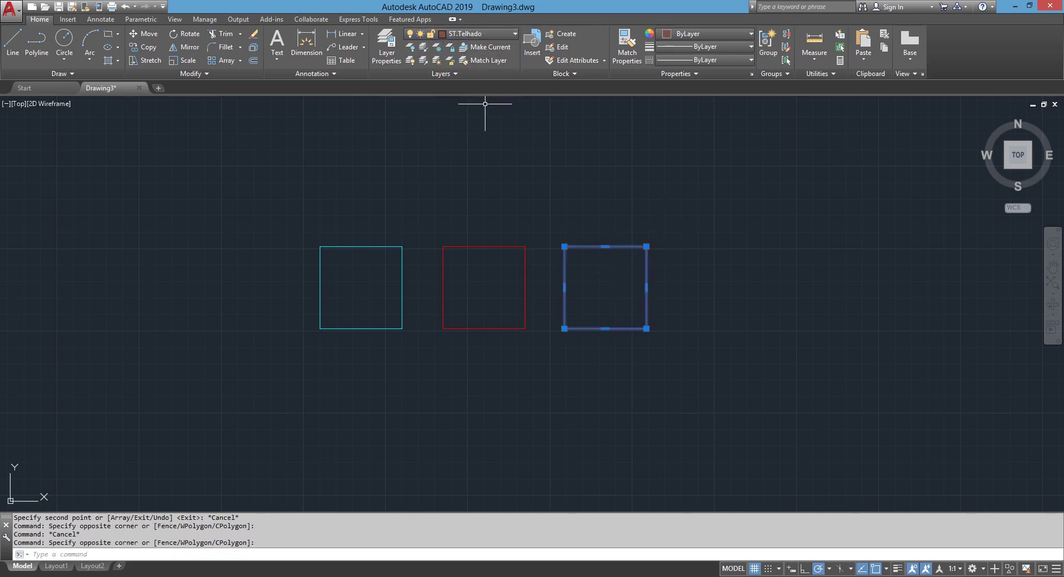
key("Escape")
left_click_drag(657, 236, 570, 309)
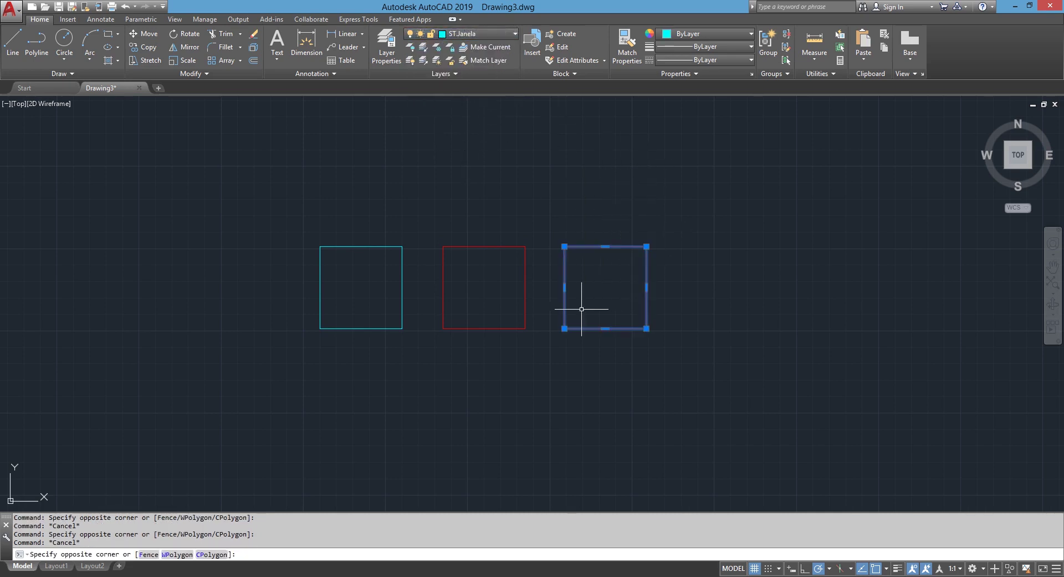
left_click(484, 33)
left_click(494, 88)
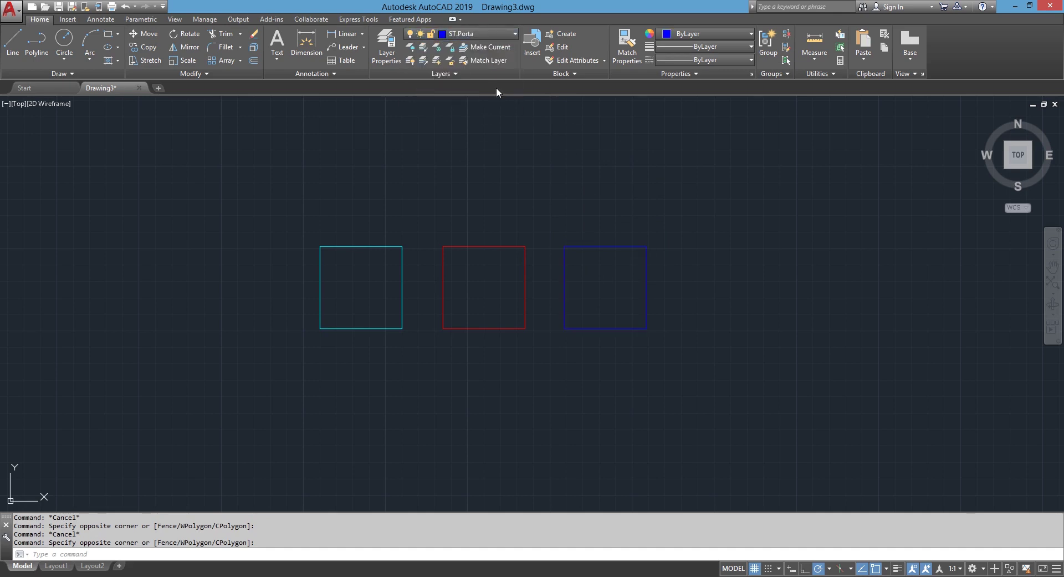
scroll(583, 224, "up", 2)
key("Escape")
Step: Crossing-select the old room plan, delete it, and recentre on the three squares
scroll(428, 185, "down", 3)
scroll(309, 171, "down", 3)
middle_click_drag(310, 172, 444, 277)
left_click_drag(370, 360, 89, 183)
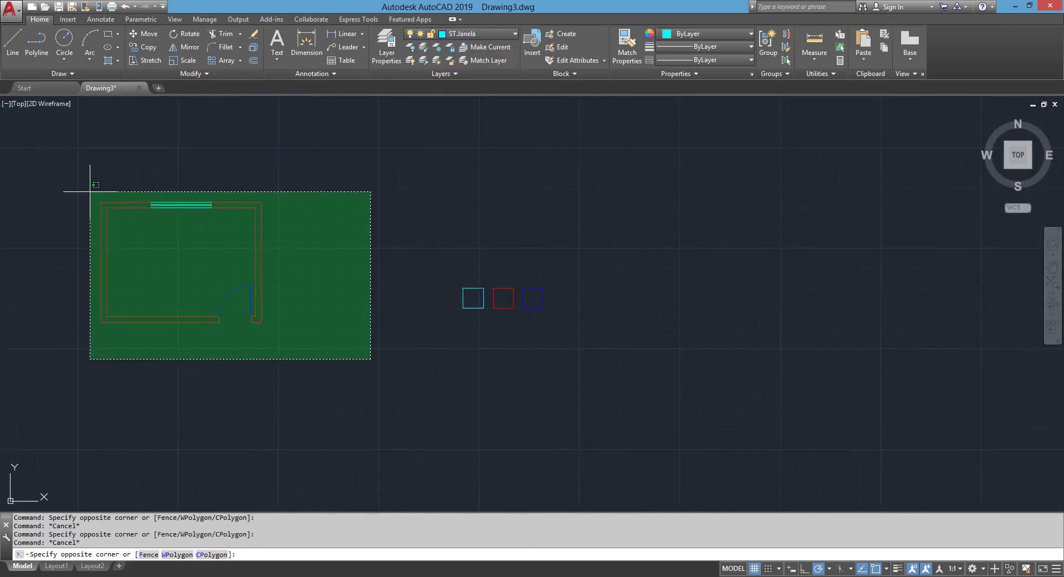
key("Delete")
scroll(453, 256, "up", 4)
scroll(427, 217, "up", 4)
middle_click_drag(404, 173, 449, 172)
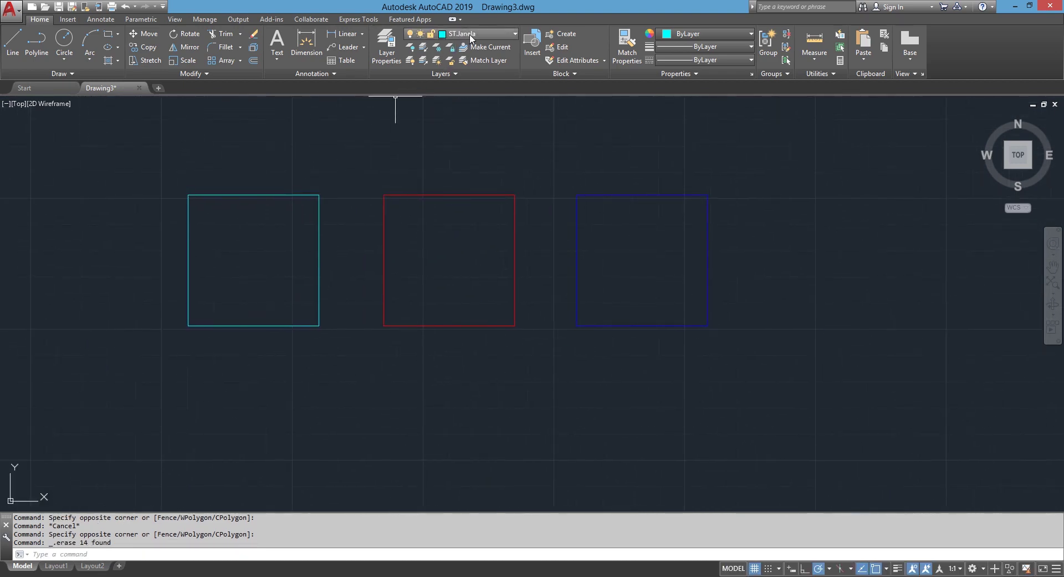
Step: Turn off the current ST.Janela layer, confirming the warning
left_click(491, 31)
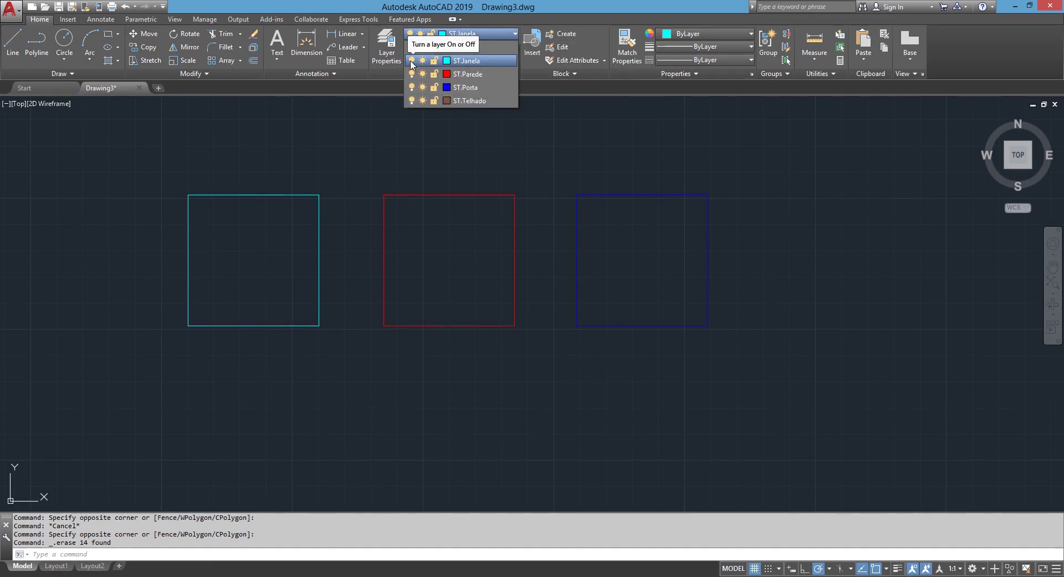
left_click(412, 61)
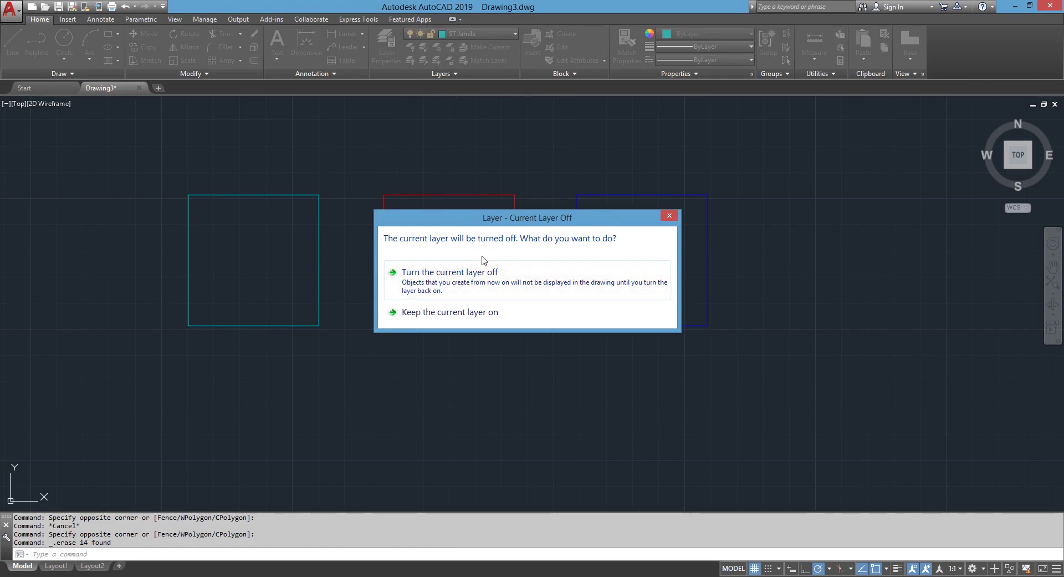
left_click(438, 291)
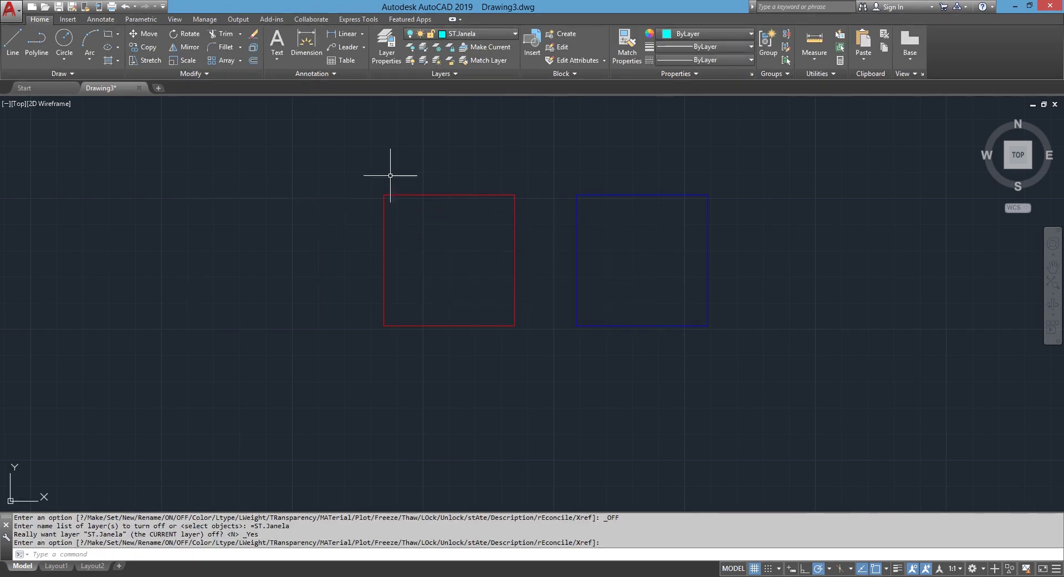
Step: Turn off ST.Parede, toggle ST.Porta off and on, and turn ST.Janela back on
left_click(490, 34)
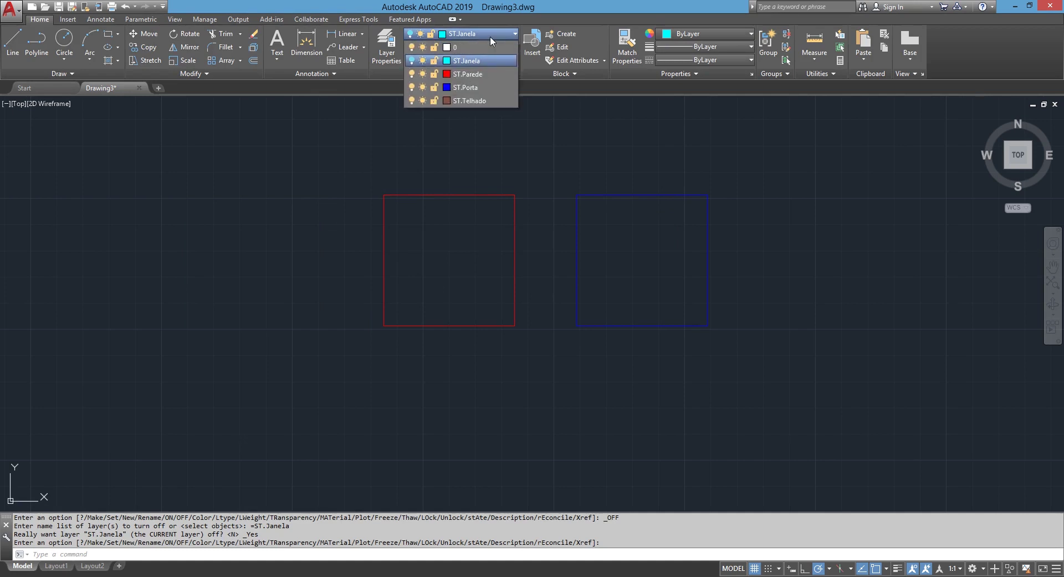
left_click(411, 73)
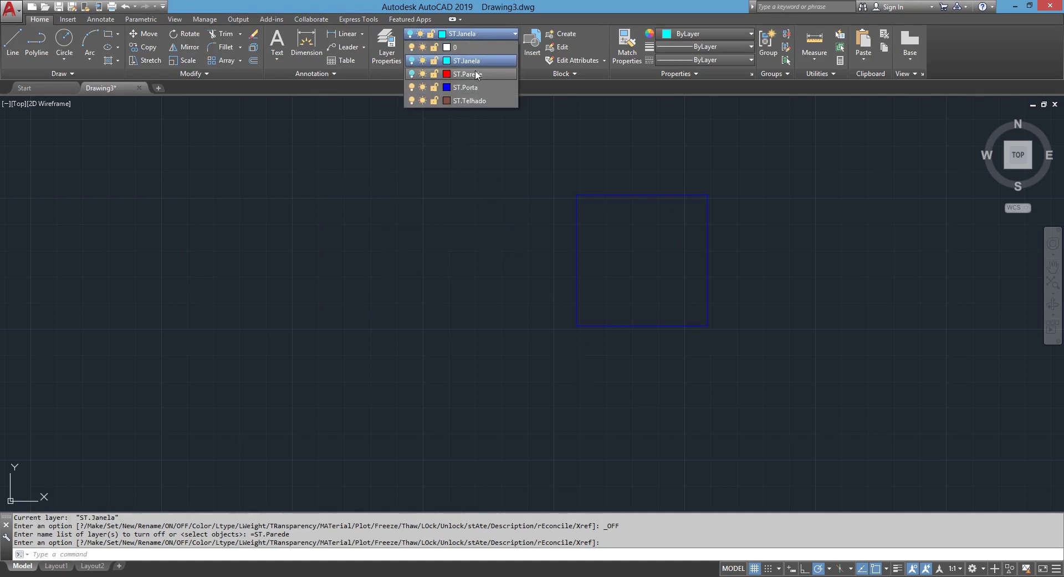
left_click(411, 87)
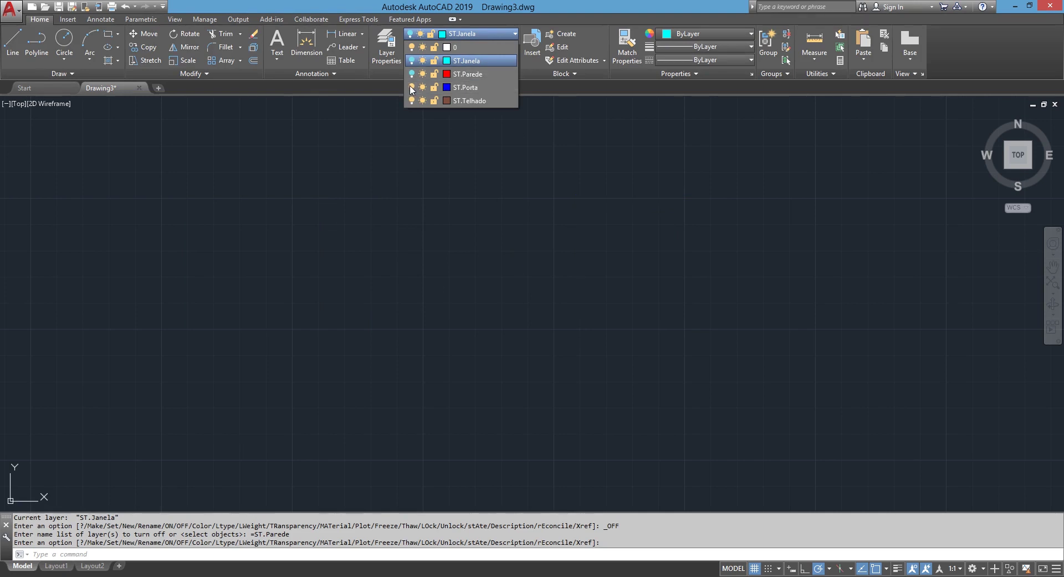
left_click(412, 87)
left_click(411, 60)
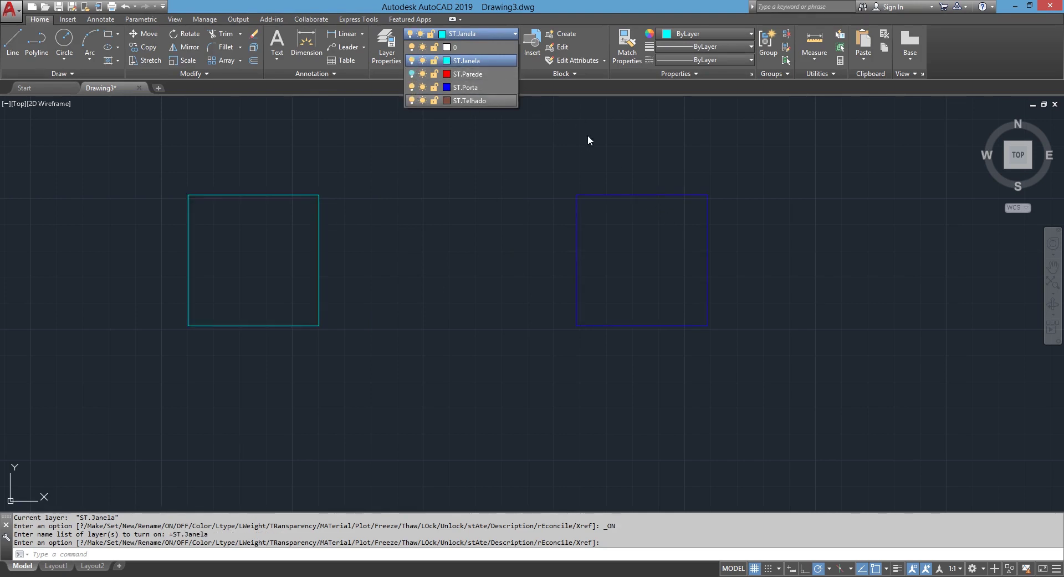
middle_click_drag(344, 169, 355, 178)
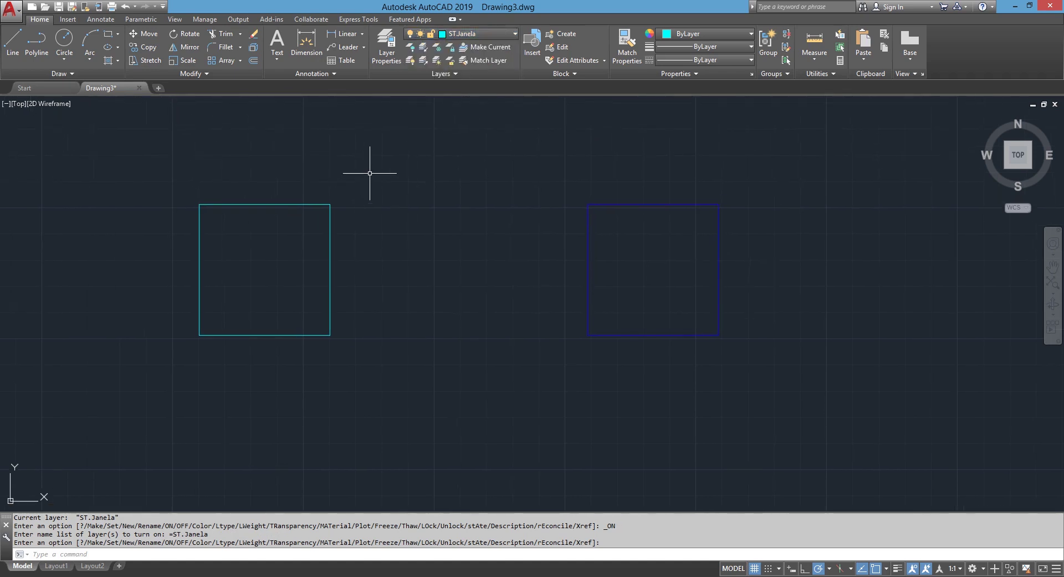
left_click(497, 33)
Step: Turn ST.Parede on, freeze and thaw ST.Porta, switch ST.Porta off, and zoom to extents
left_click(412, 73)
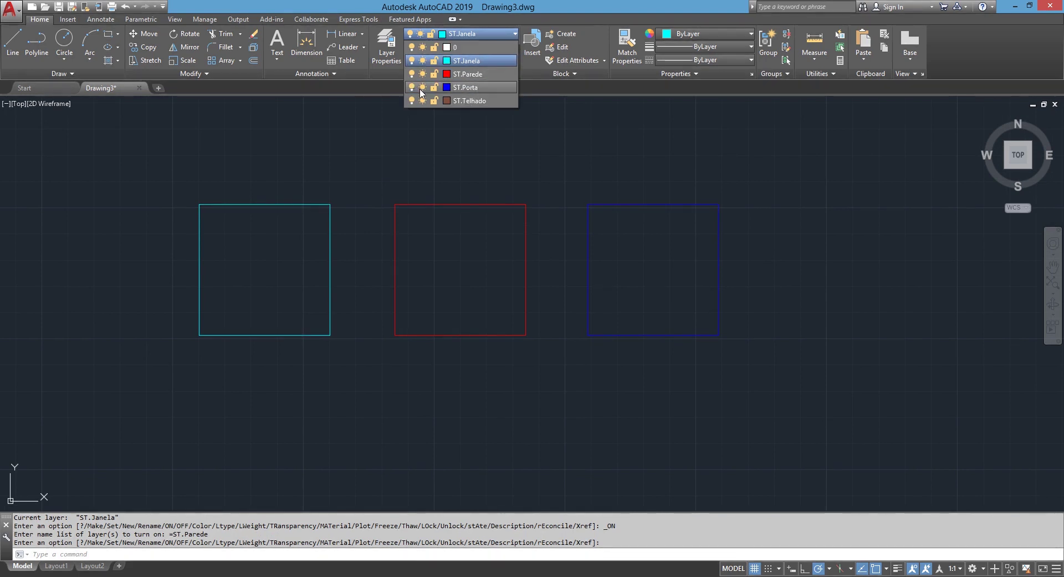
left_click(422, 88)
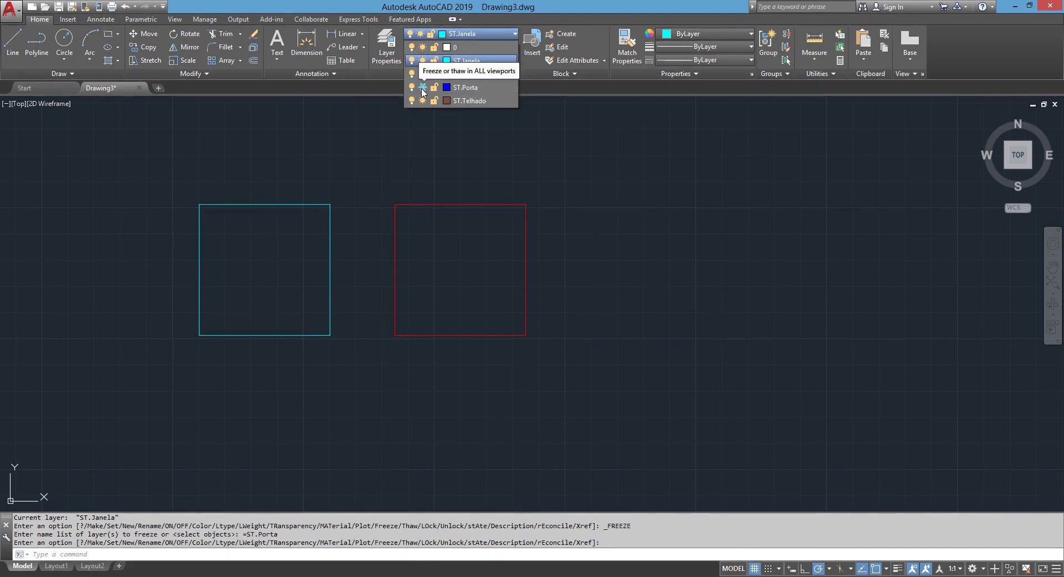
left_click(422, 87)
left_click(411, 87)
left_click(412, 87)
left_click(423, 87)
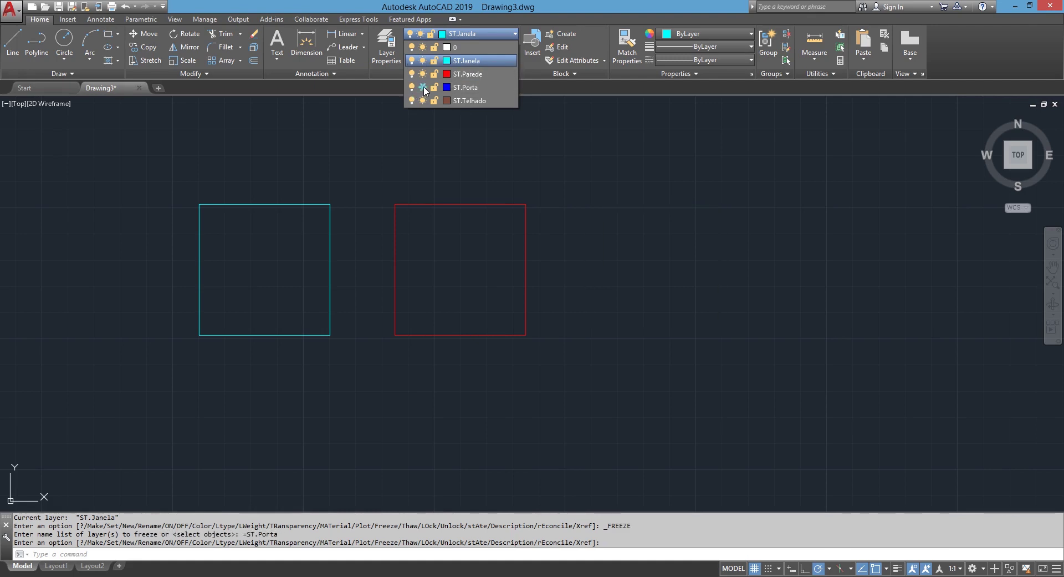
left_click(423, 87)
left_click(423, 88)
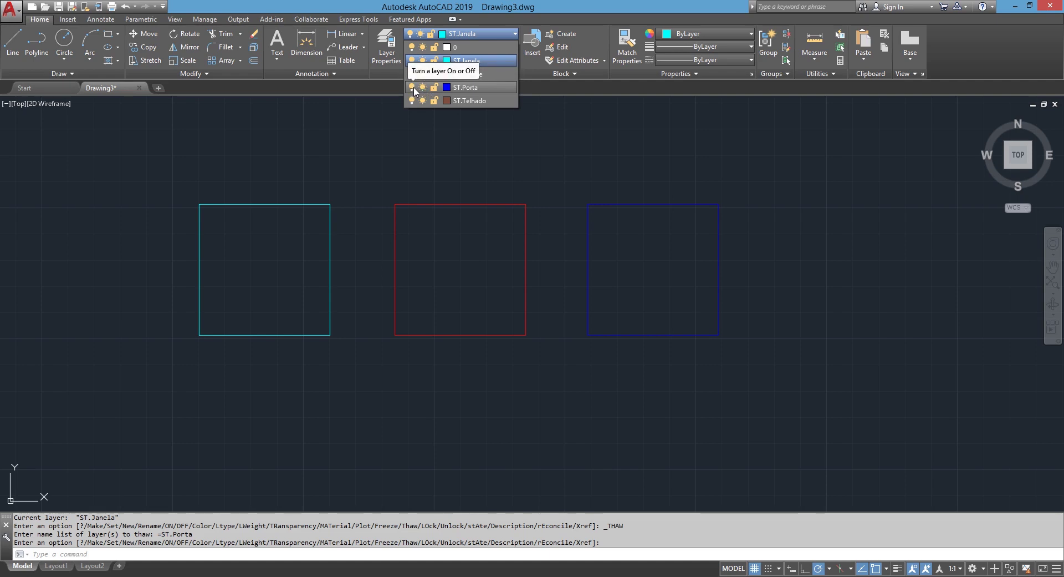
left_click(412, 87)
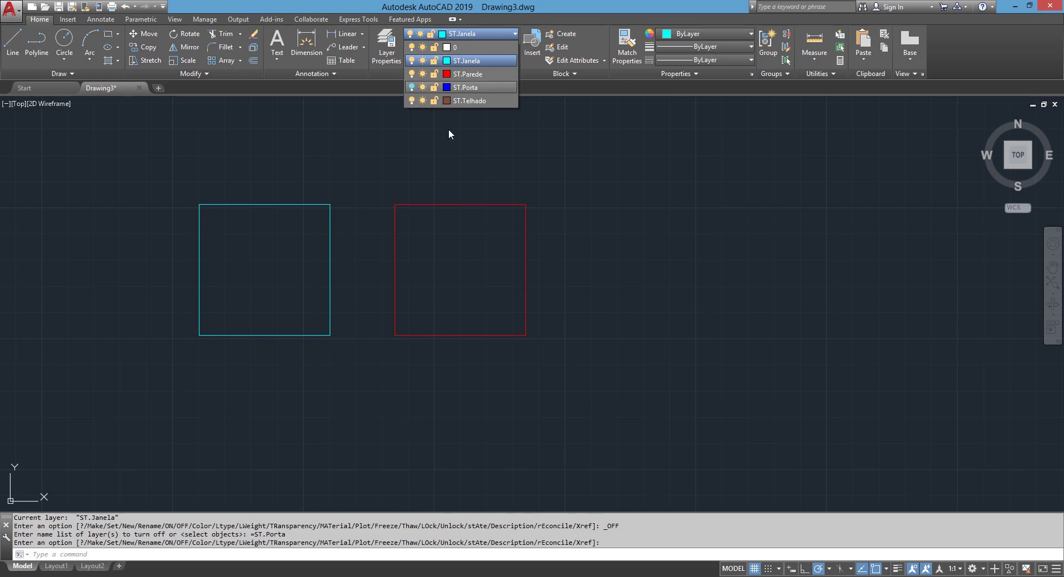
middle_click(480, 148)
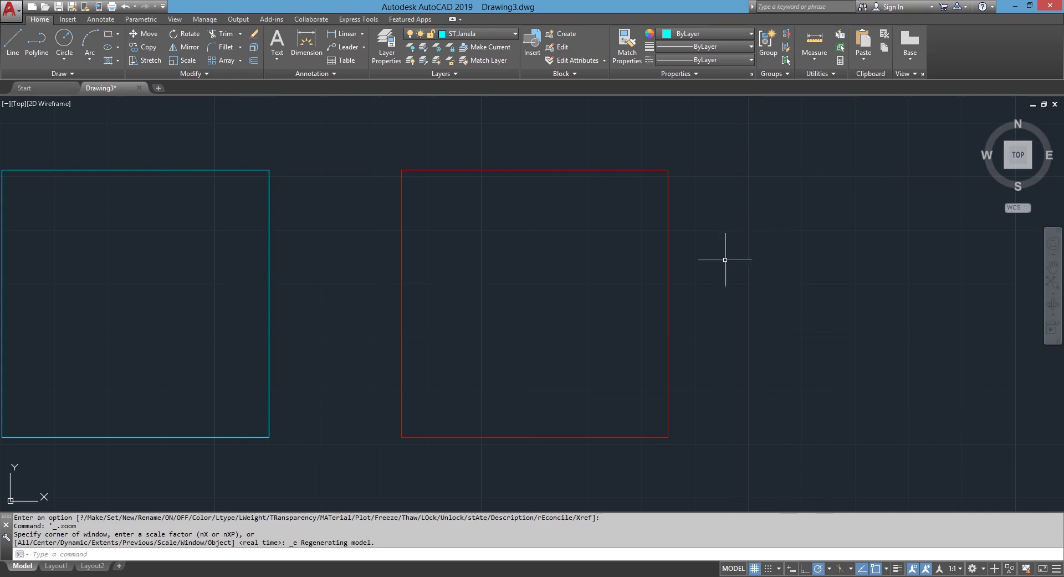
Step: Turn the ST.Porta layer back on, then freeze it from the Layer dropdown
scroll(596, 185, "down", 2)
scroll(551, 214, "down", 2)
left_click(495, 35)
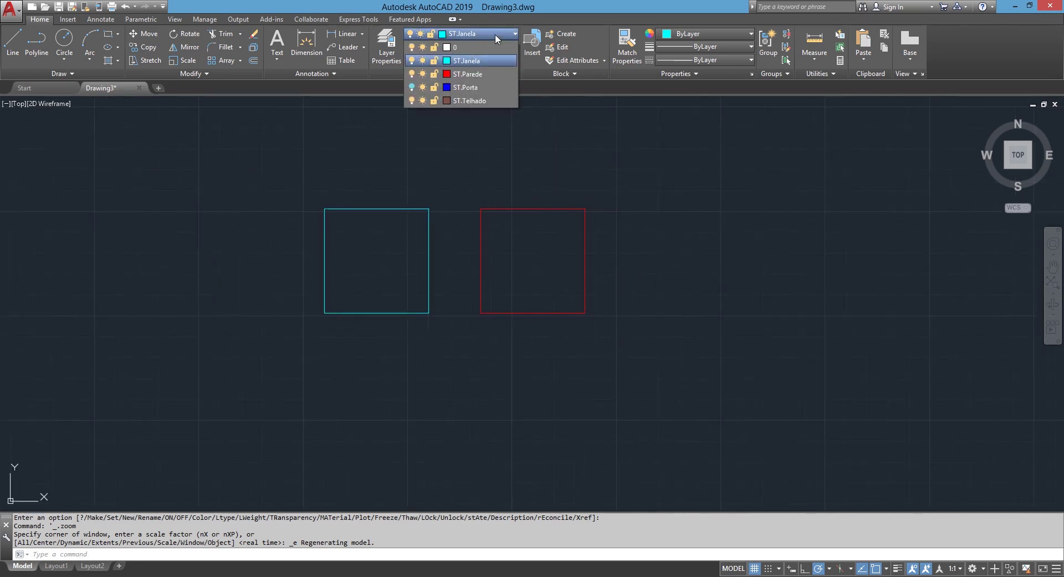
left_click(412, 88)
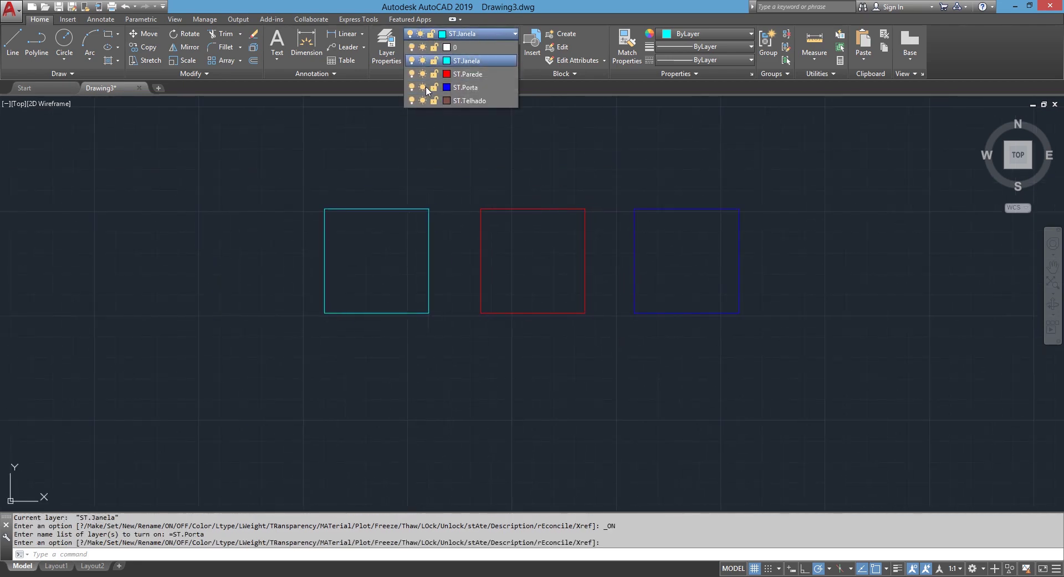
left_click(424, 88)
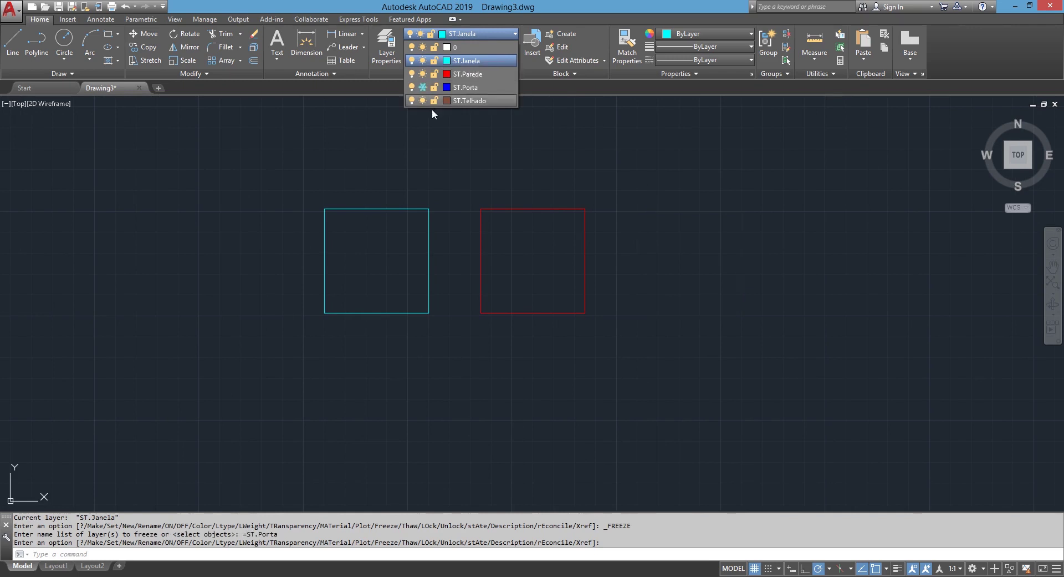
Step: Recentre the squares, thaw ST.Porta so the blue square returns, and lock ST.Parede
middle_click(467, 182)
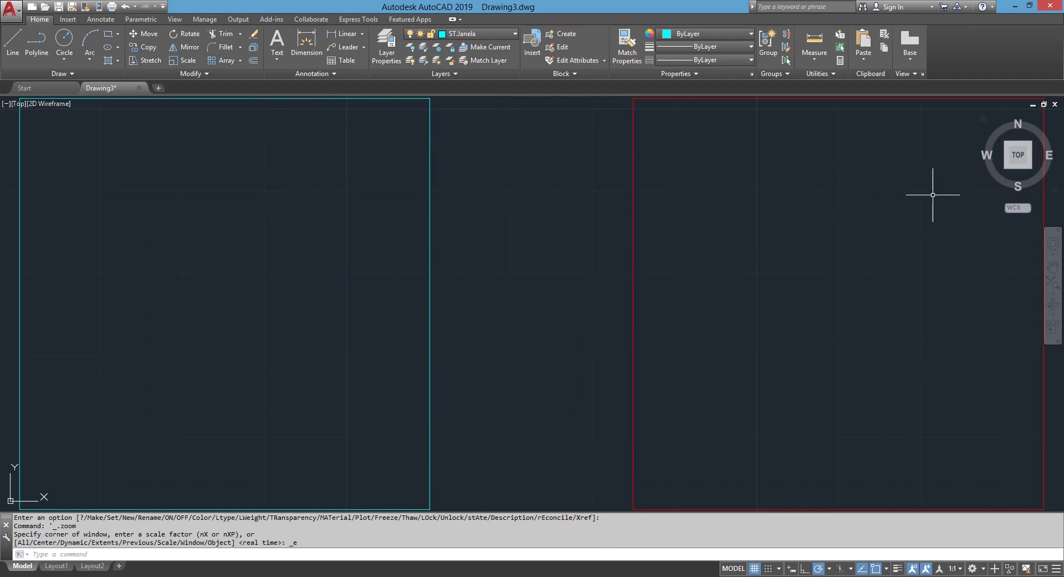
scroll(926, 206, "down", 2)
middle_click_drag(846, 207, 702, 280)
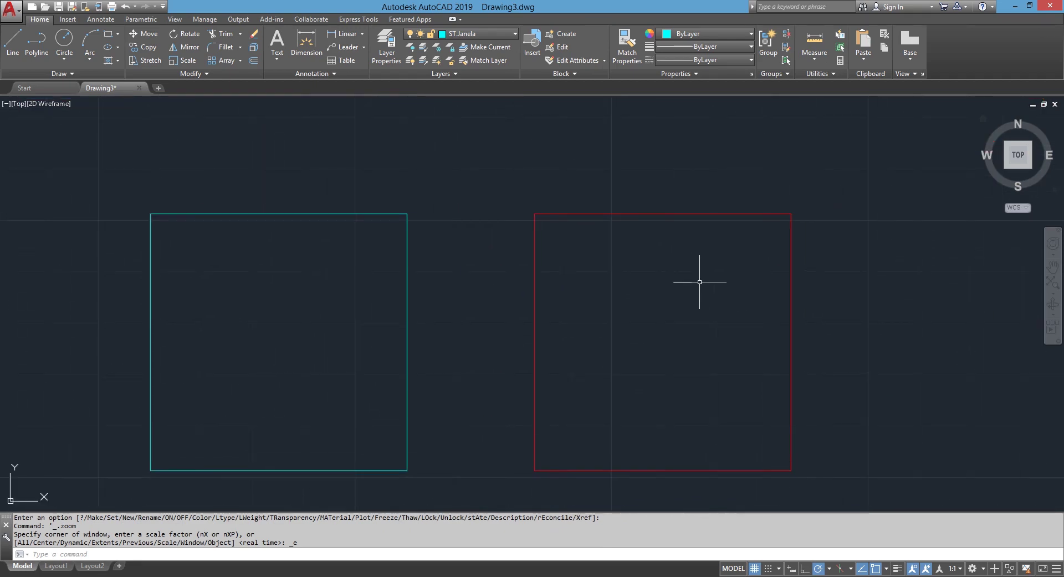
scroll(679, 246, "down", 2)
middle_click_drag(672, 247, 537, 216)
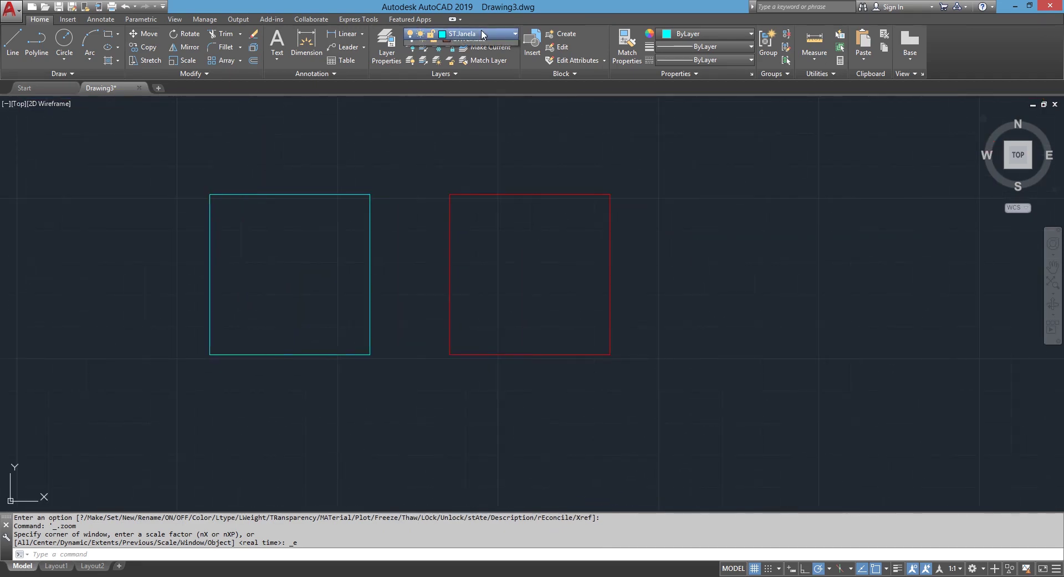
left_click(466, 34)
left_click(422, 87)
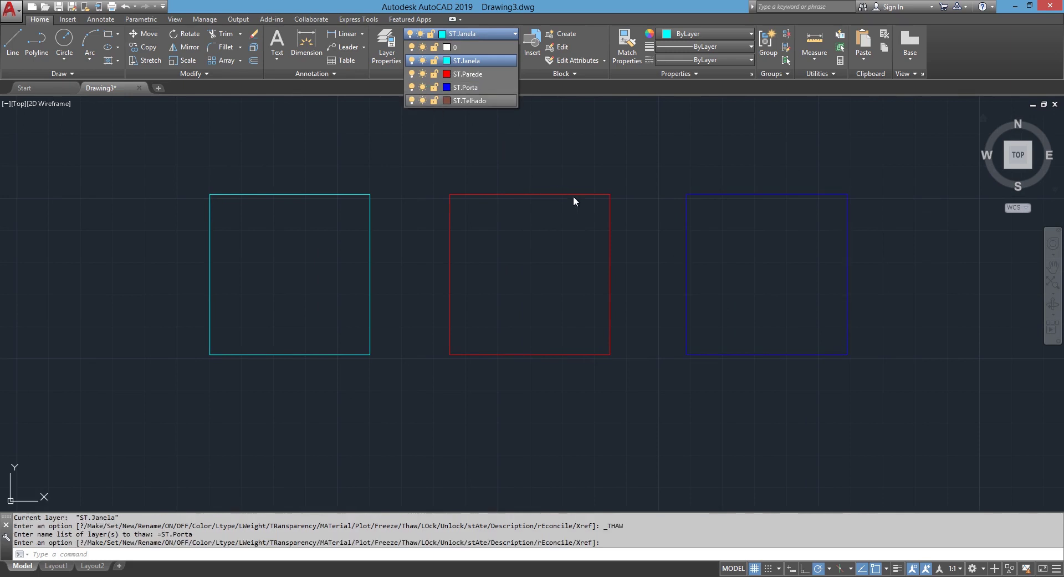
left_click(434, 74)
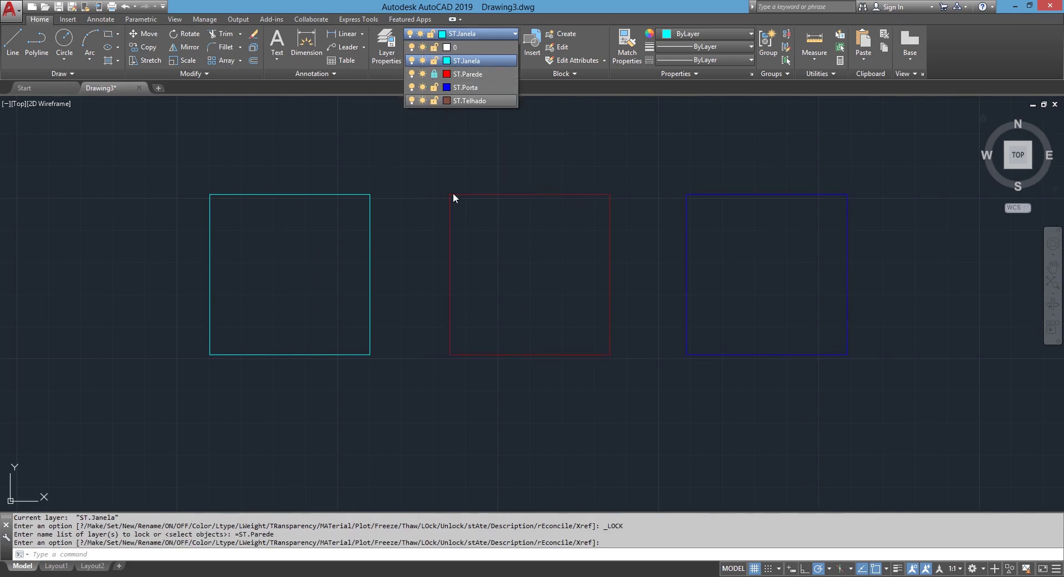
Step: Select and erase all three squares, then undo the erase to restore them
left_click(435, 270)
left_click_drag(691, 130, 618, 200)
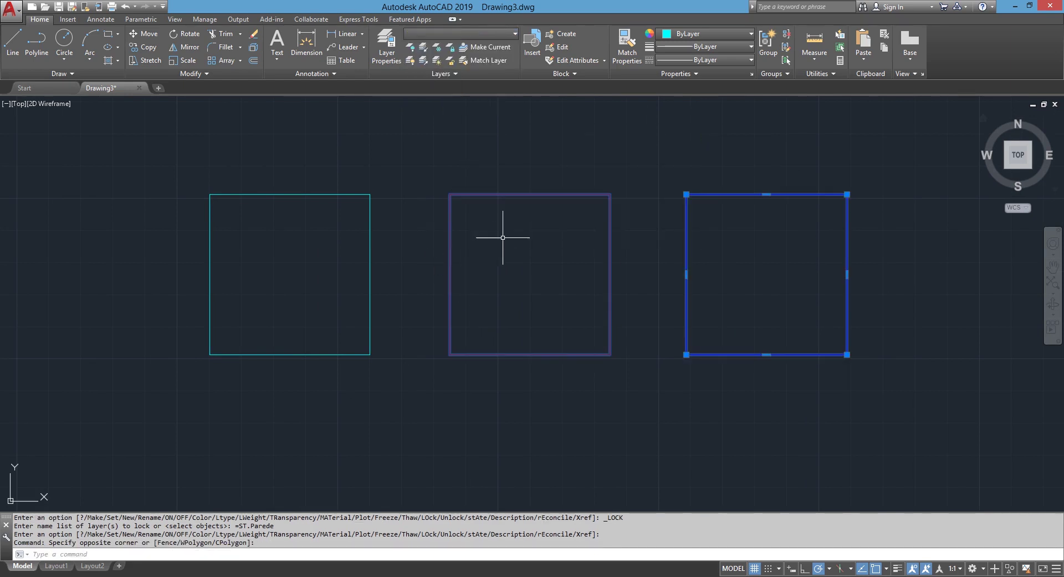
key("Escape")
left_click(724, 158)
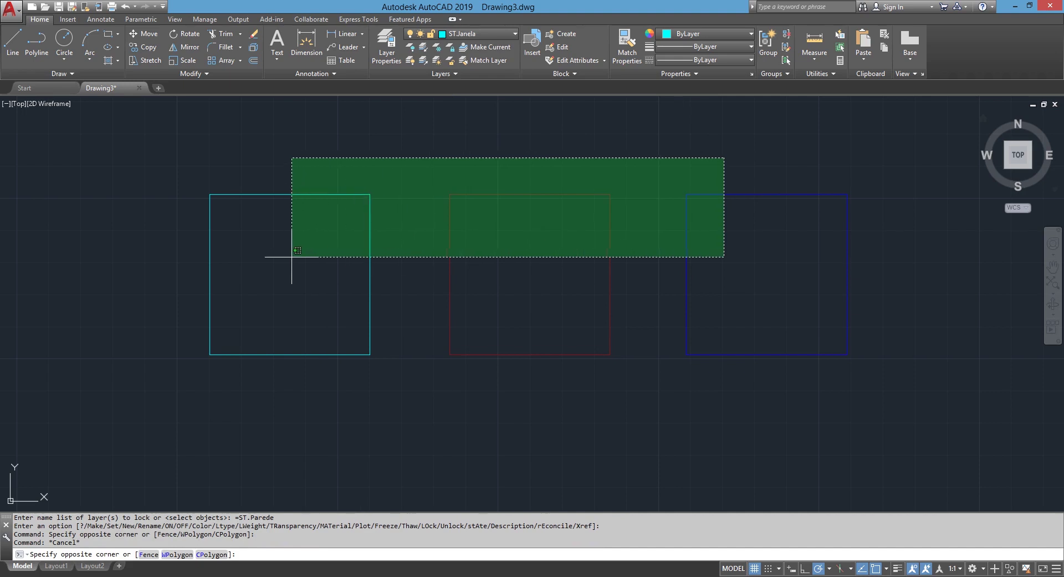
left_click(292, 256)
key("Delete")
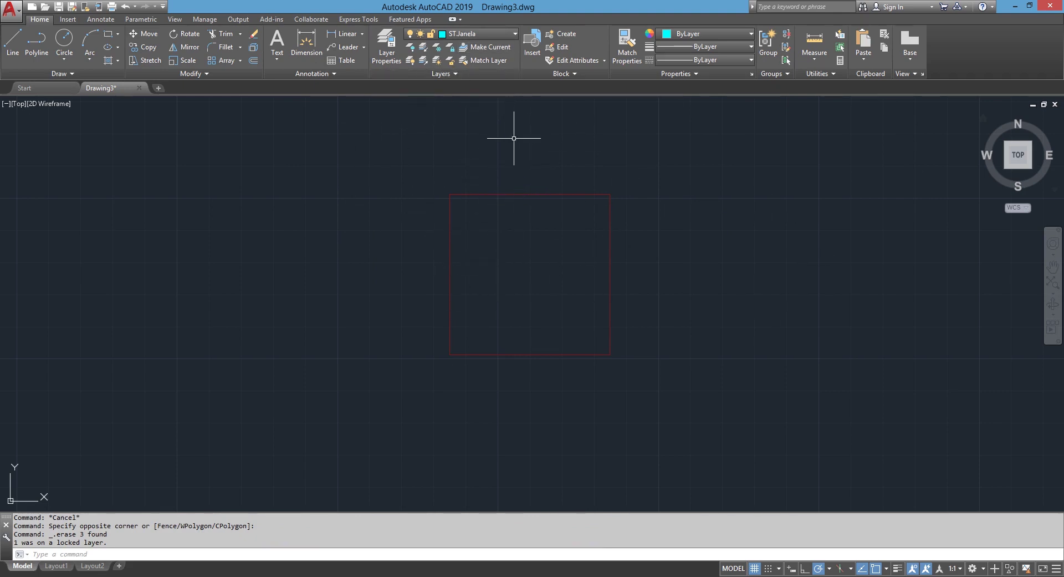
key("ctrl+z")
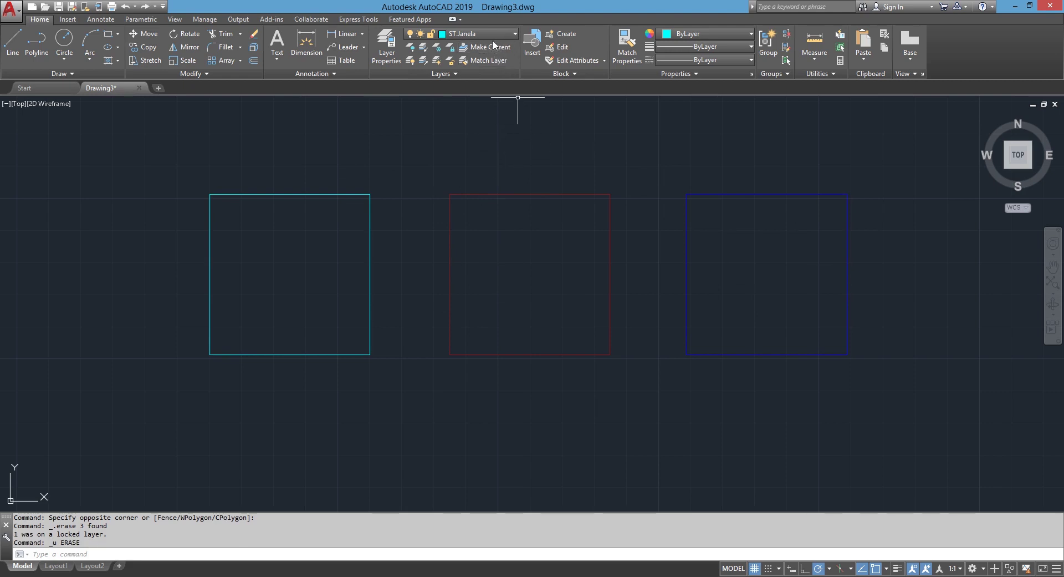
Step: Select the red square on locked ST.Parede and try MOVE, cancelling when it won't move
left_click(488, 35)
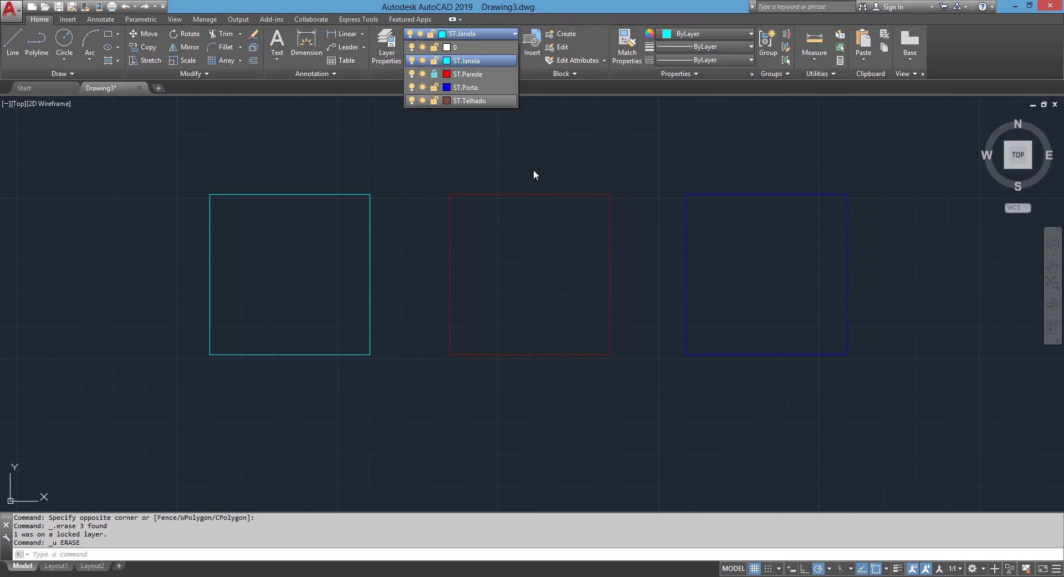
left_click(442, 187)
left_click(529, 154)
left_click(455, 237)
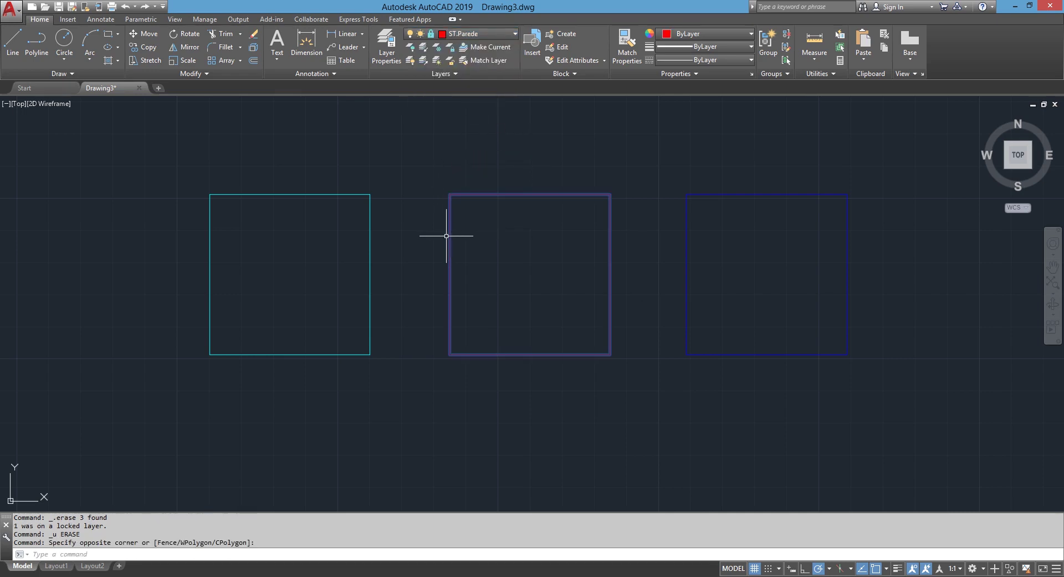
type("m")
key("Return")
left_click(480, 229)
left_click(469, 160)
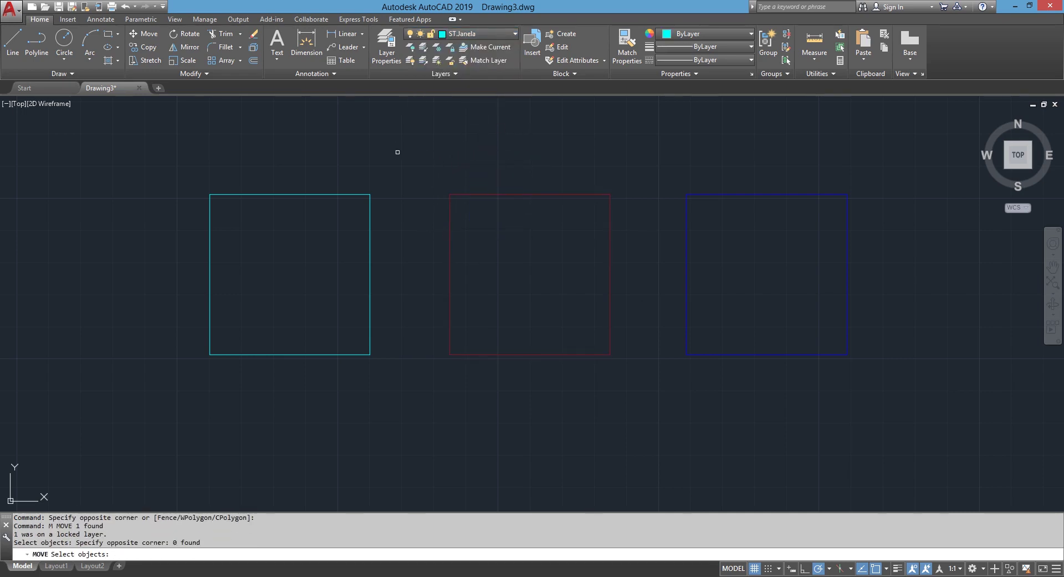
key("Escape")
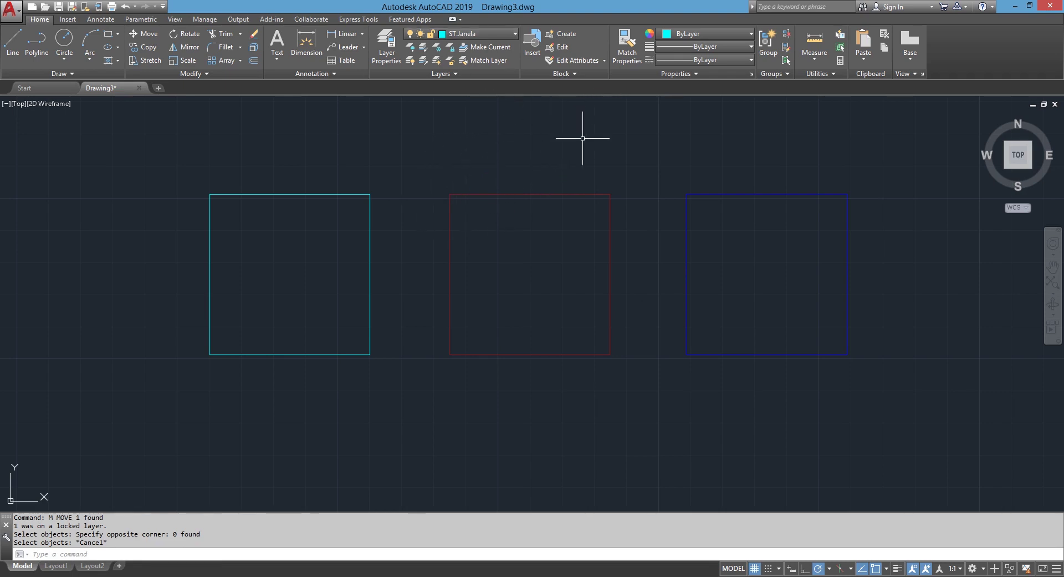
Step: Unlock ST.Parede in the Layer dropdown and bring up the Layer Properties Manager
left_click(504, 35)
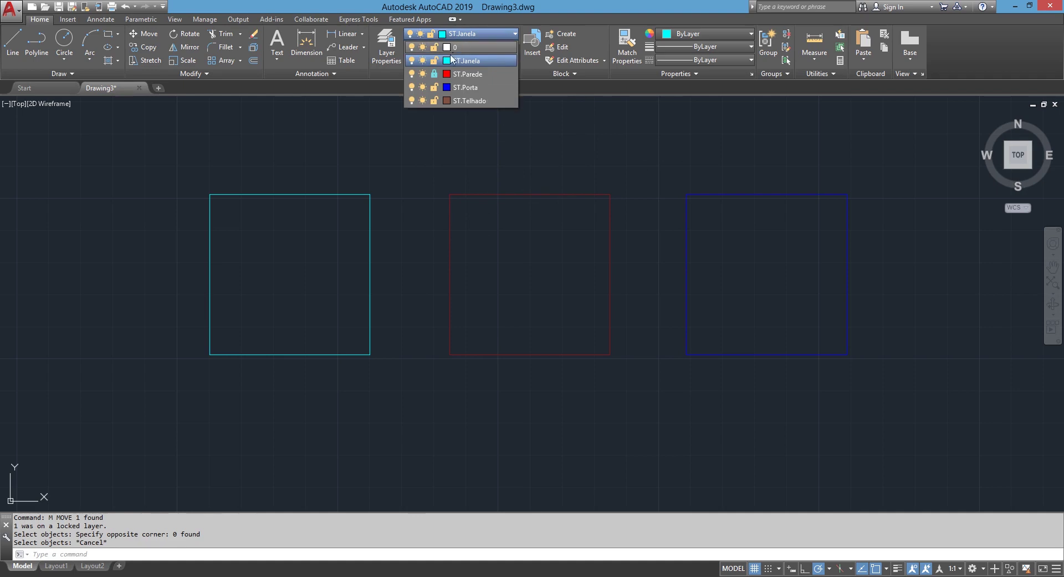
left_click(434, 74)
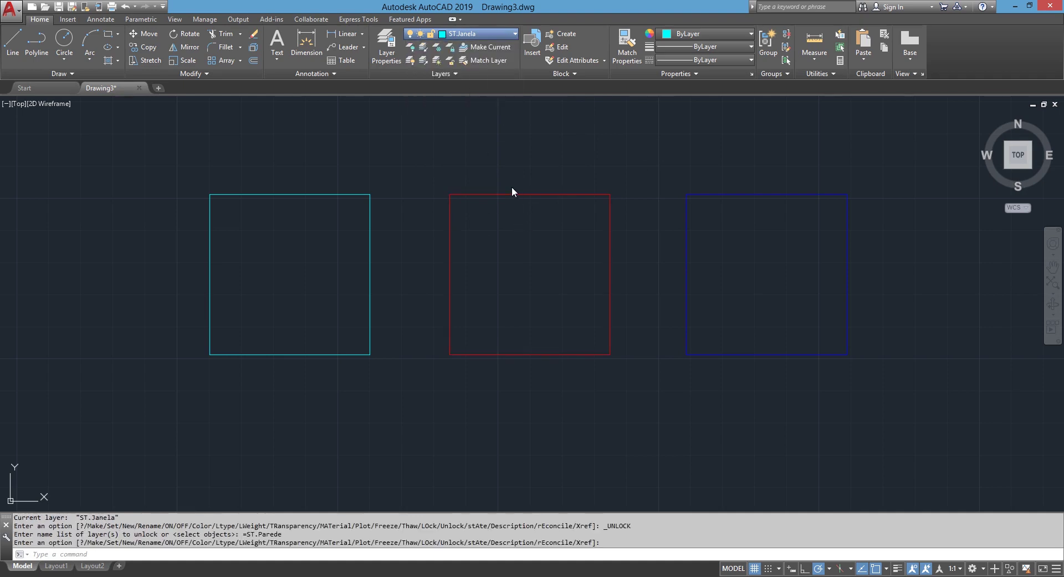
left_click(382, 40)
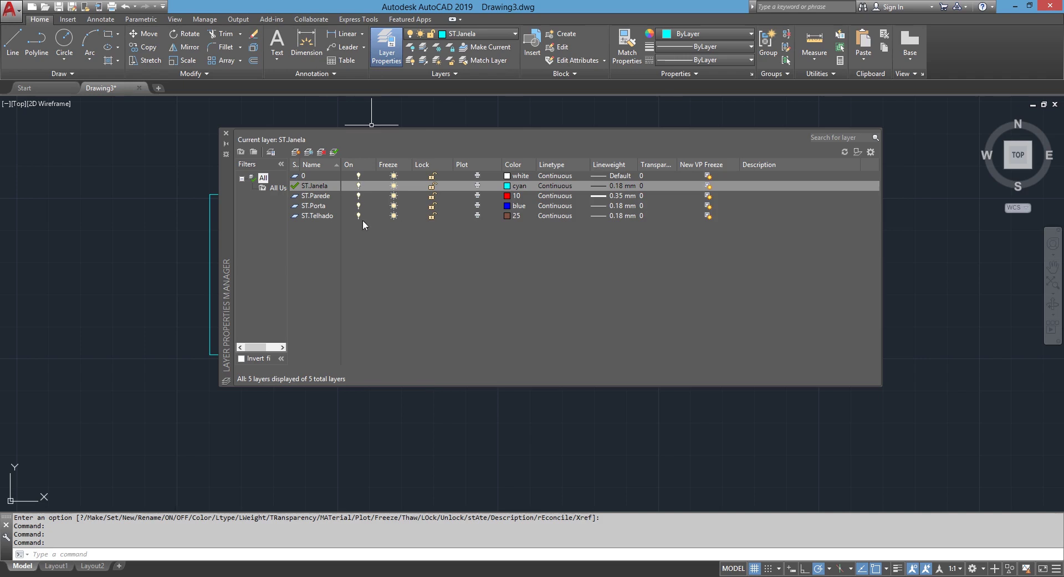
left_click_drag(728, 224, 729, 187)
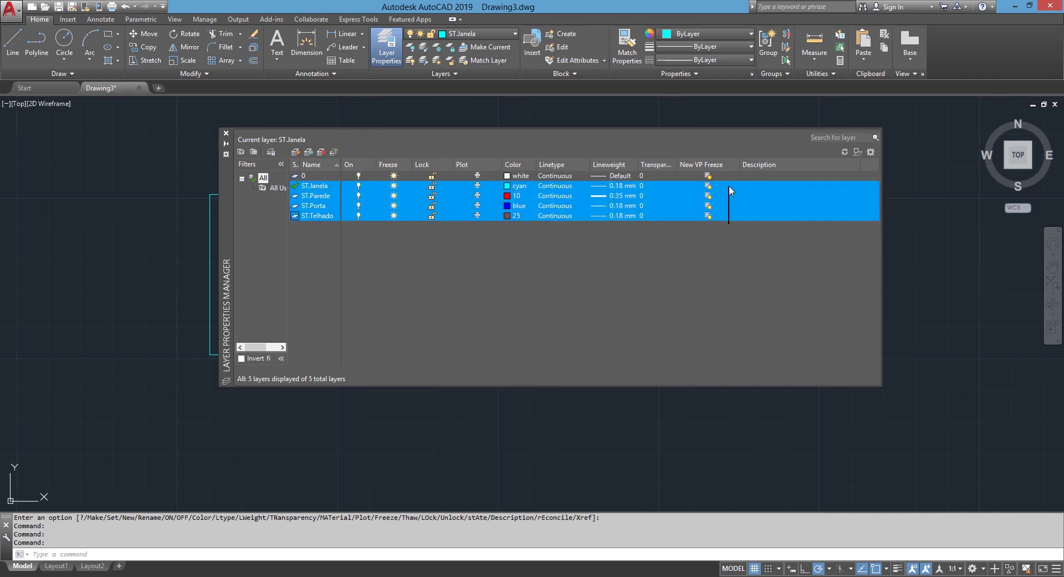
left_click(359, 187)
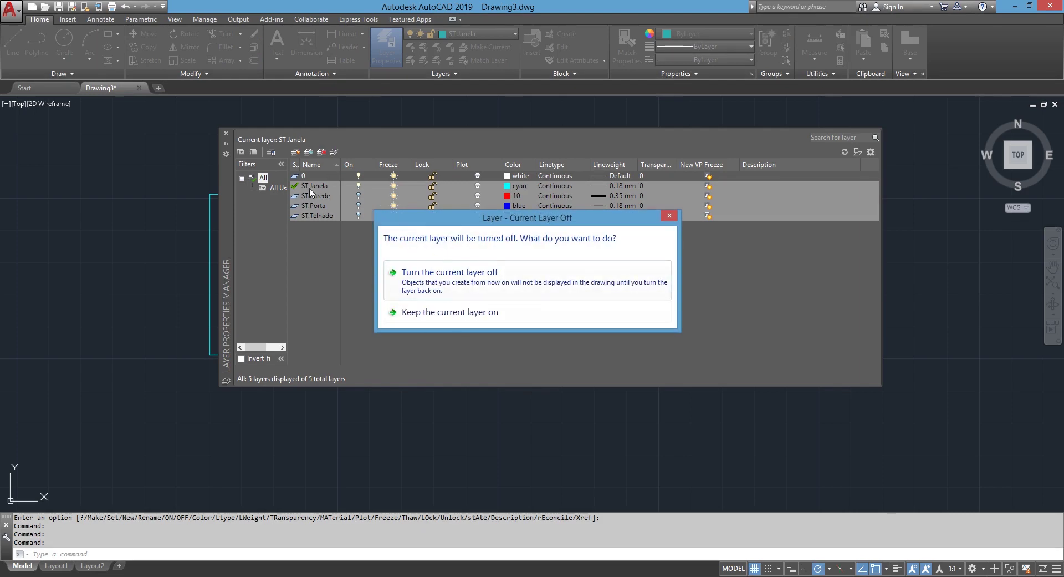
left_click(474, 291)
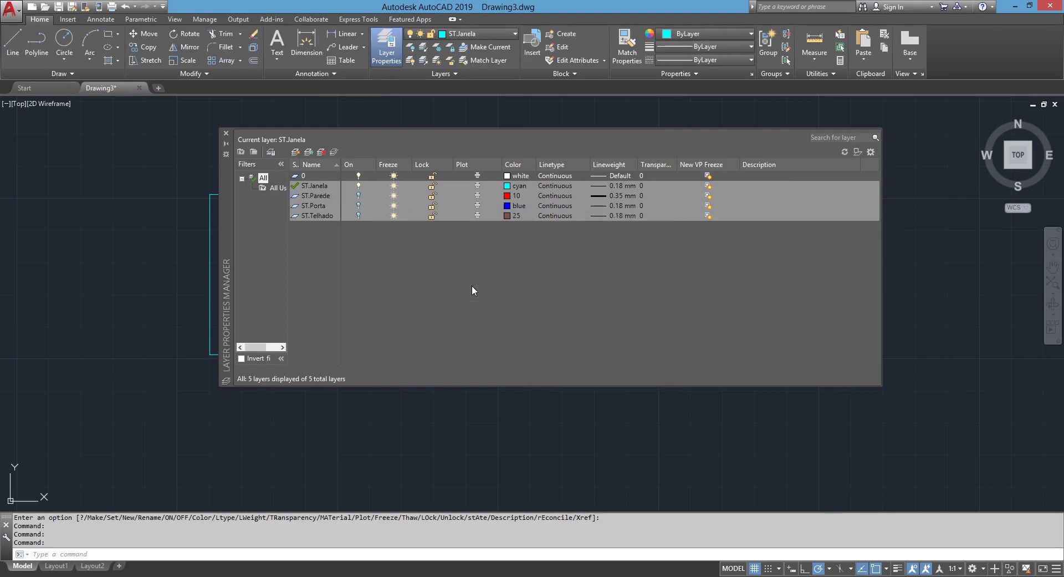
left_click(358, 187)
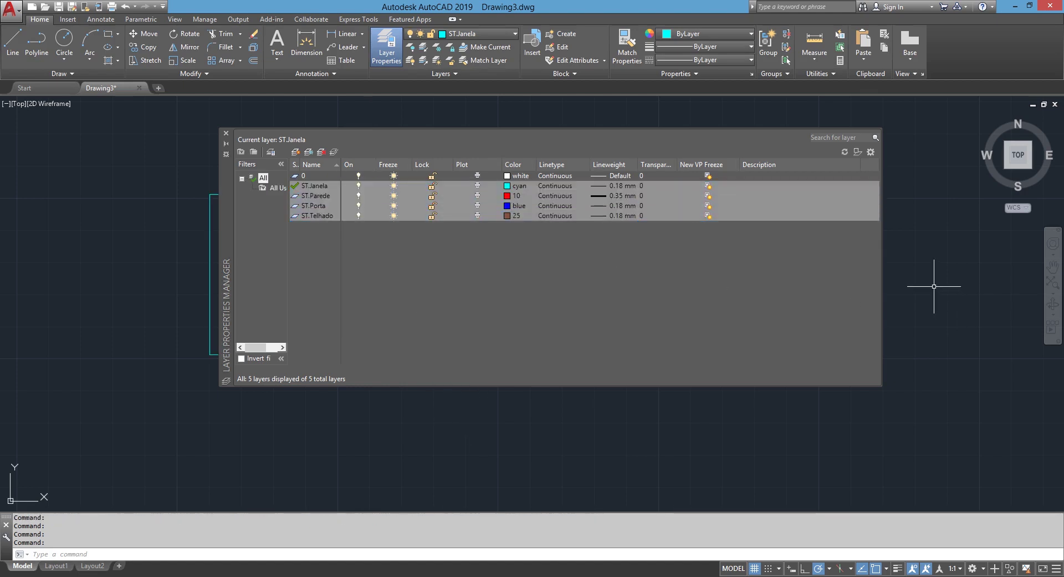
left_click(618, 291)
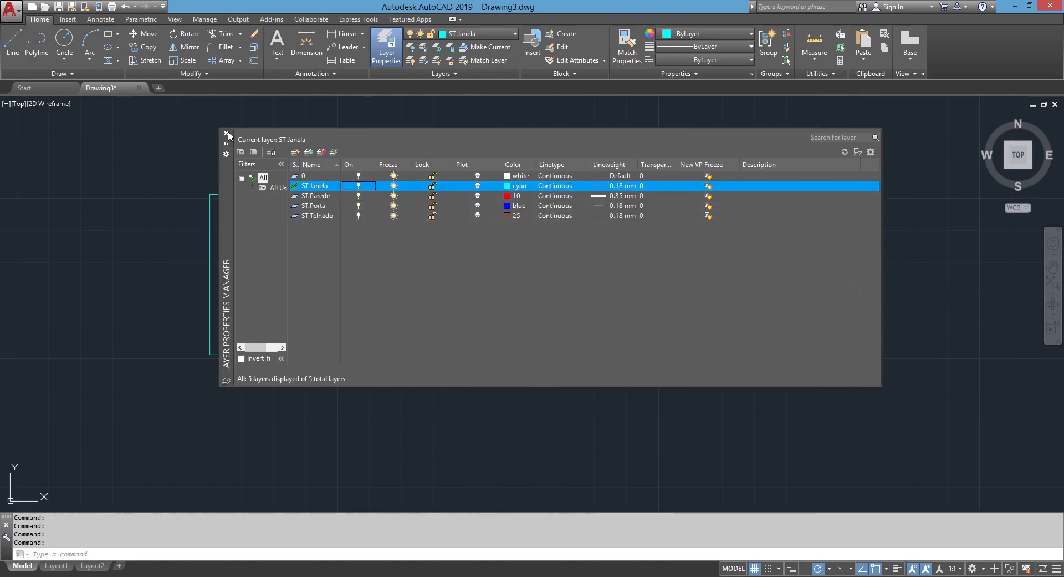
left_click(227, 133)
middle_click_drag(431, 140, 415, 150)
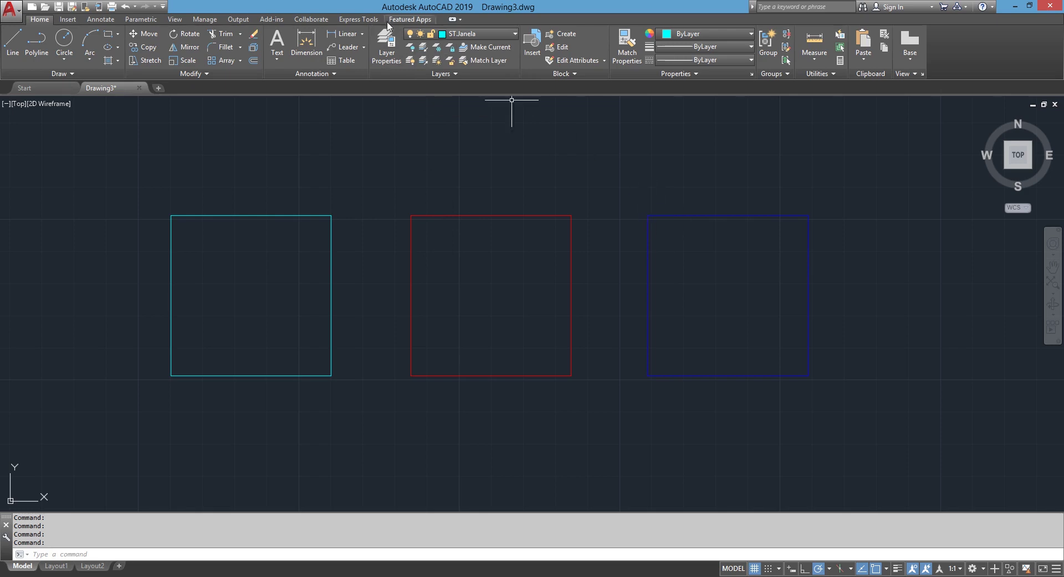
left_click(412, 49)
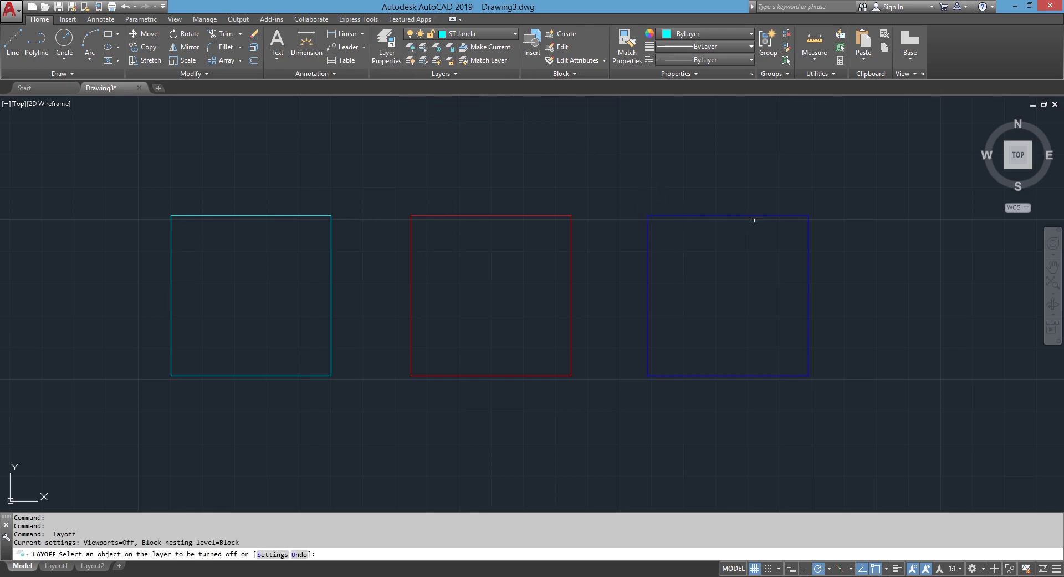
left_click(708, 216)
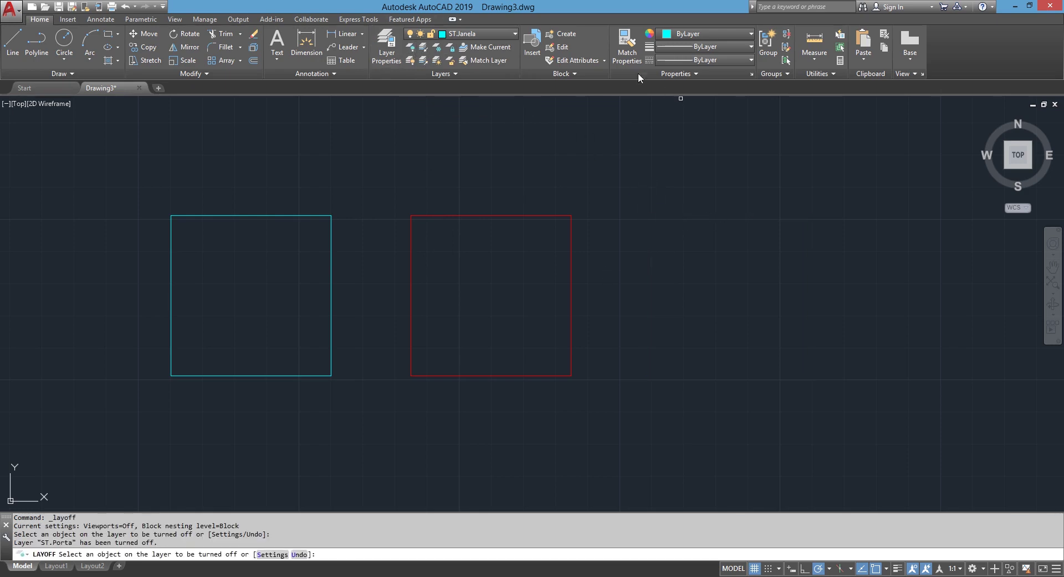
left_click(508, 35)
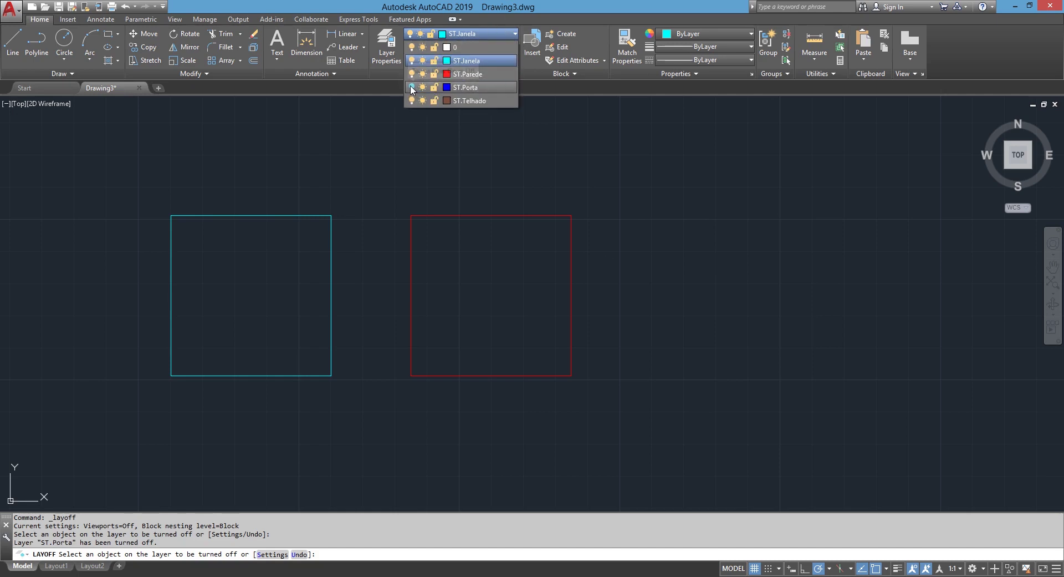
key("Escape")
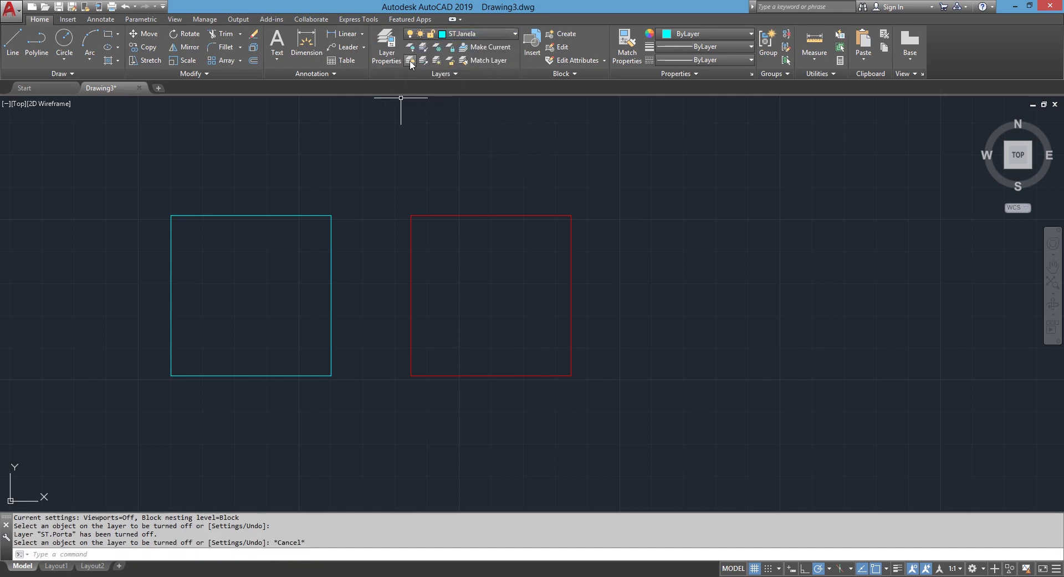
left_click(410, 61)
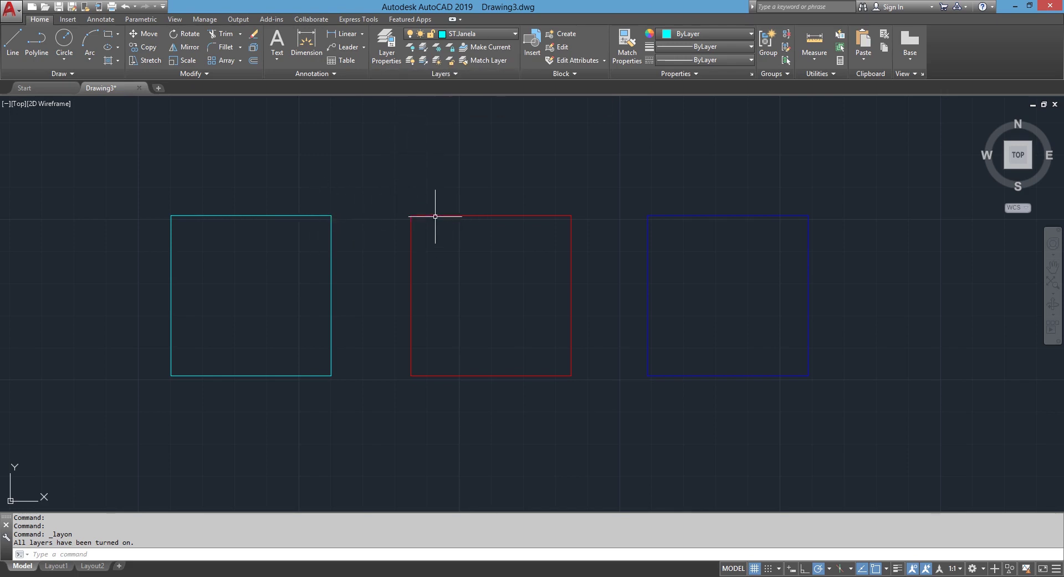
left_click(423, 47)
Step: Isolate ST.Parede via the red square, restore all layers, then switch to Layout1
left_click(435, 215)
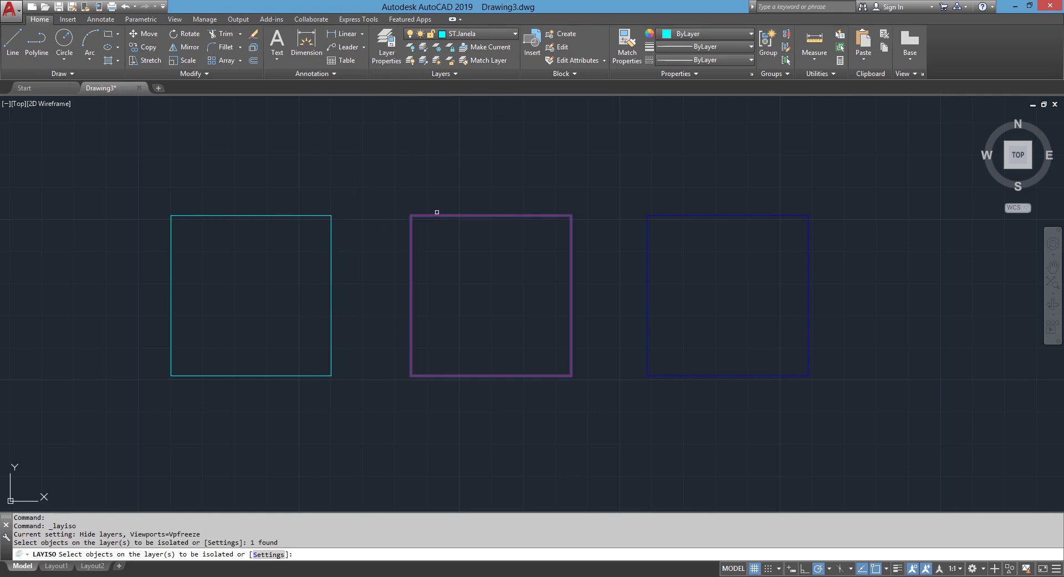
key("Return")
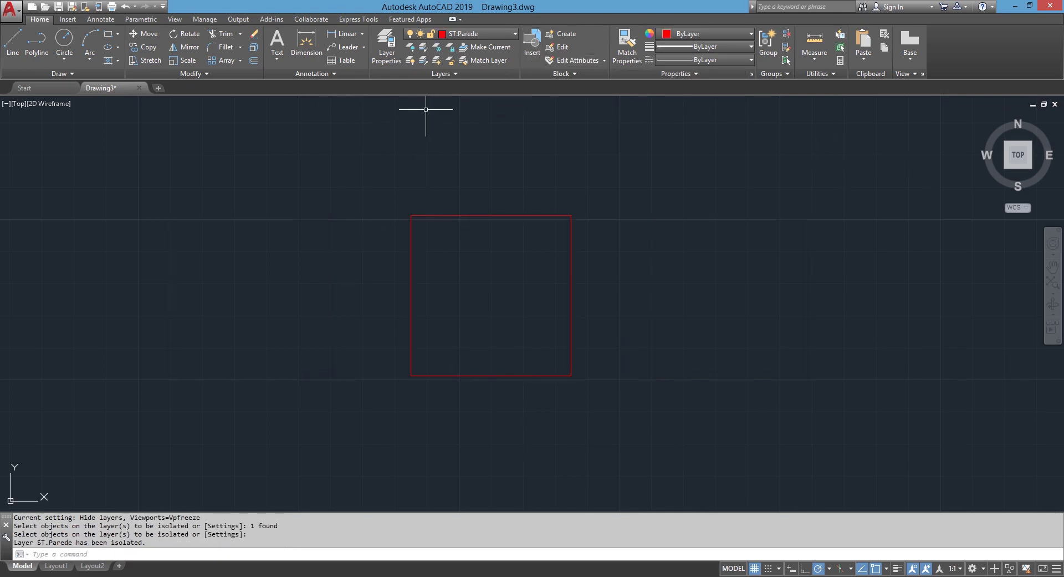
left_click(422, 60)
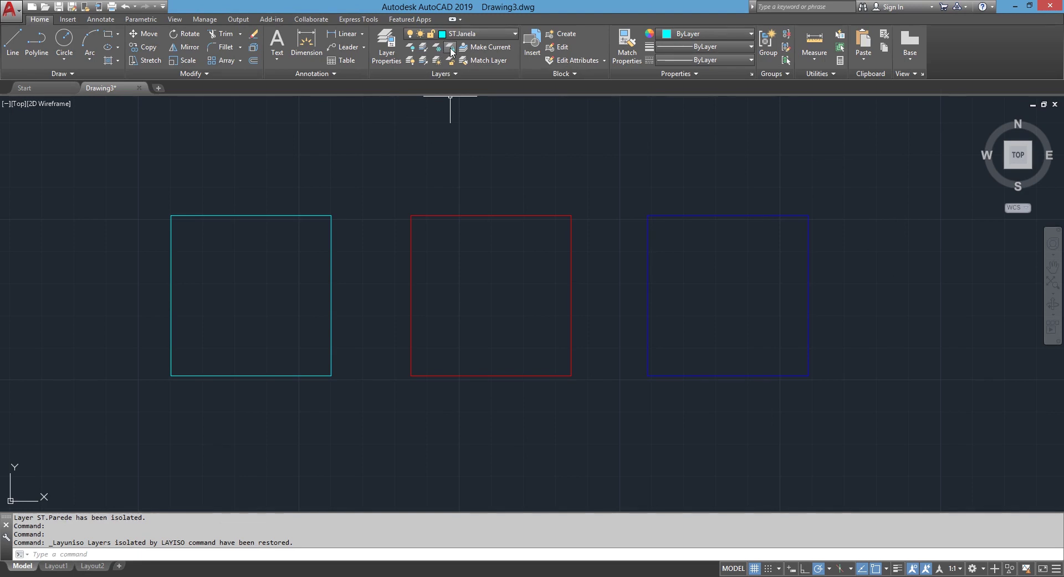
middle_click_drag(458, 114, 436, 111)
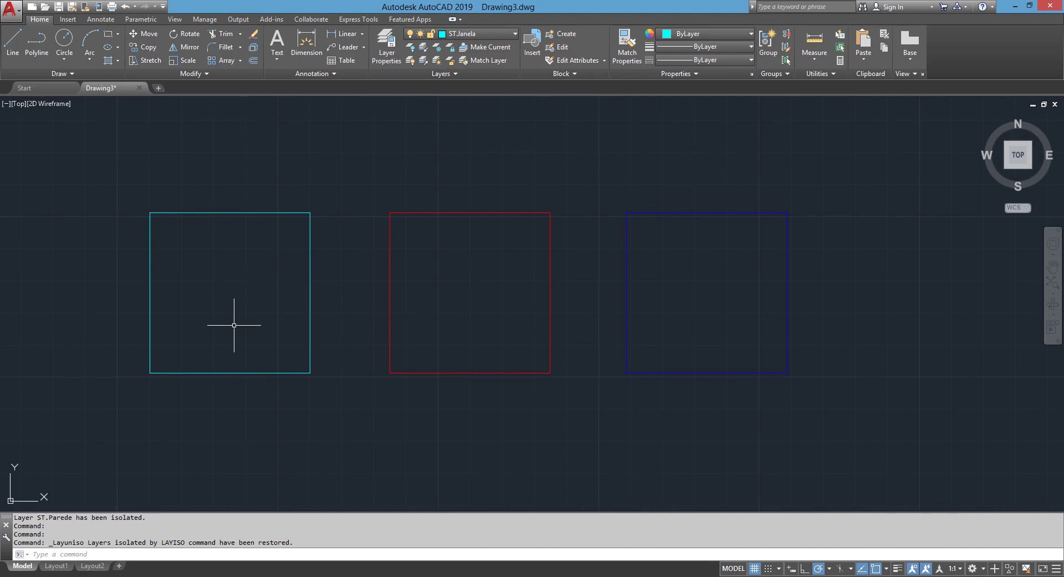
left_click(53, 566)
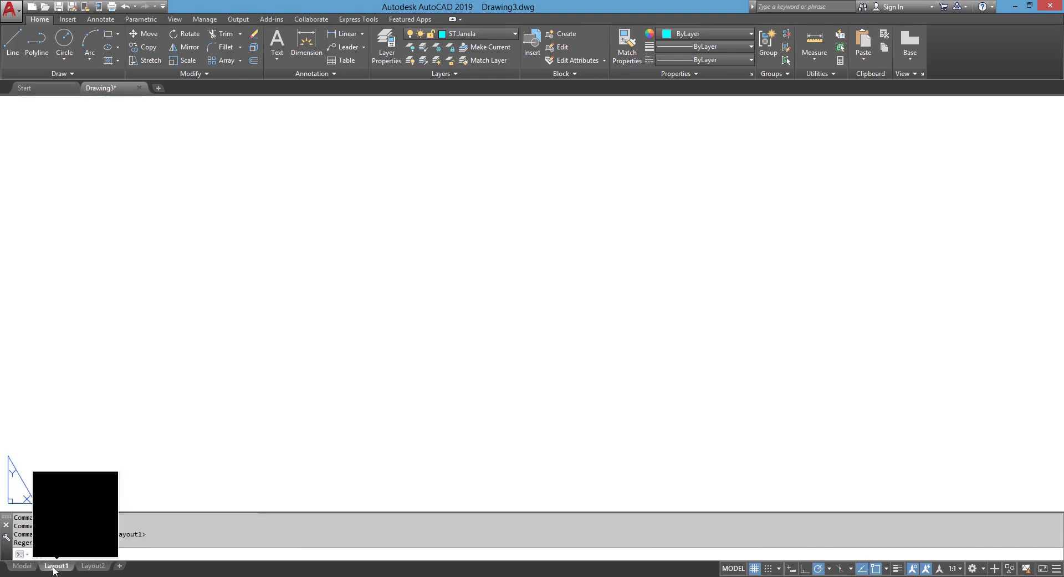
Step: Replace the existing layout viewport with a new rectangular one drawn using V
left_click(657, 208)
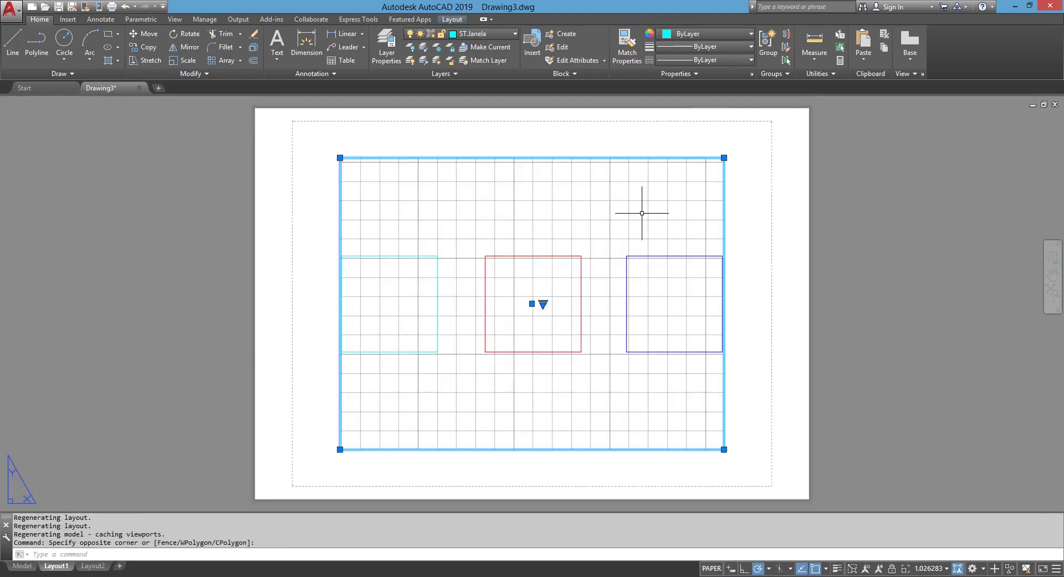
key("Delete")
type("v")
key("Return")
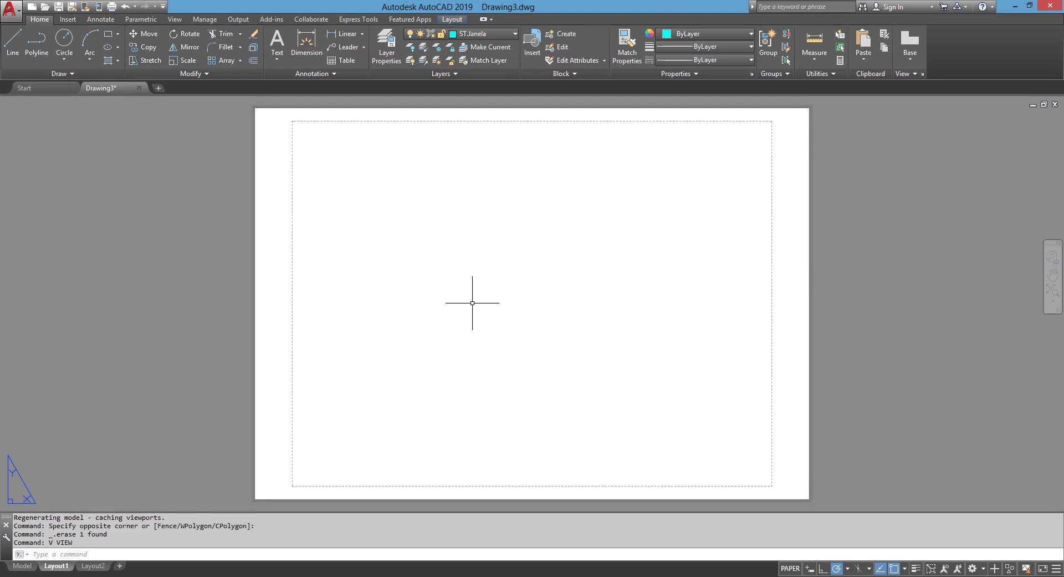
key("Return")
left_click(380, 206)
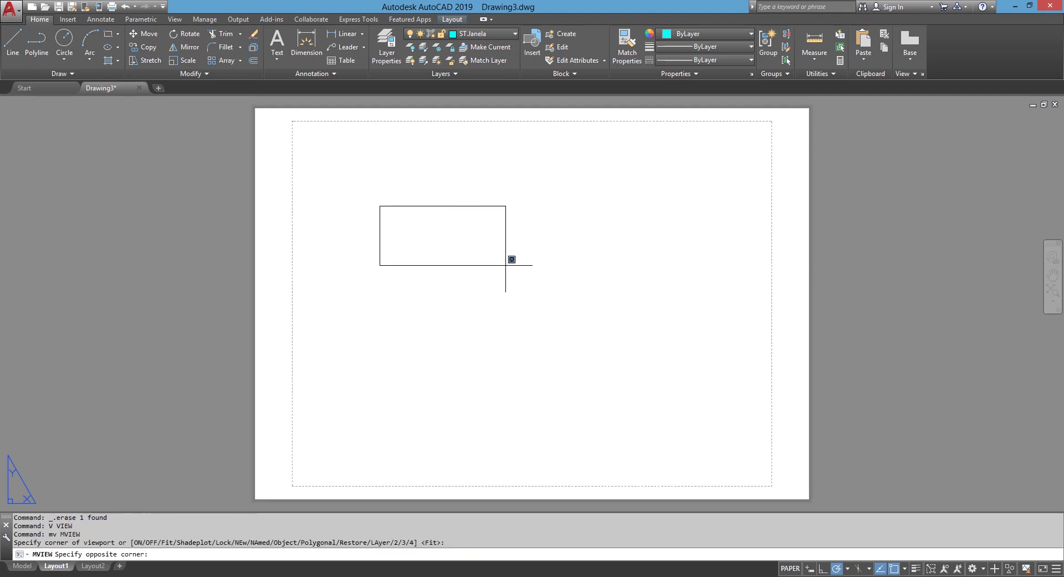
left_click(537, 296)
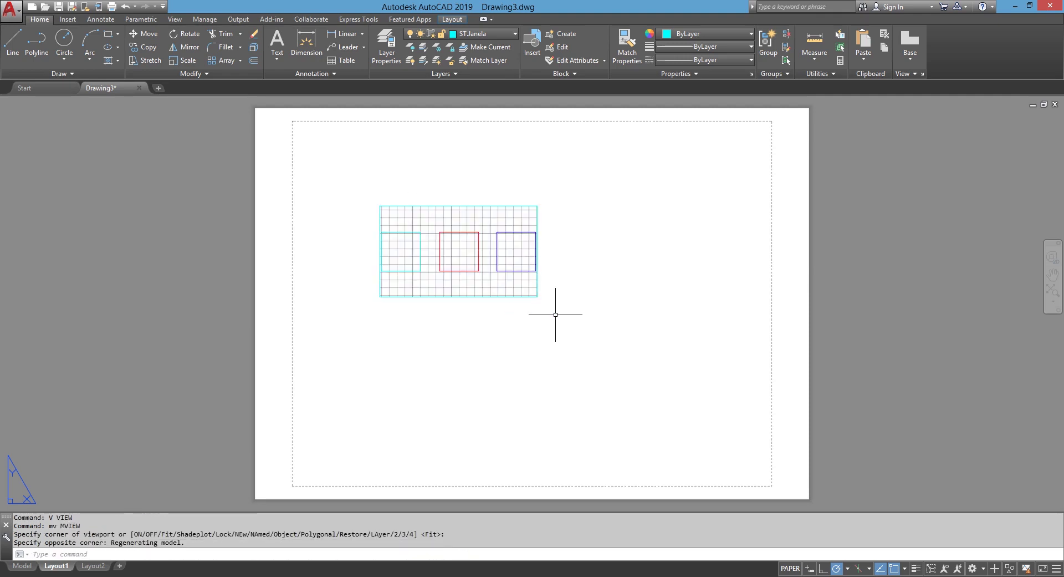
Step: Turn off the grid inside the new viewport and return to paper space
double_click(441, 275)
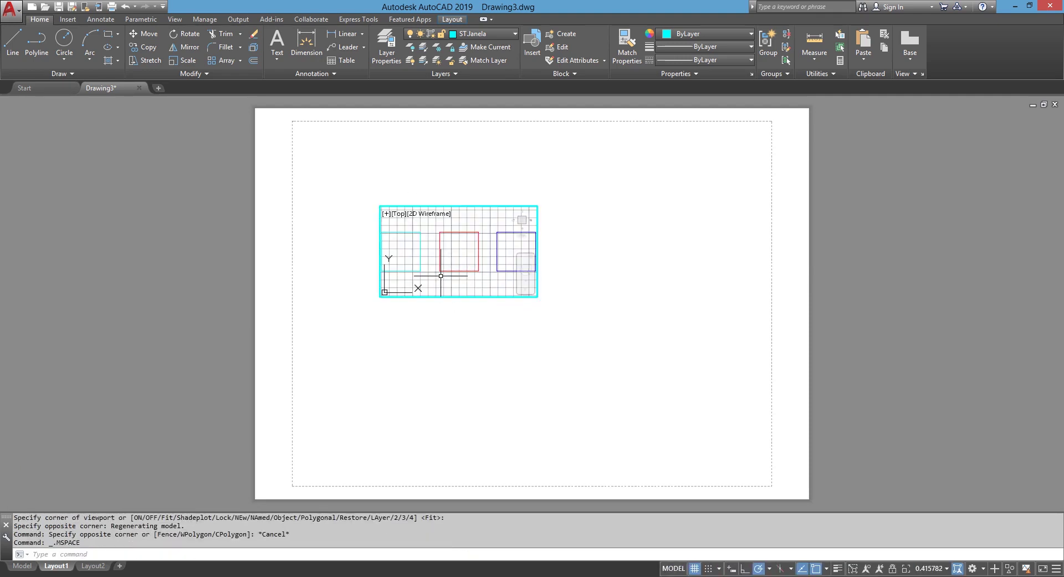
left_click(694, 568)
key("Escape")
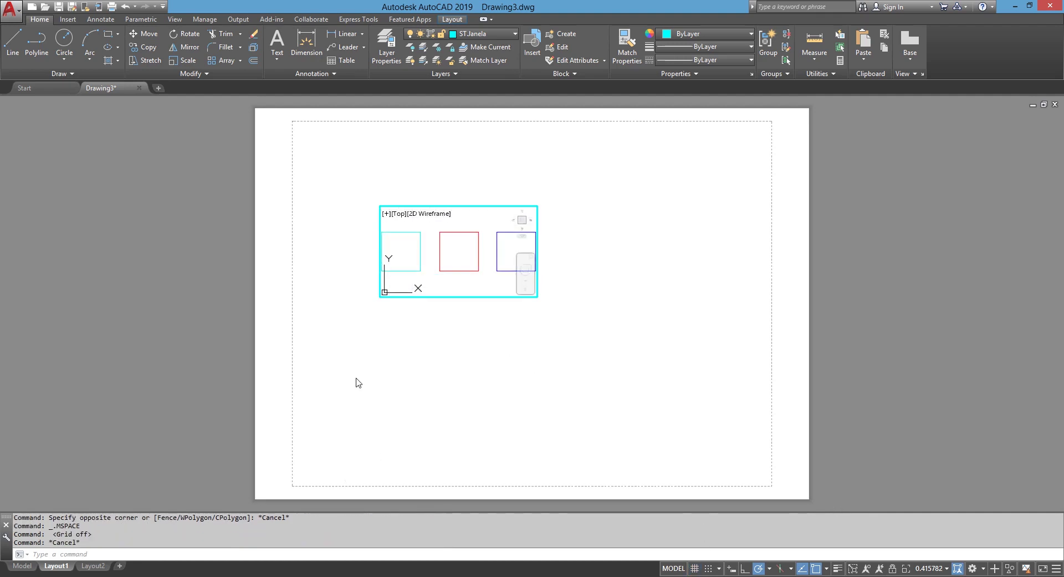
double_click(410, 352)
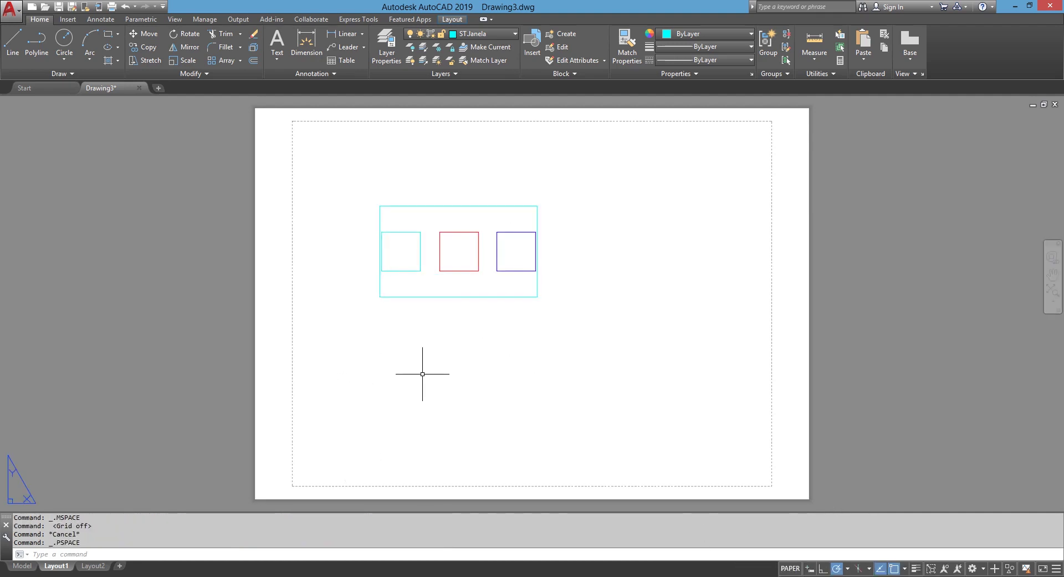
type("mv")
Step: Draw a second viewport below the first one on the sheet
key("Return")
left_click(400, 342)
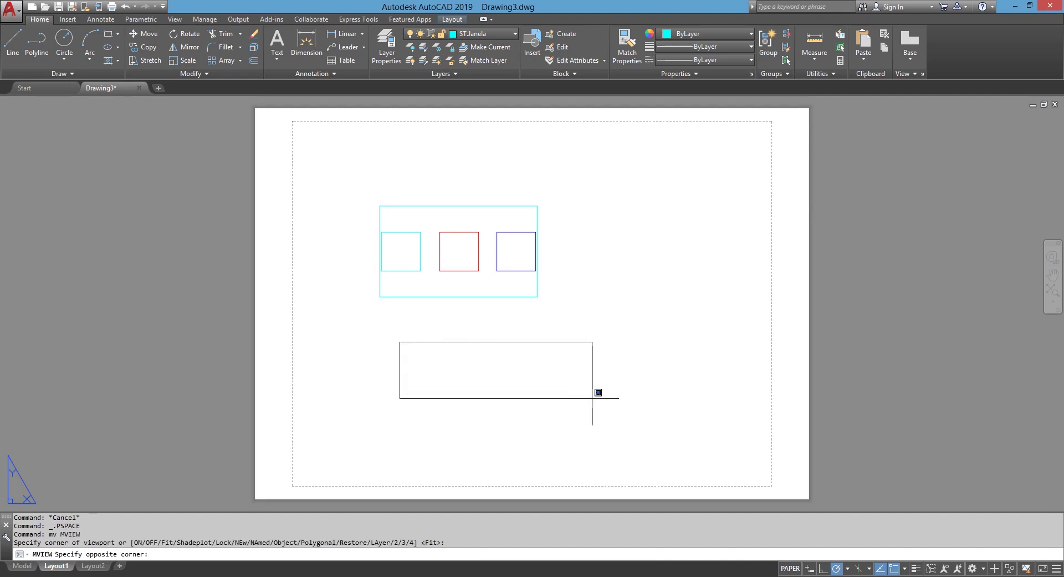
left_click(555, 430)
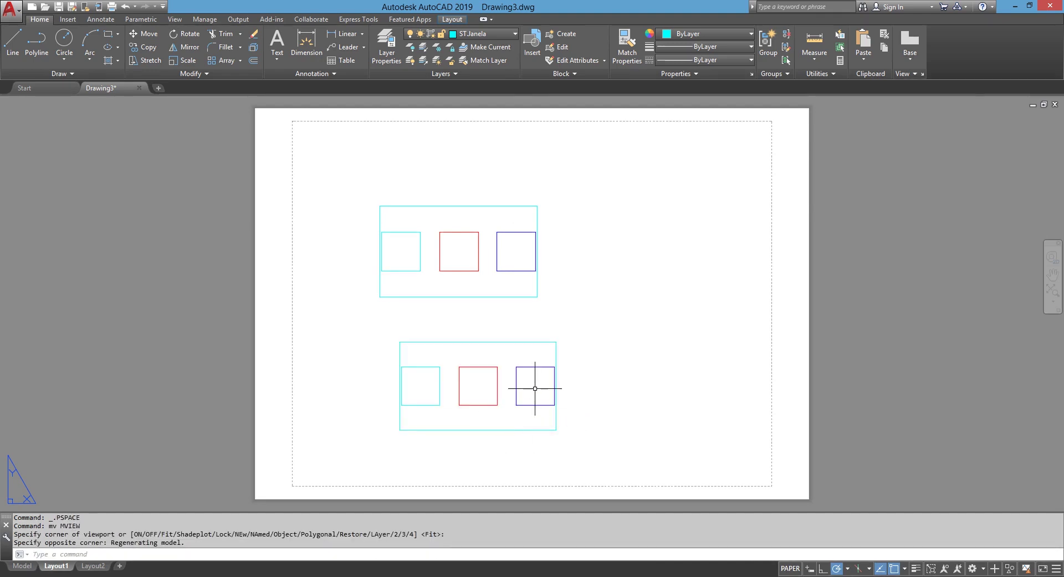
scroll(535, 383, "up", 2)
scroll(586, 306, "down", 2)
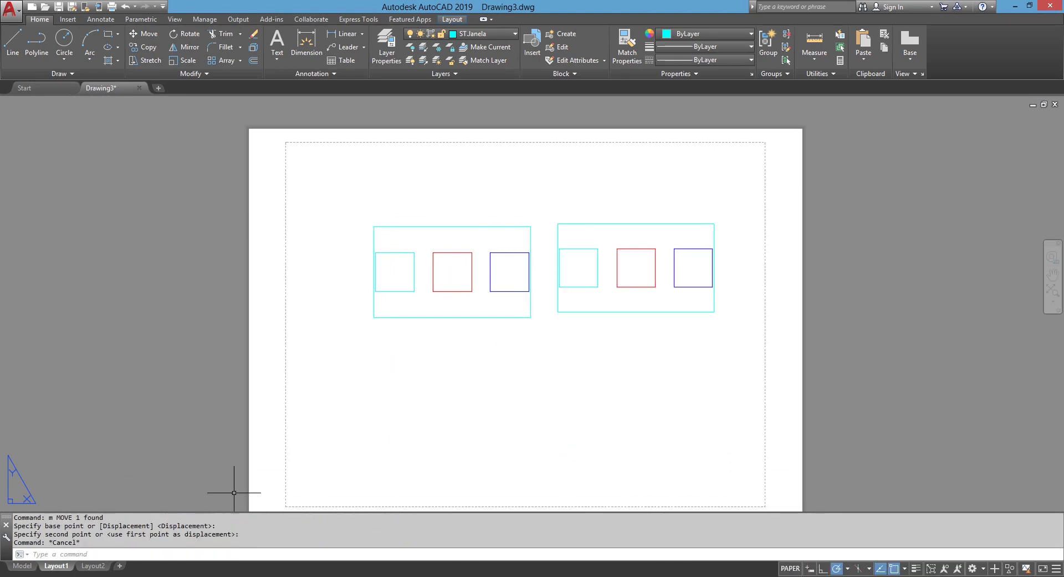
Step: Window-select both viewports and MOVE them further left and lower
left_click(572, 333)
left_click(495, 294)
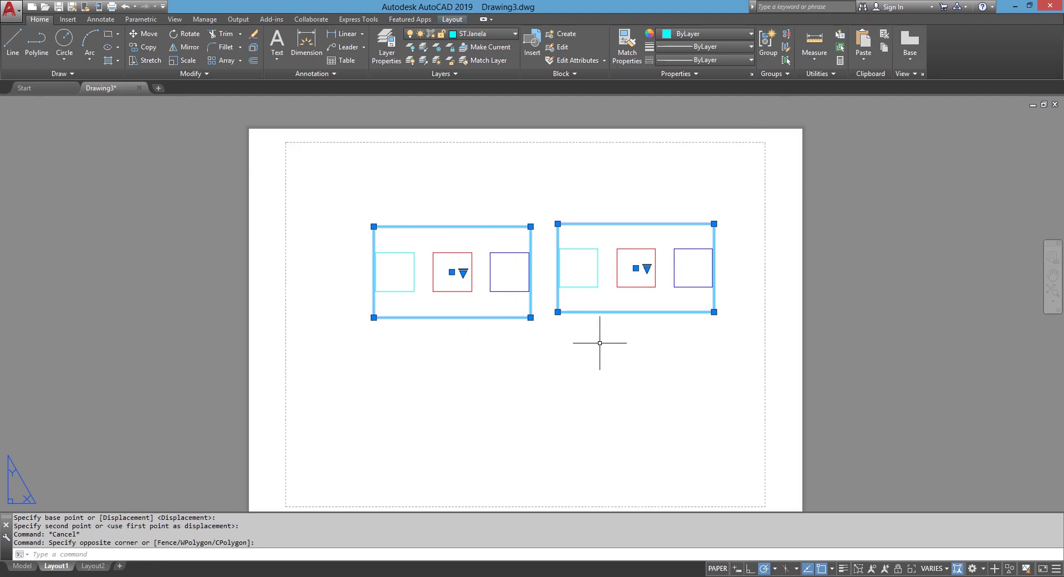
type("m")
key("Return")
left_click(644, 342)
left_click(597, 361)
left_click(573, 357)
Step: Move the right viewport level with the left one, then activate the left viewport
left_click(505, 303)
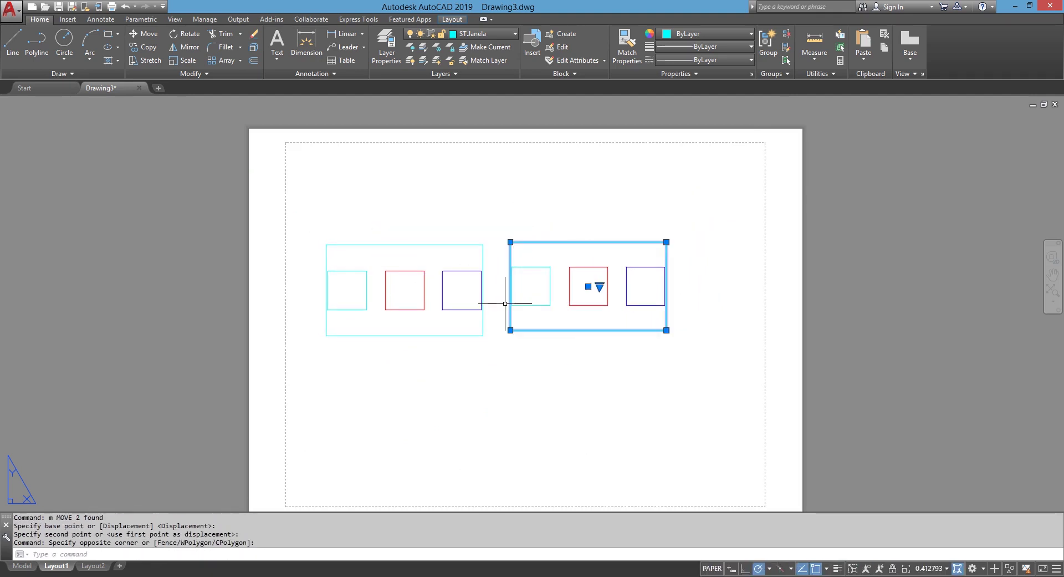
type("m")
key("Return")
left_click(681, 223)
left_click(593, 275)
left_click(670, 214)
left_click(620, 280)
type("m")
key("Return")
left_click(700, 221)
key("Escape")
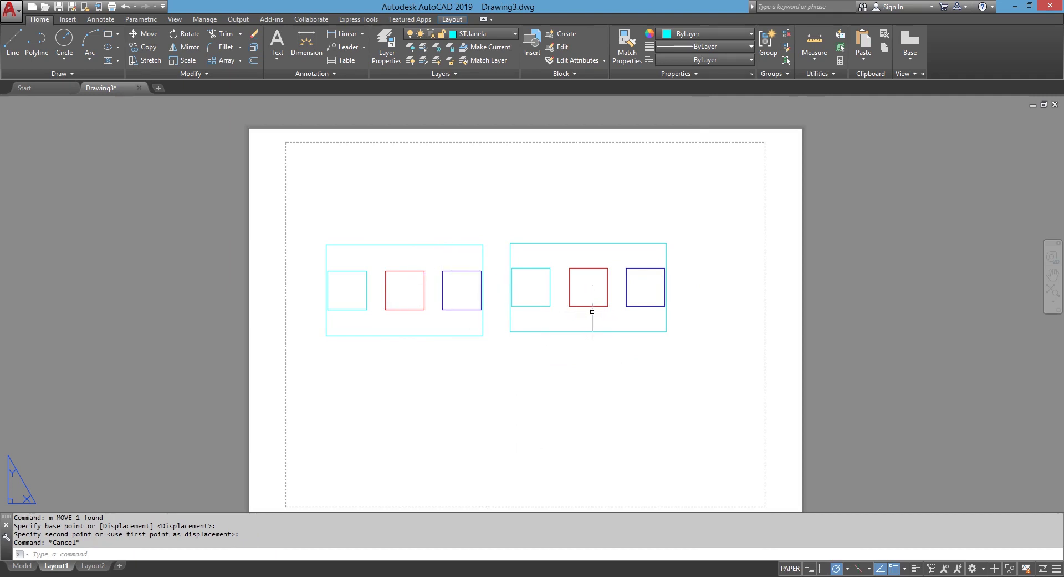
double_click(416, 324)
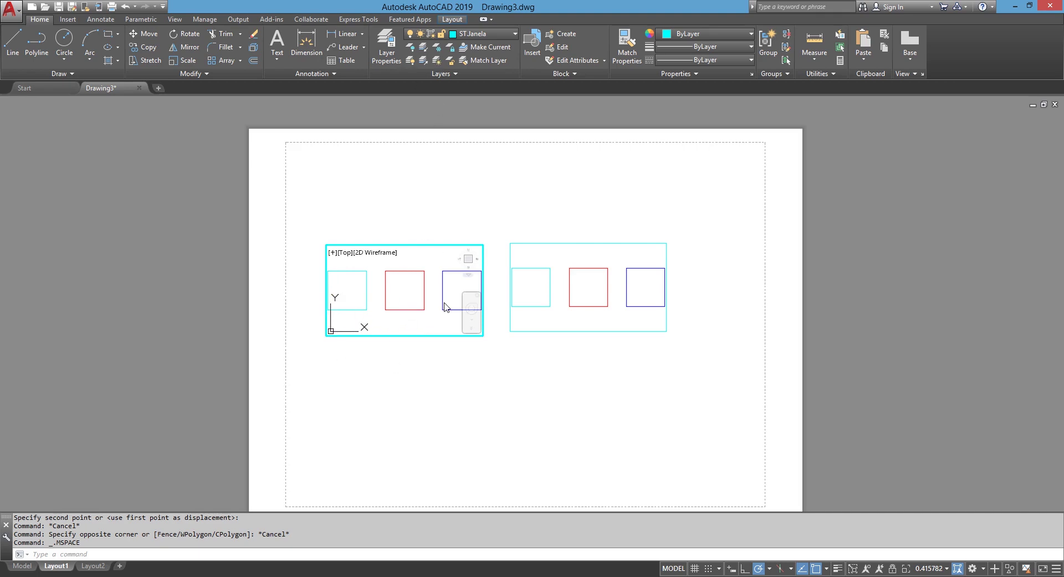
Step: Viewport-freeze ST.Porta in the left viewport only, then check the squares in Model space
key("Escape")
key("Escape")
key("Escape")
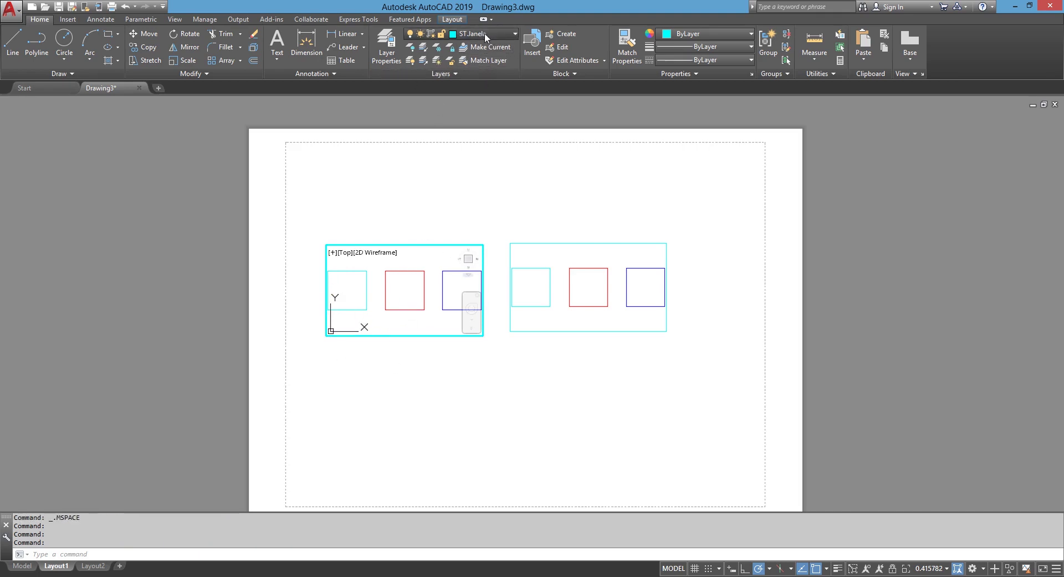
left_click(486, 37)
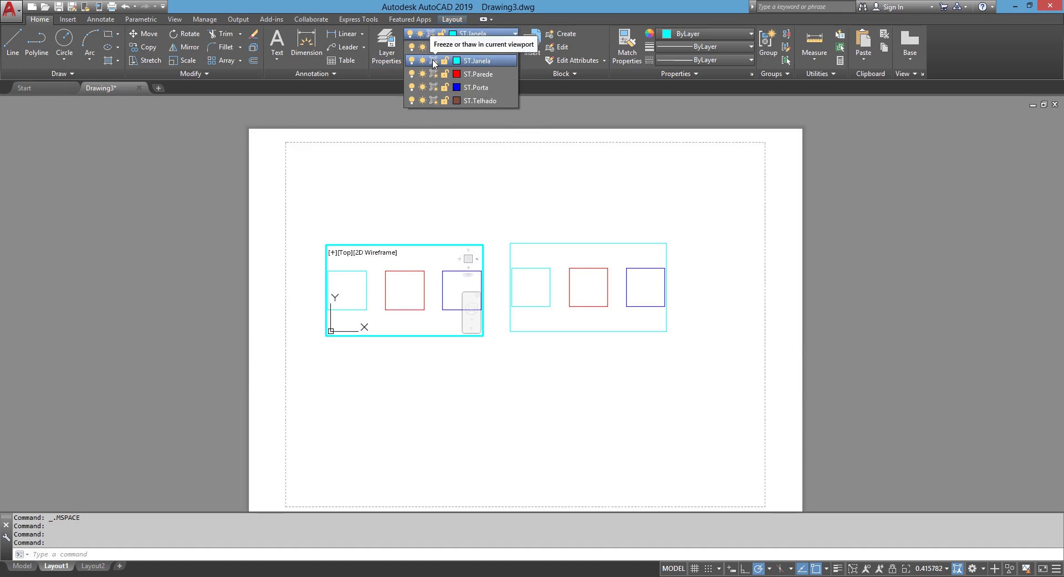
left_click(434, 60)
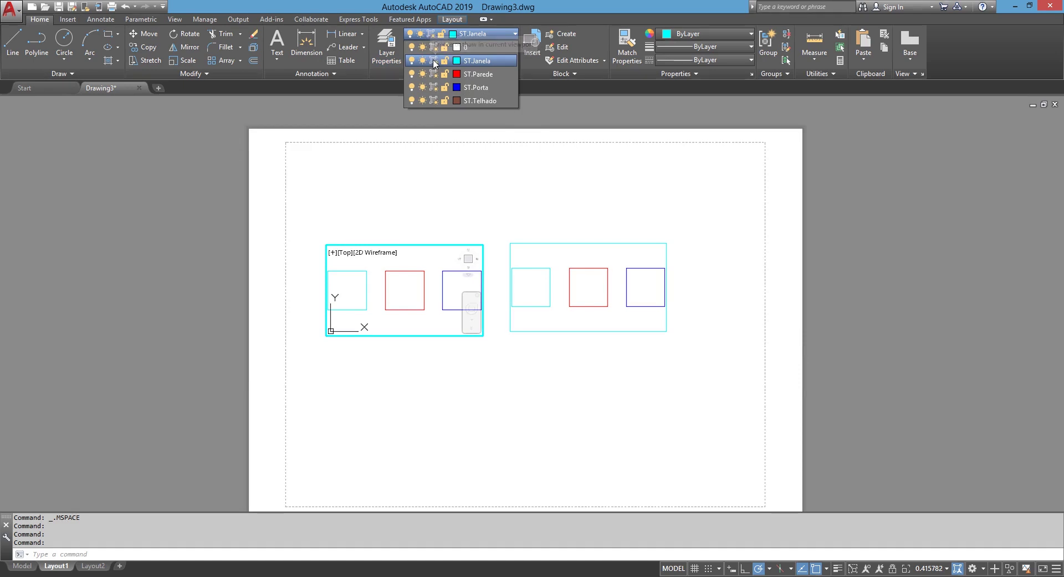
left_click(434, 61)
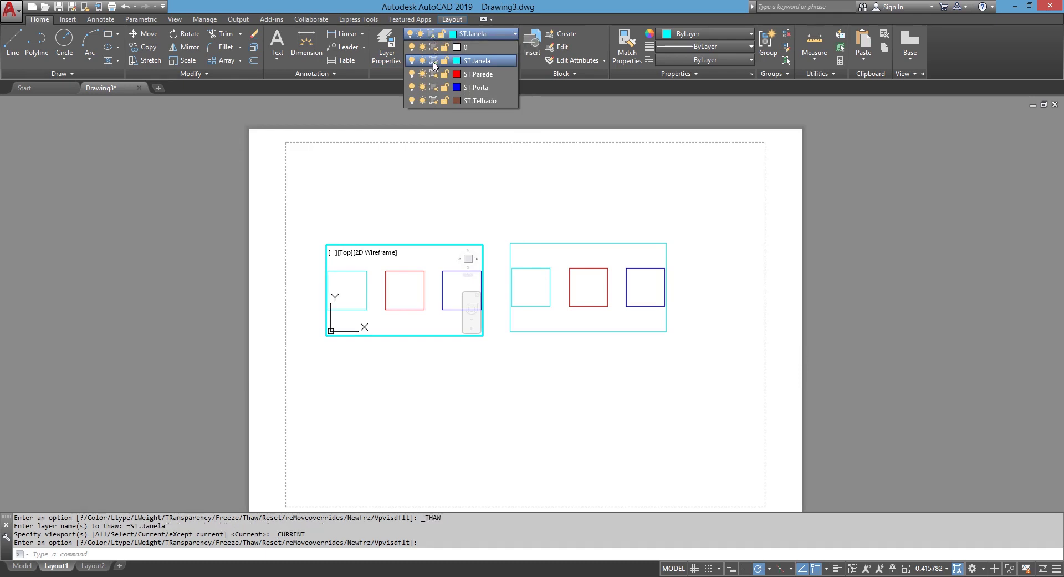
left_click(434, 88)
left_click(450, 227)
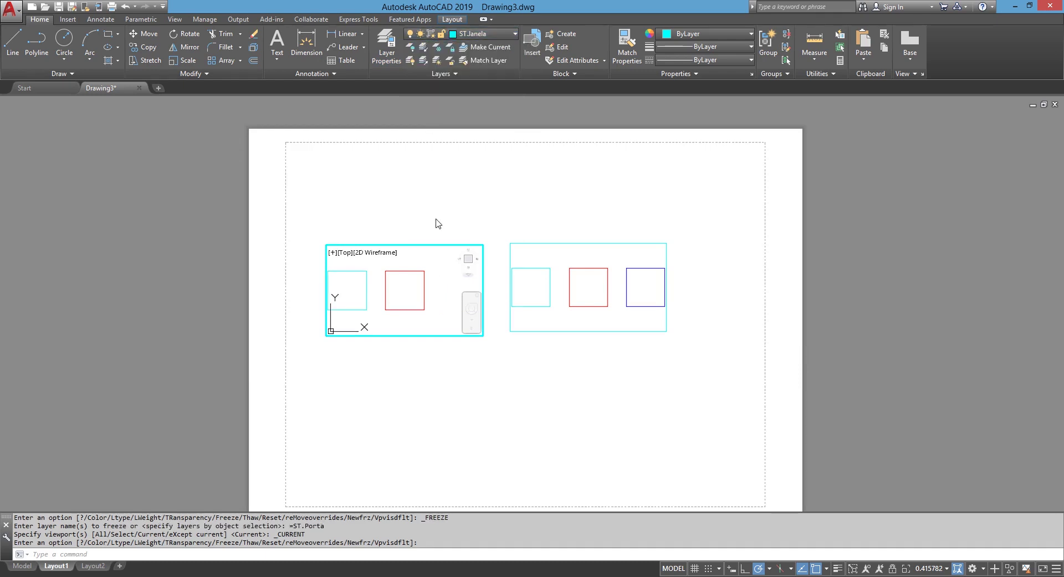
double_click(437, 222)
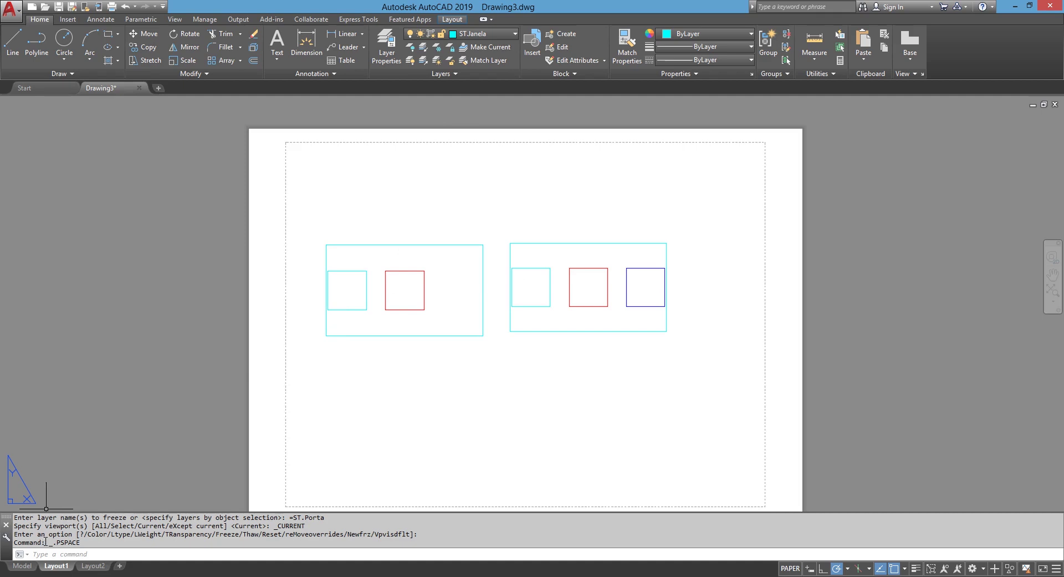
left_click(29, 568)
scroll(615, 238, "down", 3)
Step: Compare Layout1 with Model space, zooming on the three squares, and show the layer list
scroll(615, 238, "up", 2)
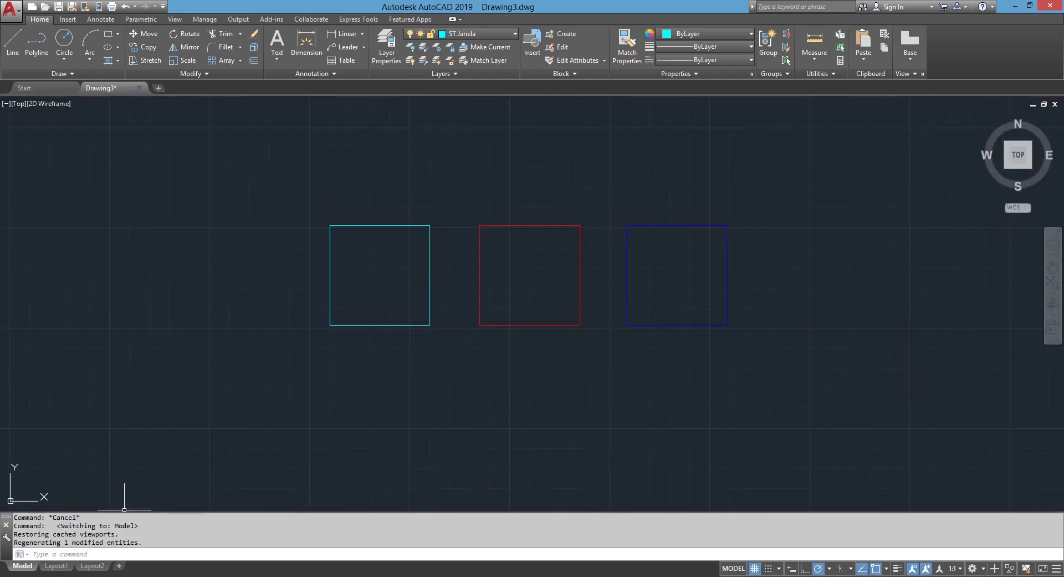
left_click(56, 565)
scroll(443, 321, "up", 3)
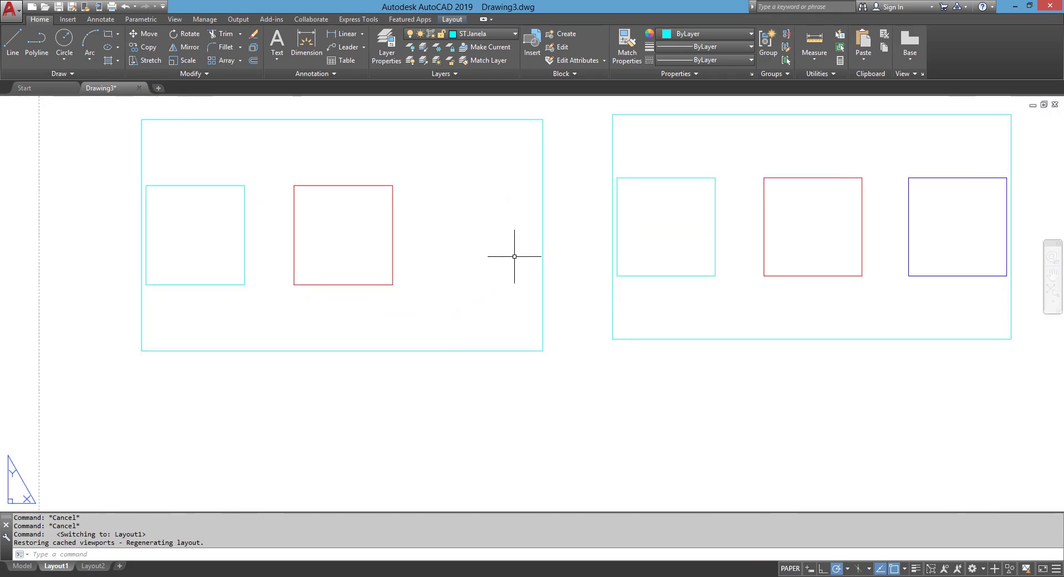
scroll(500, 260, "down", 4)
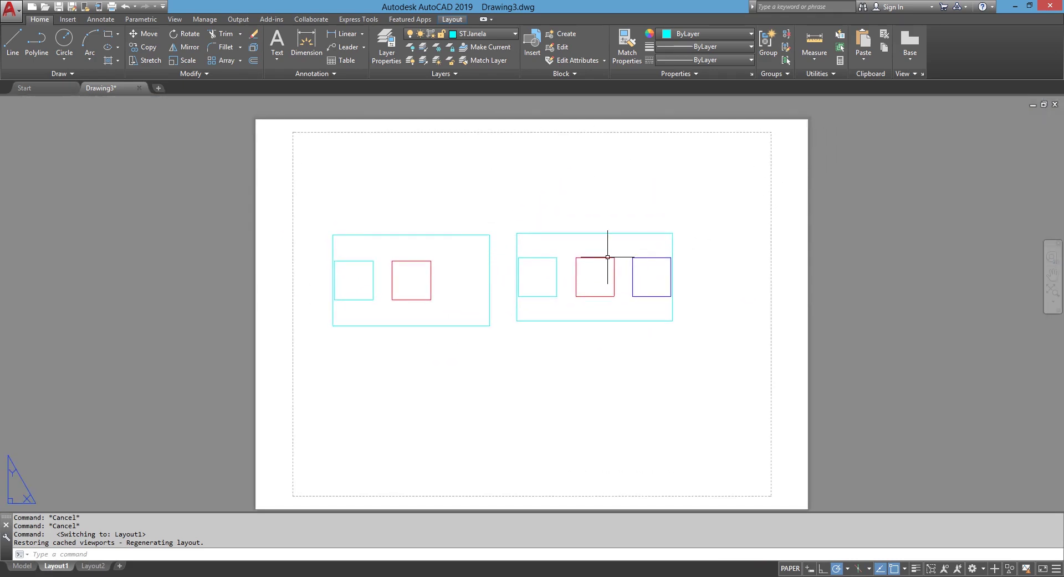
left_click(22, 565)
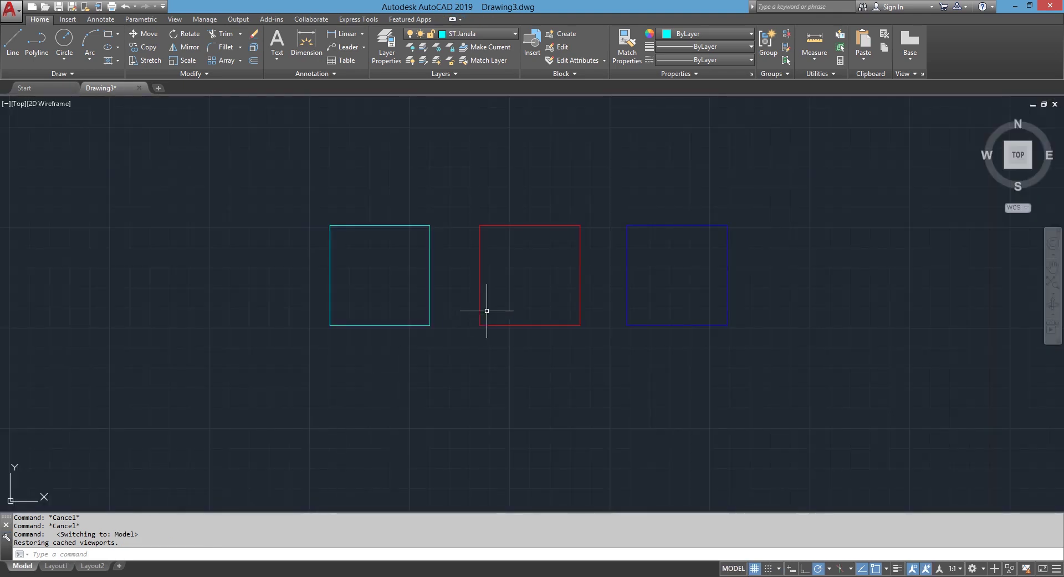
scroll(494, 244, "up", 3)
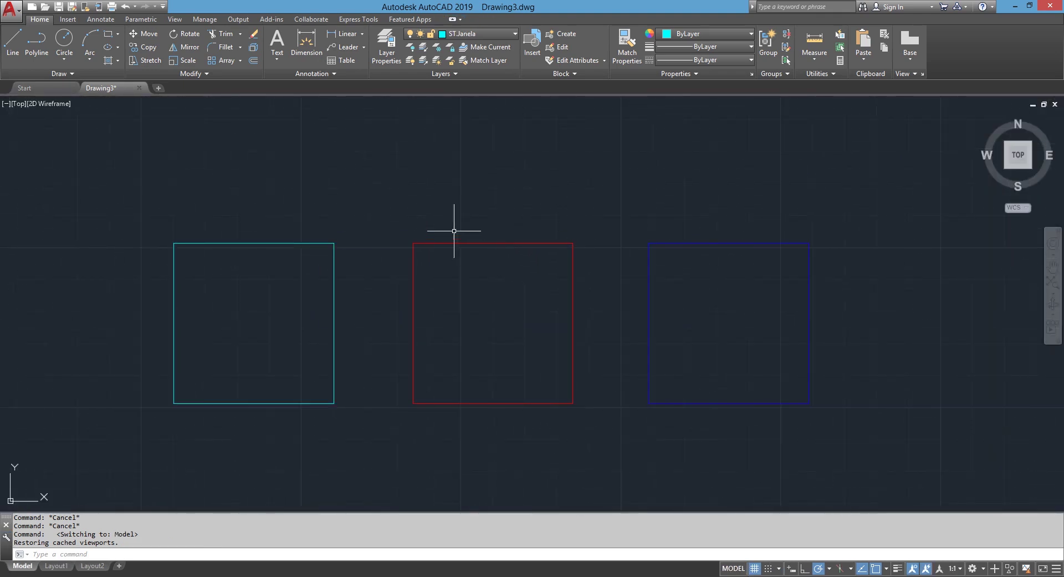
left_click(500, 34)
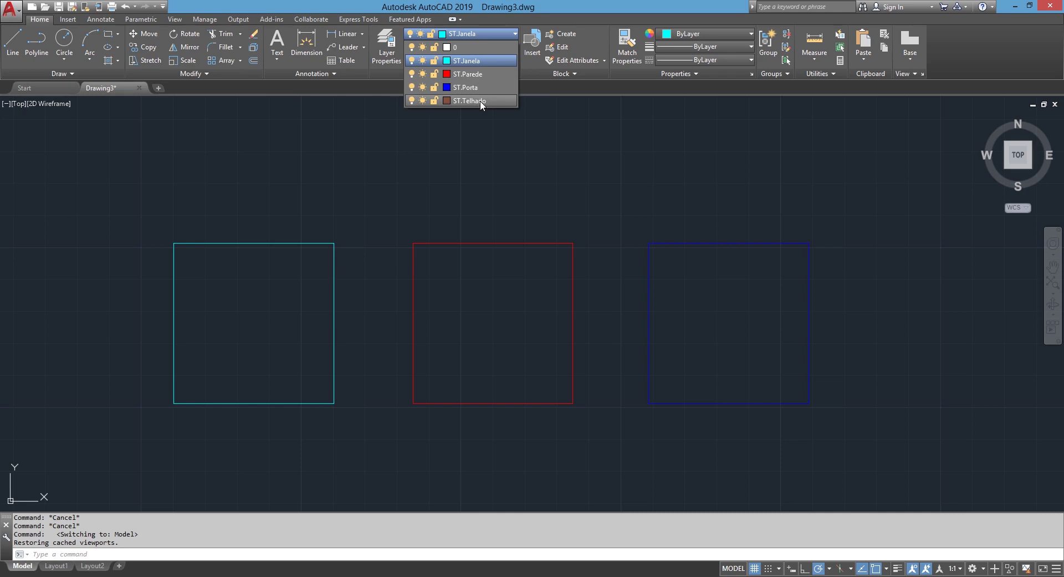
Step: Delete the ST.Telhado layer in the Layer Properties Manager and close the palette
left_click(387, 44)
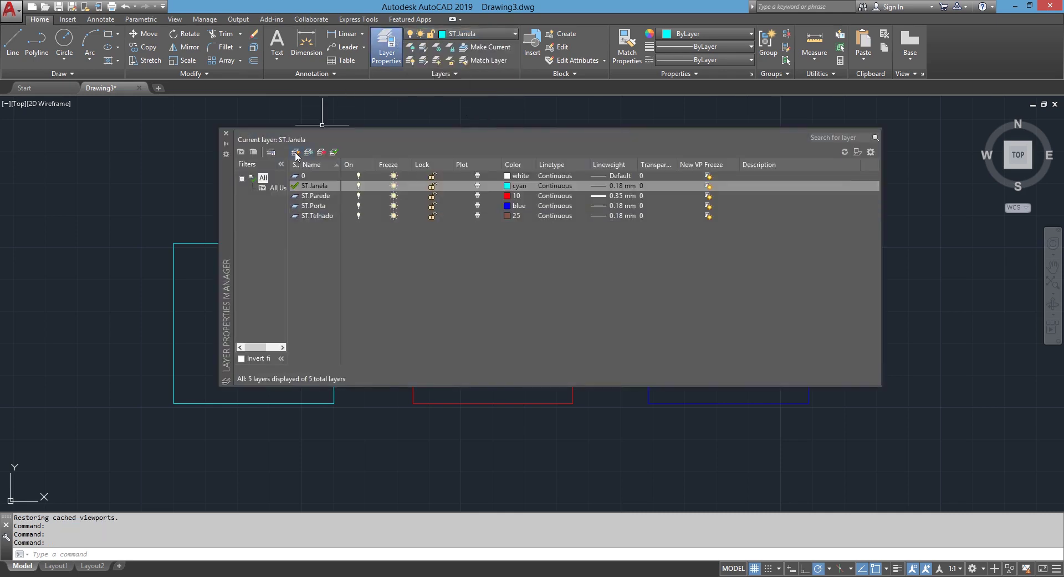
left_click(227, 134)
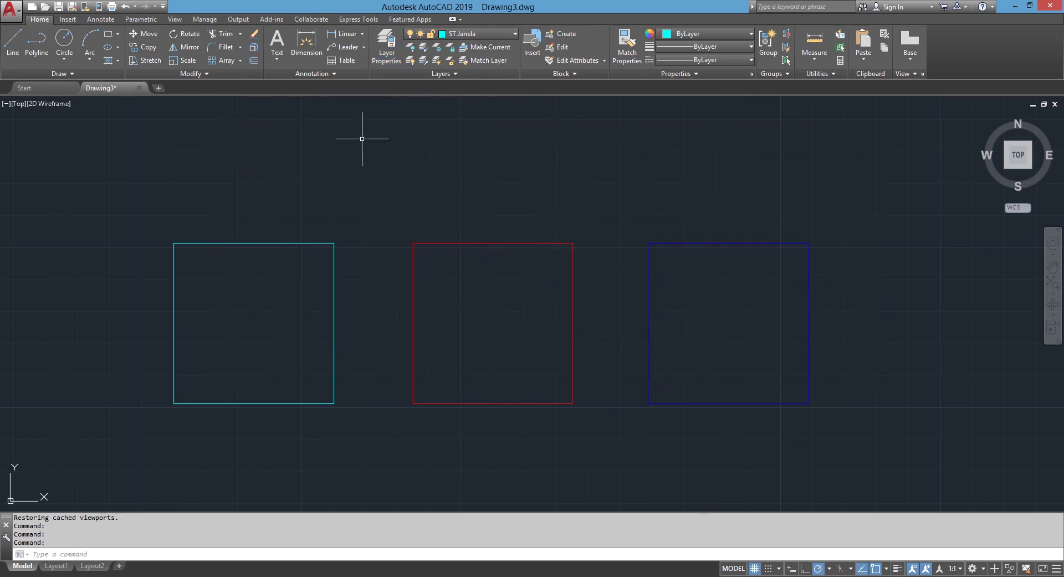
left_click(388, 43)
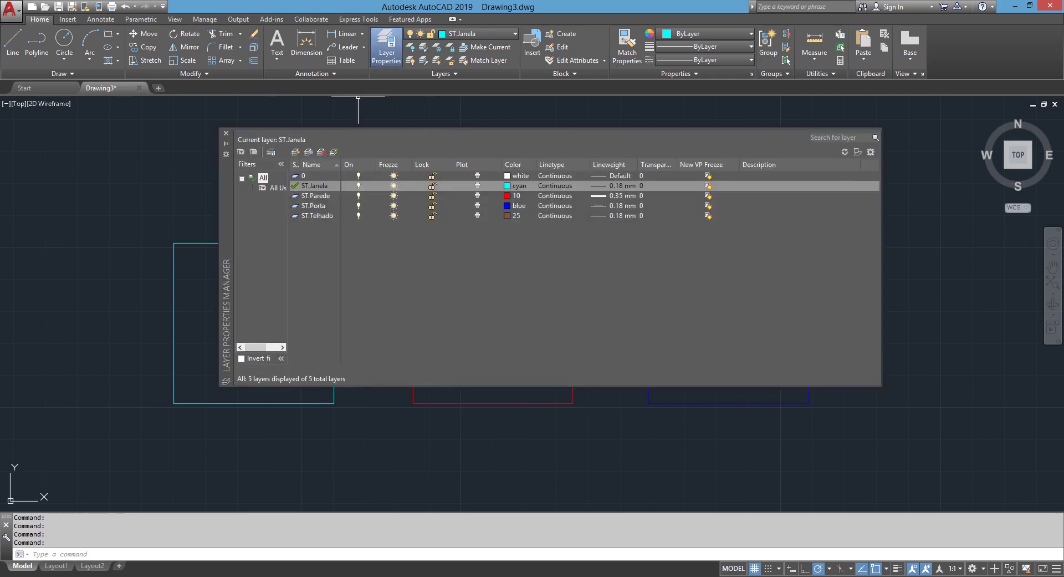
left_click(311, 216)
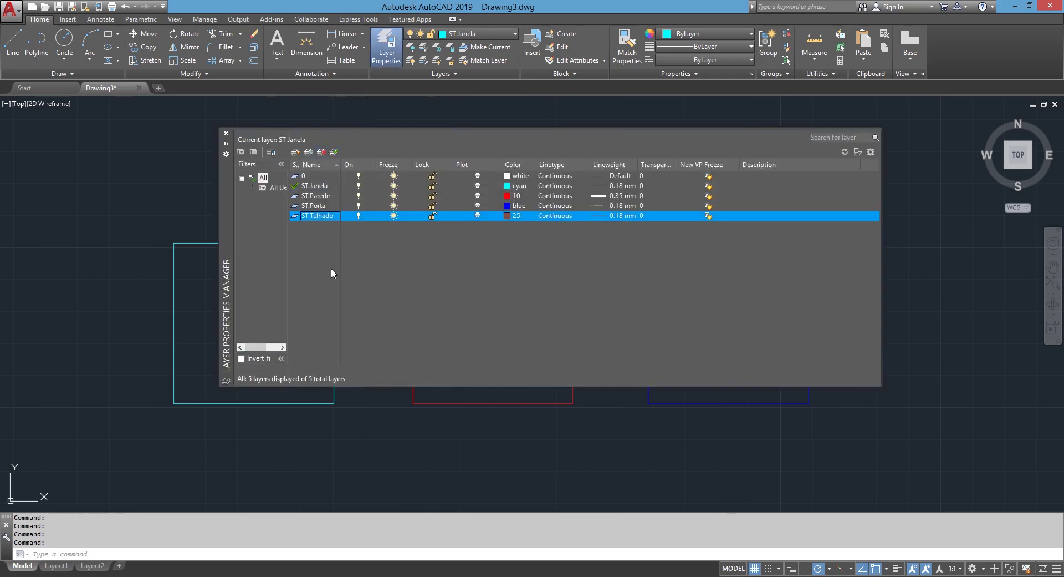
left_click(321, 152)
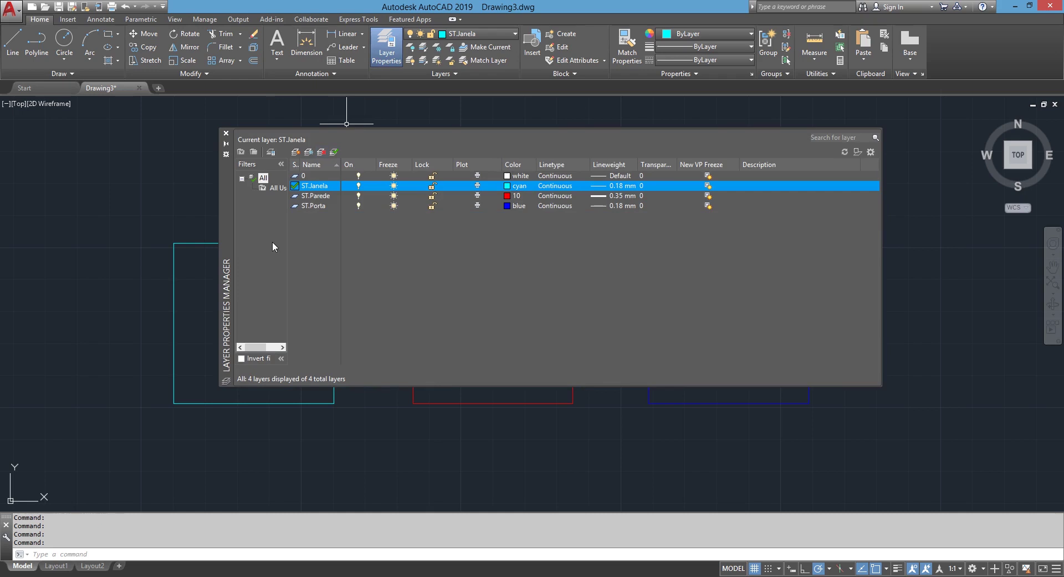
left_click(227, 134)
left_click(226, 134)
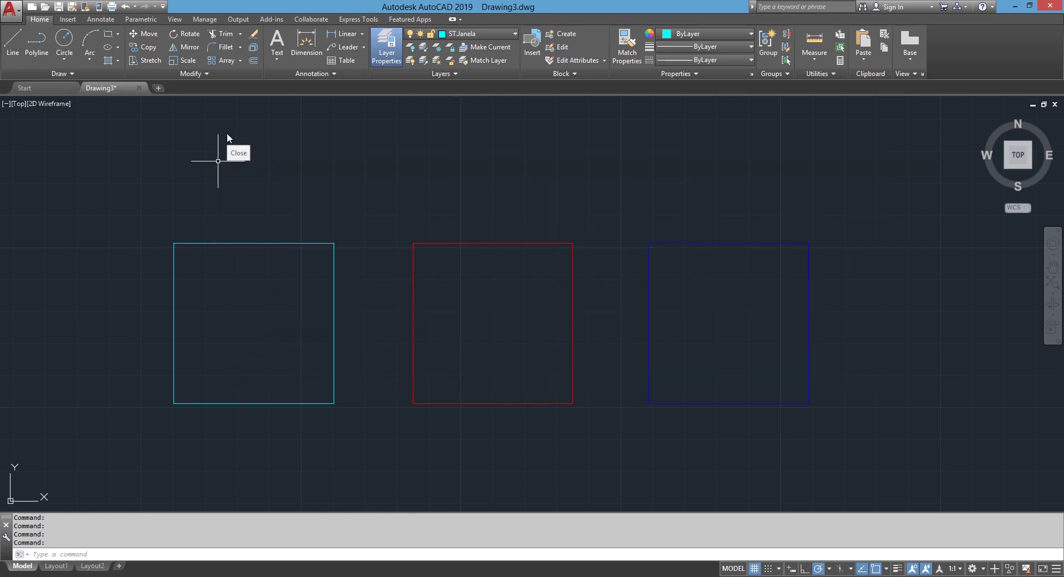
scroll(506, 203, "down", 3)
scroll(528, 214, "up", 3)
middle_click_drag(511, 262, 540, 210)
left_click(493, 34)
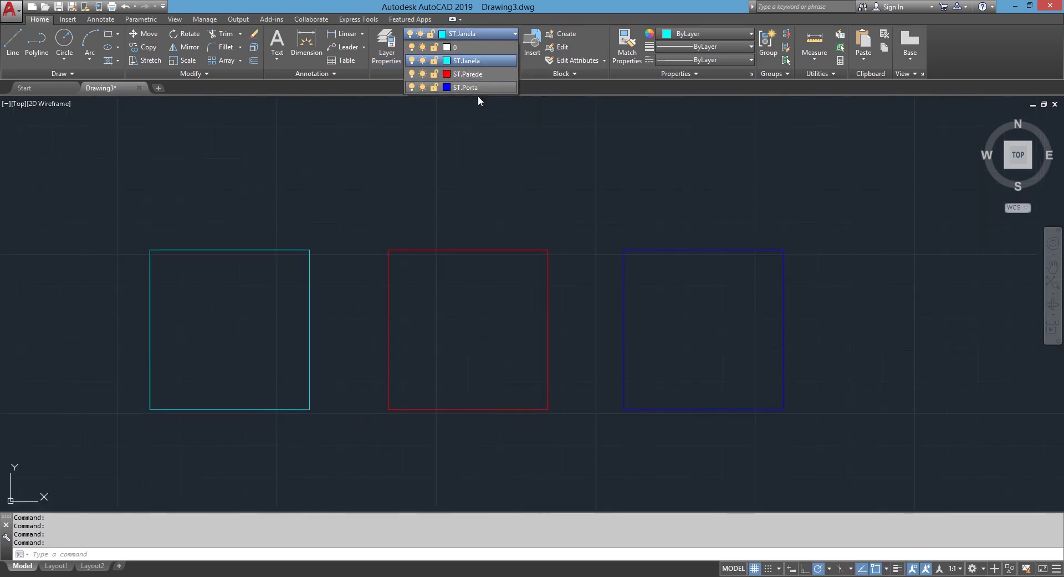
left_click(386, 43)
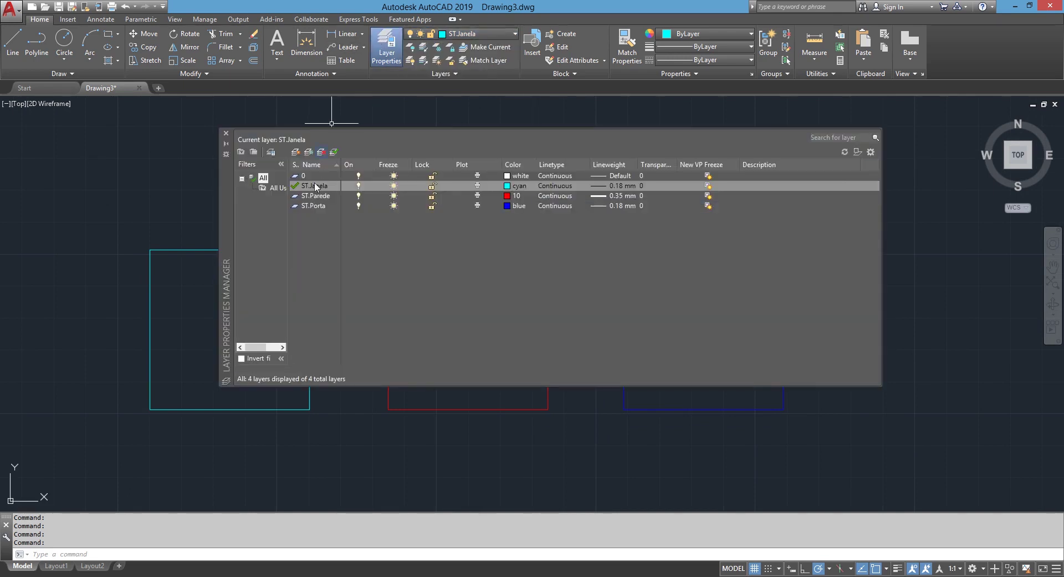
left_click(327, 197)
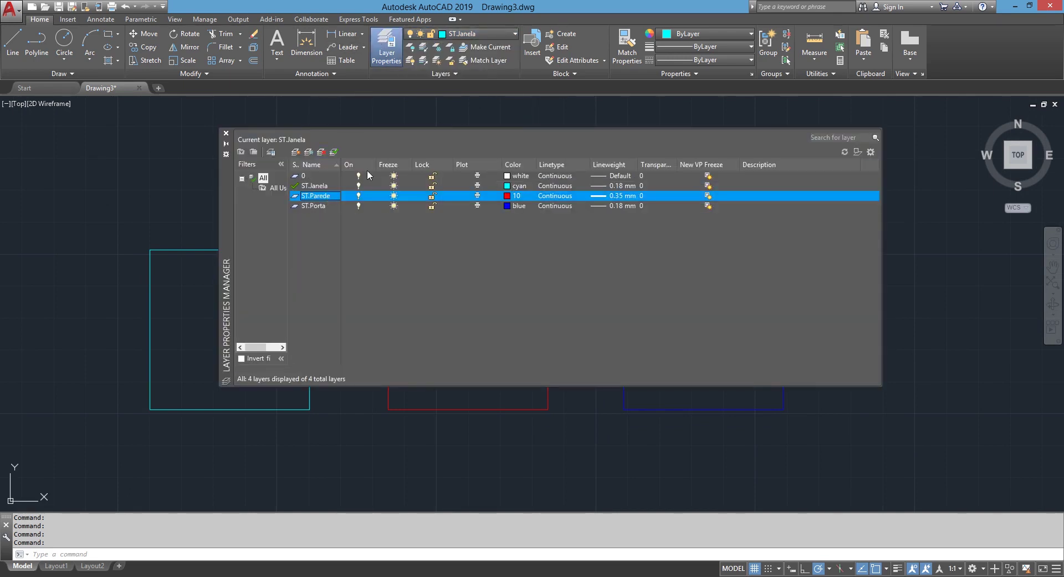
left_click(321, 152)
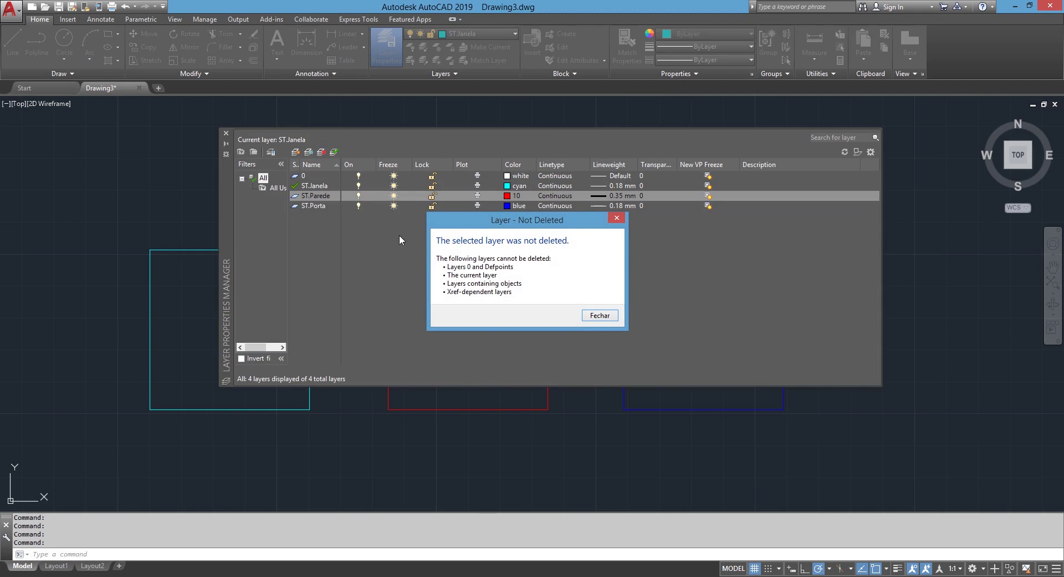
left_click(600, 316)
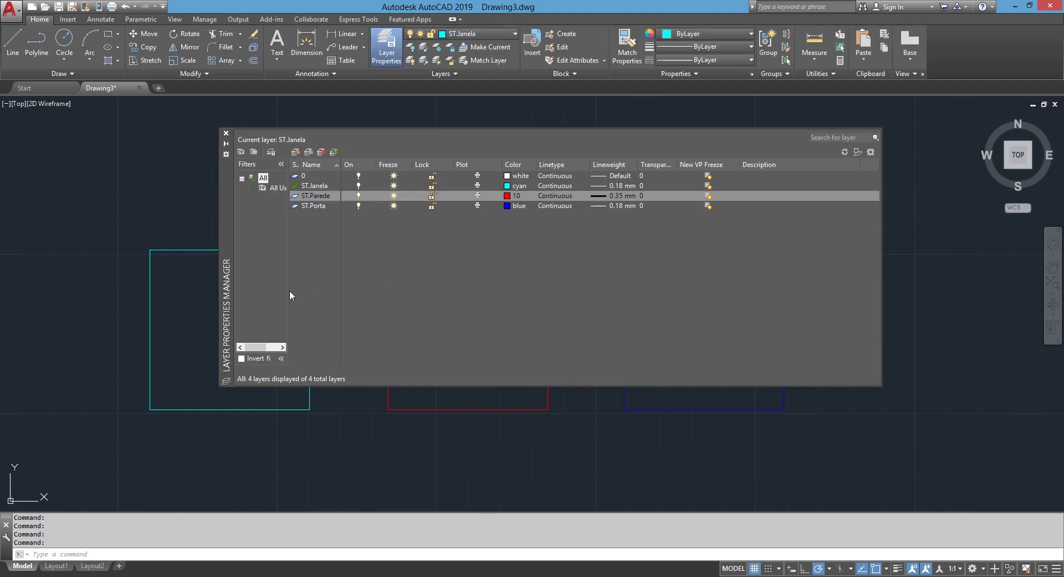
left_click(226, 134)
left_click(566, 199)
left_click(451, 292)
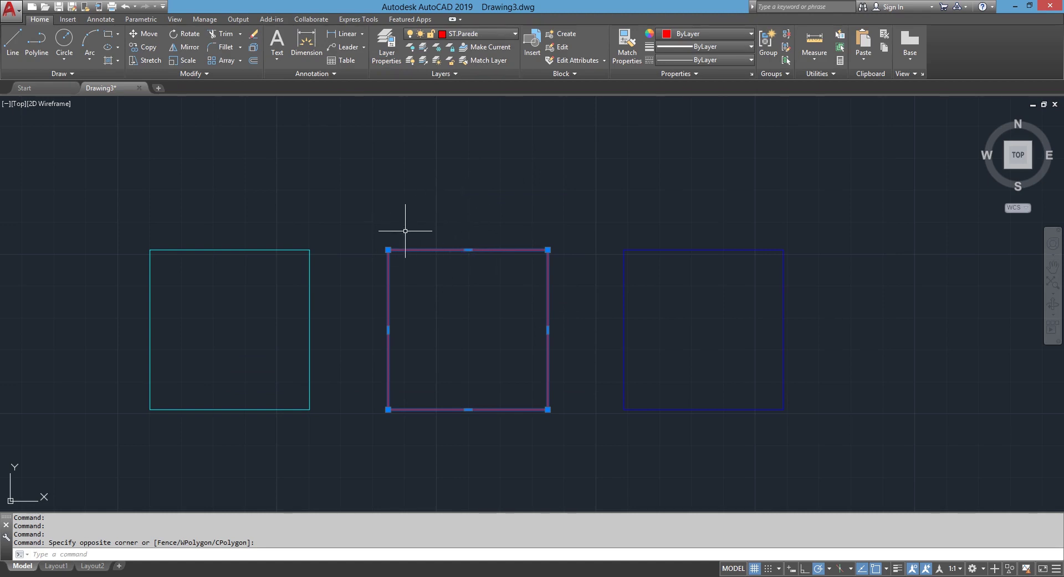
key("Escape")
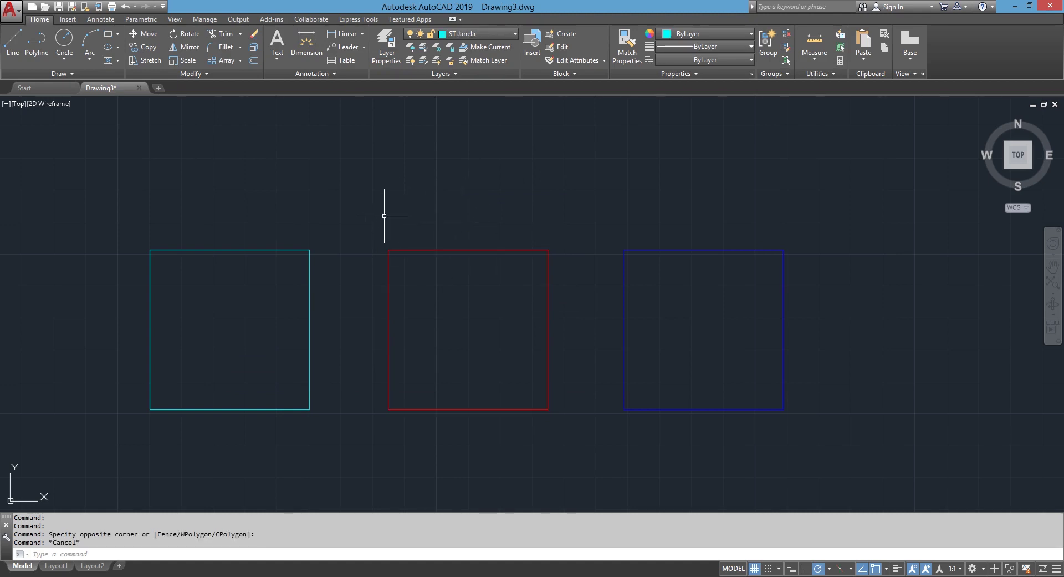
middle_click_drag(423, 182, 425, 163)
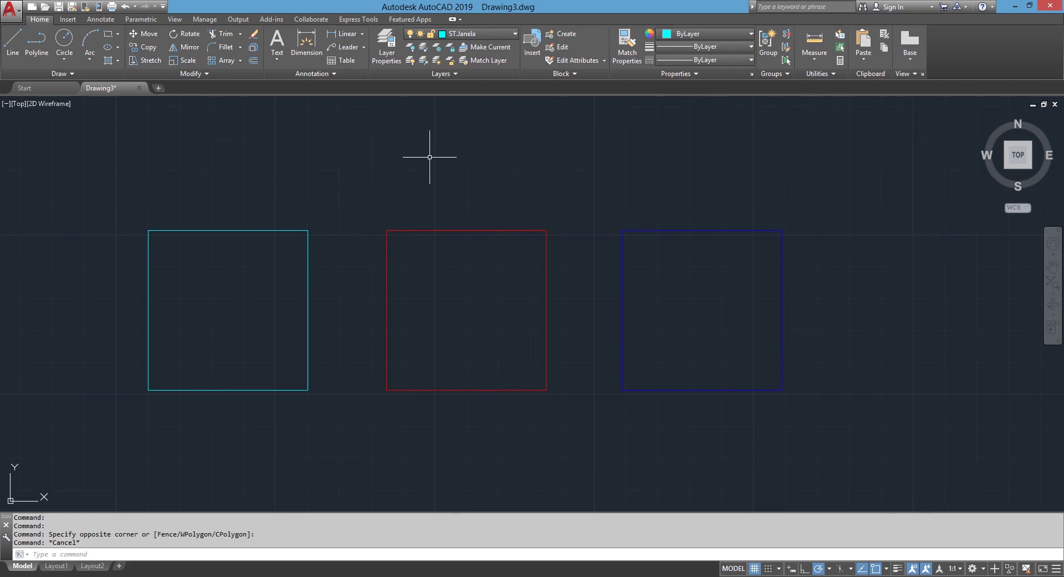